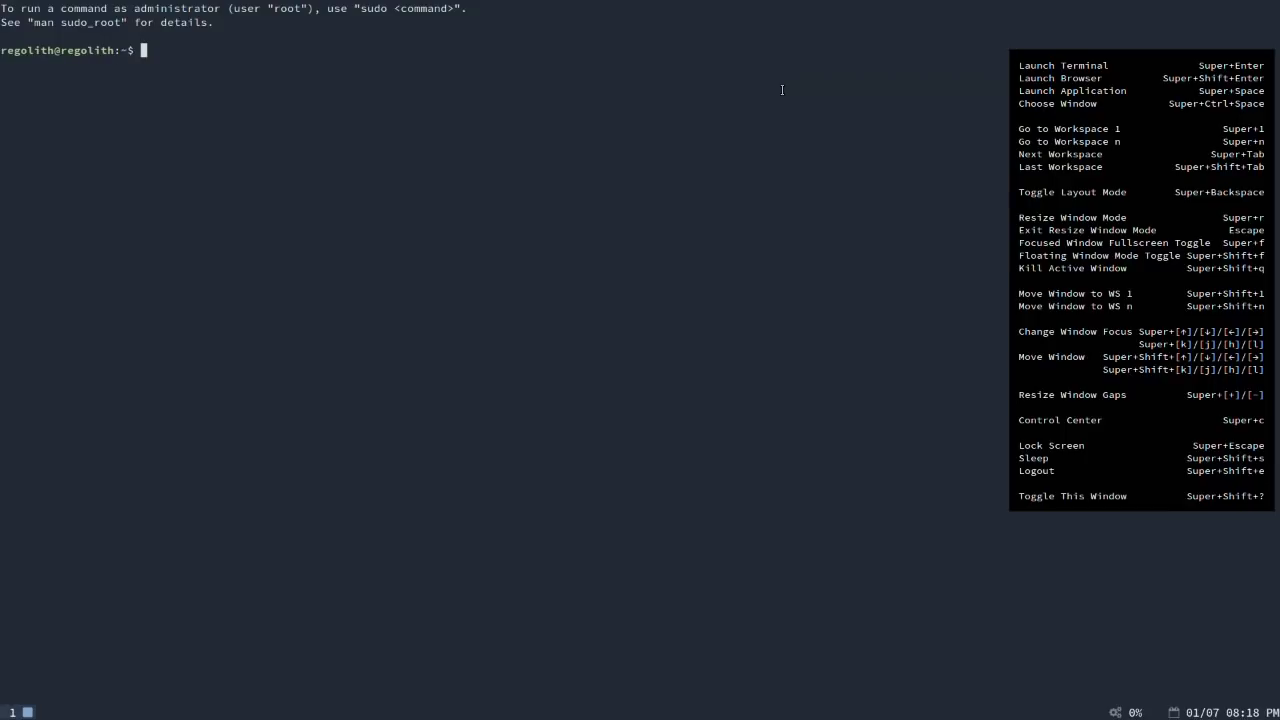
Step: Tile the Settings control center and a Firefox window beside the terminal, and close Settings again
key(super+c)
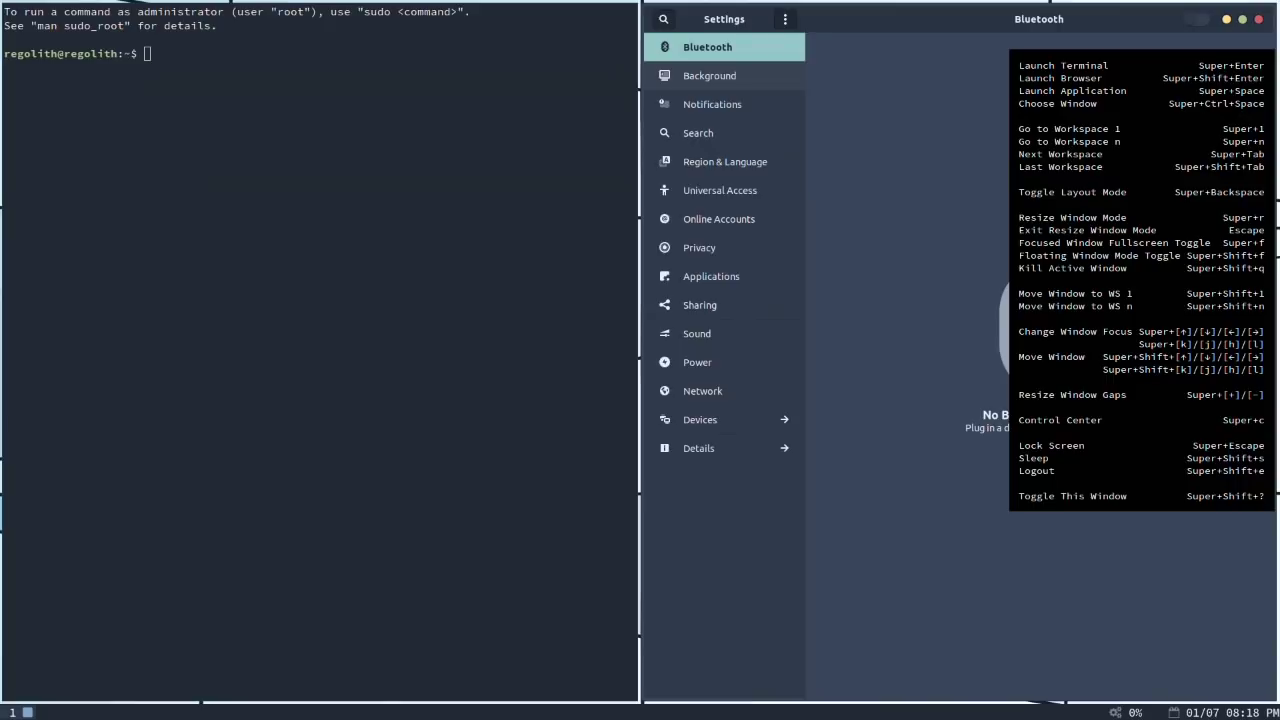
key(super+shift+Return)
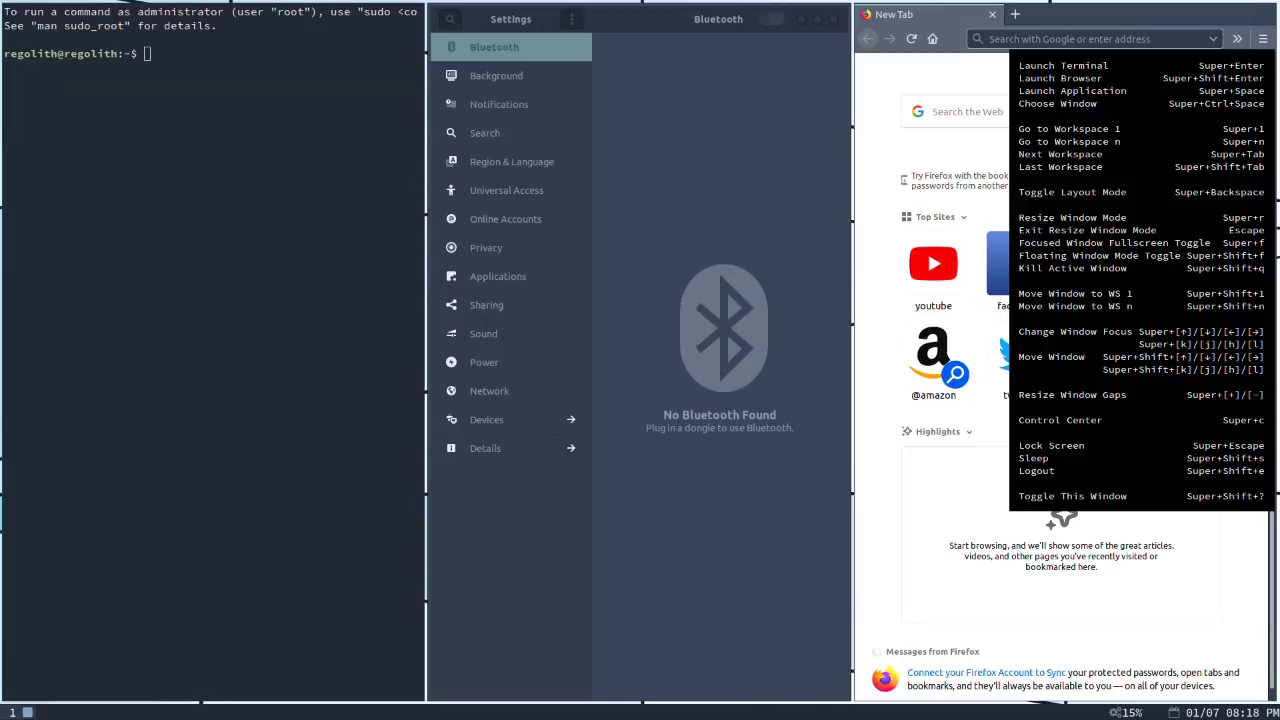
click(833, 20)
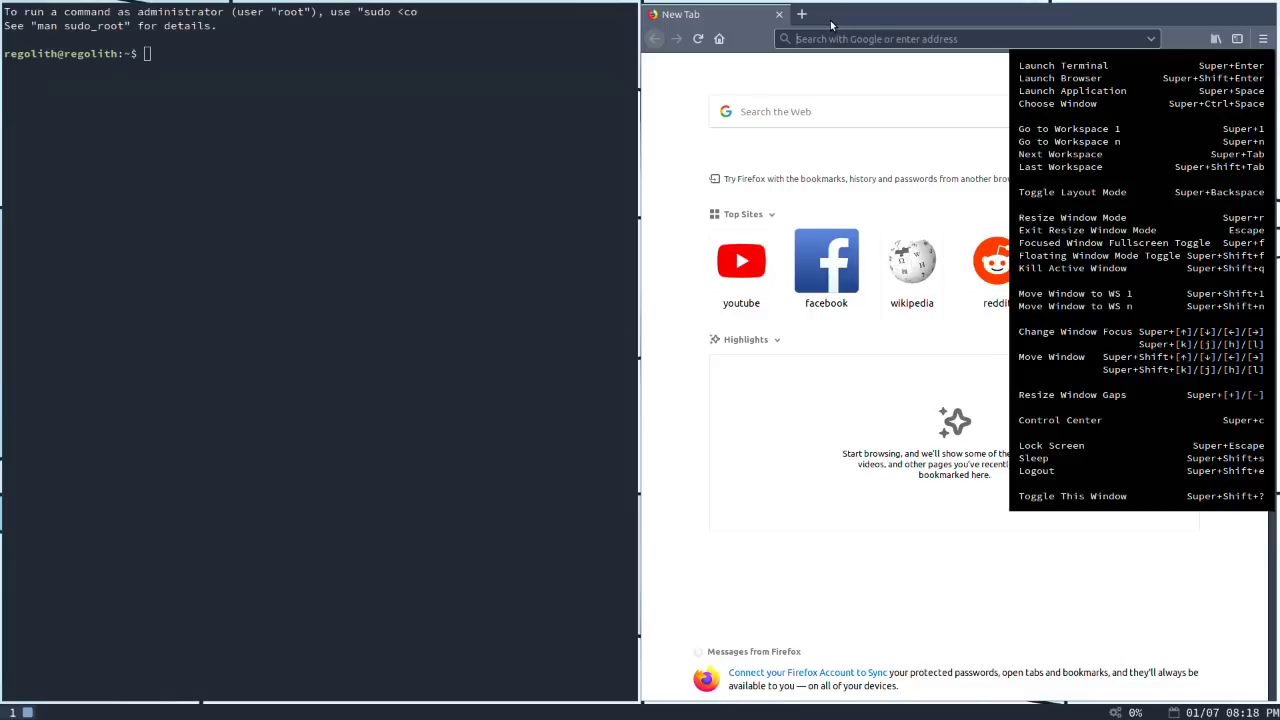
Step: Reopen Settings as the only remaining window, closing Firefox and the terminal, and show its Network page
key(super+c)
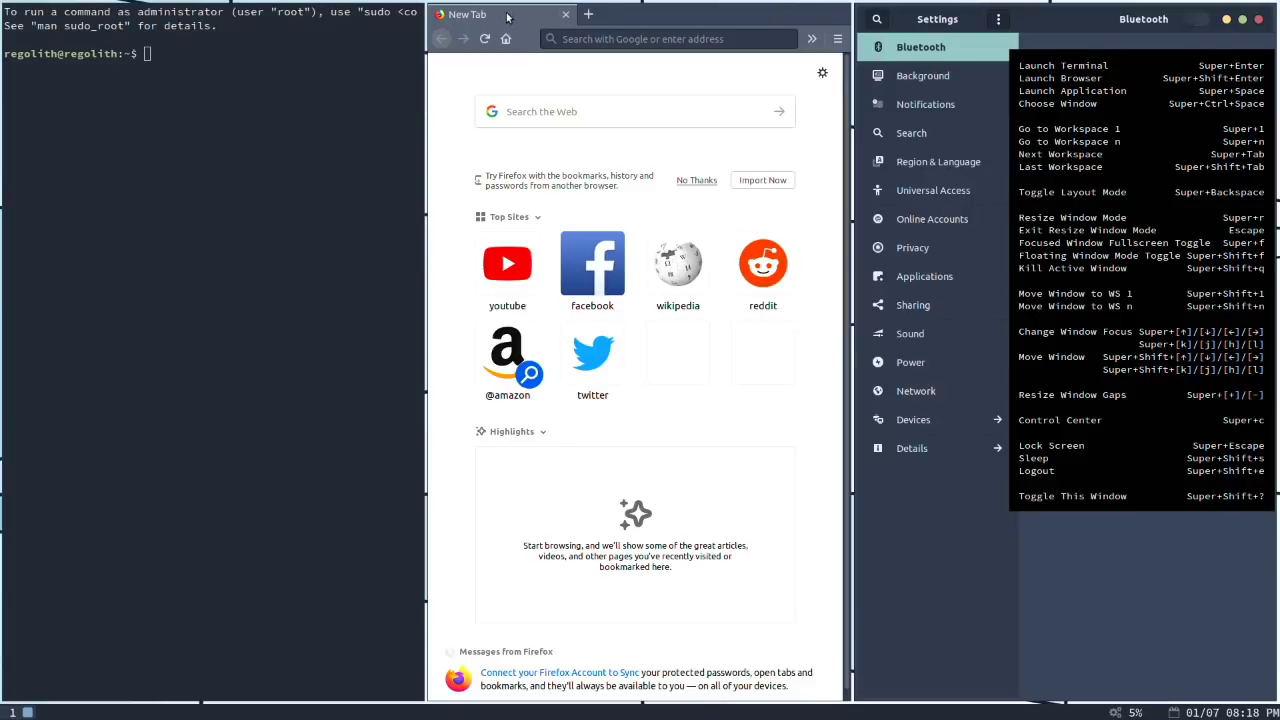
click(565, 14)
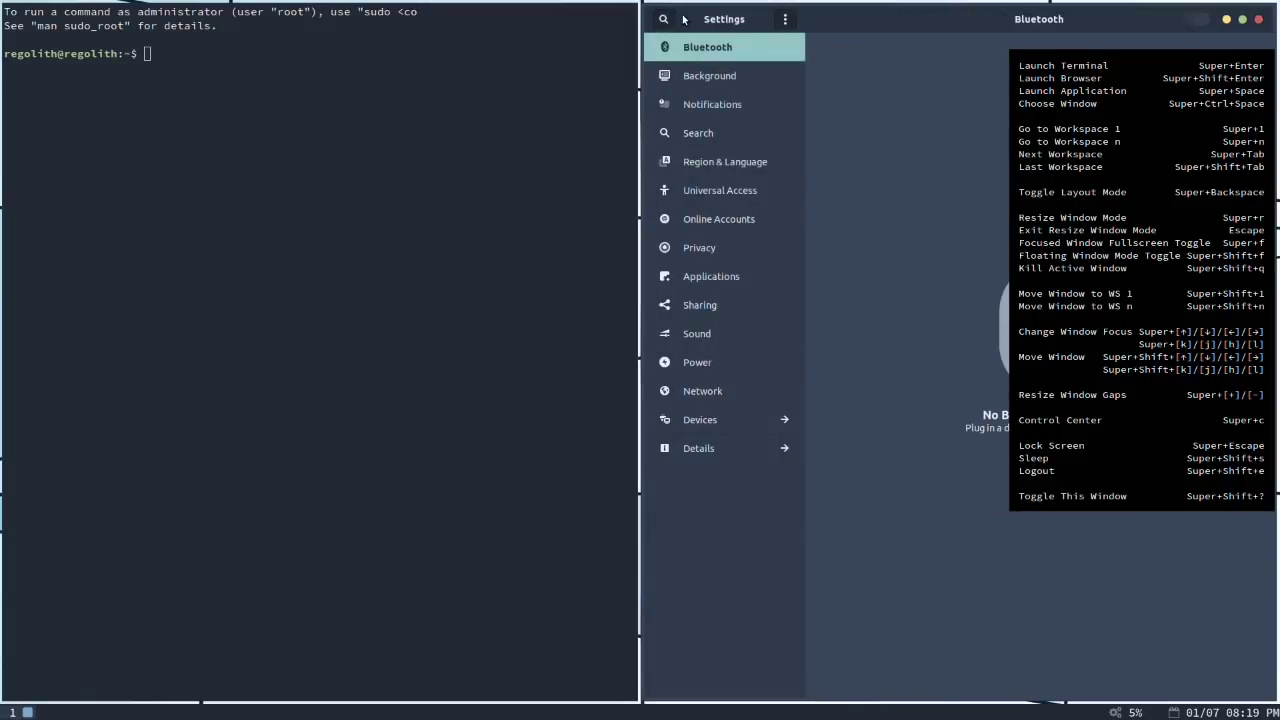
key(super+shift+q)
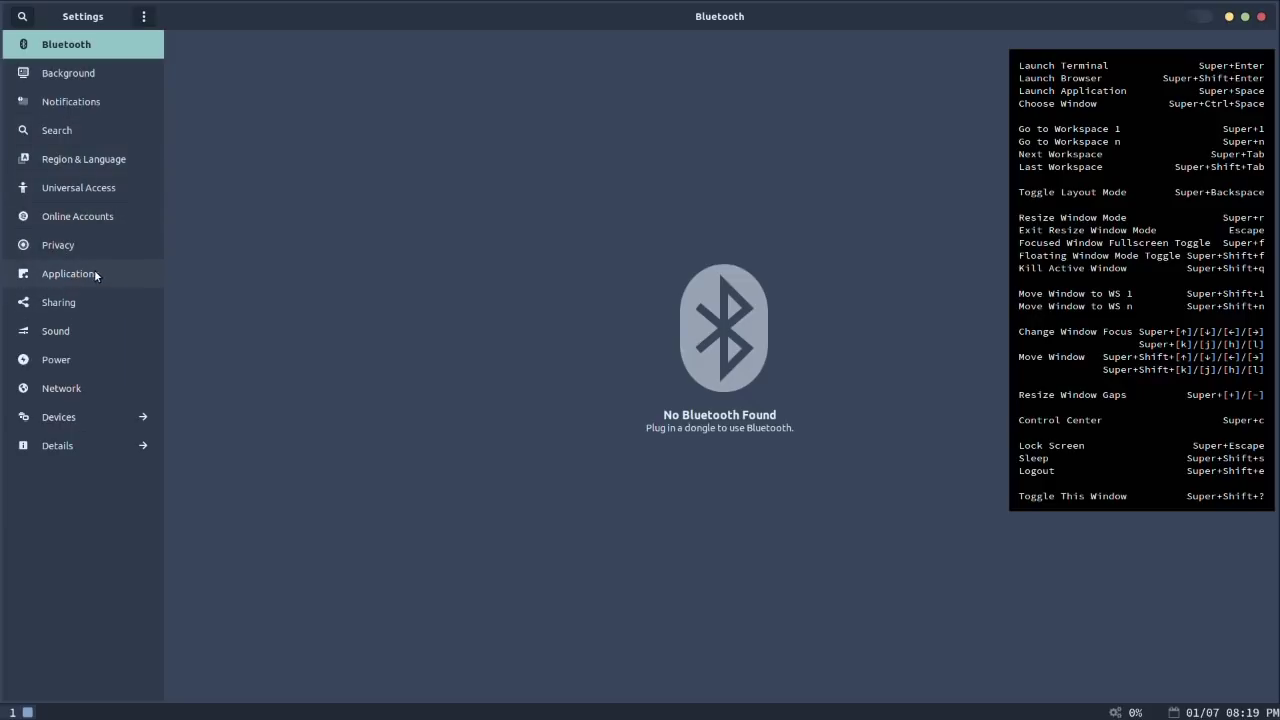
click(90, 392)
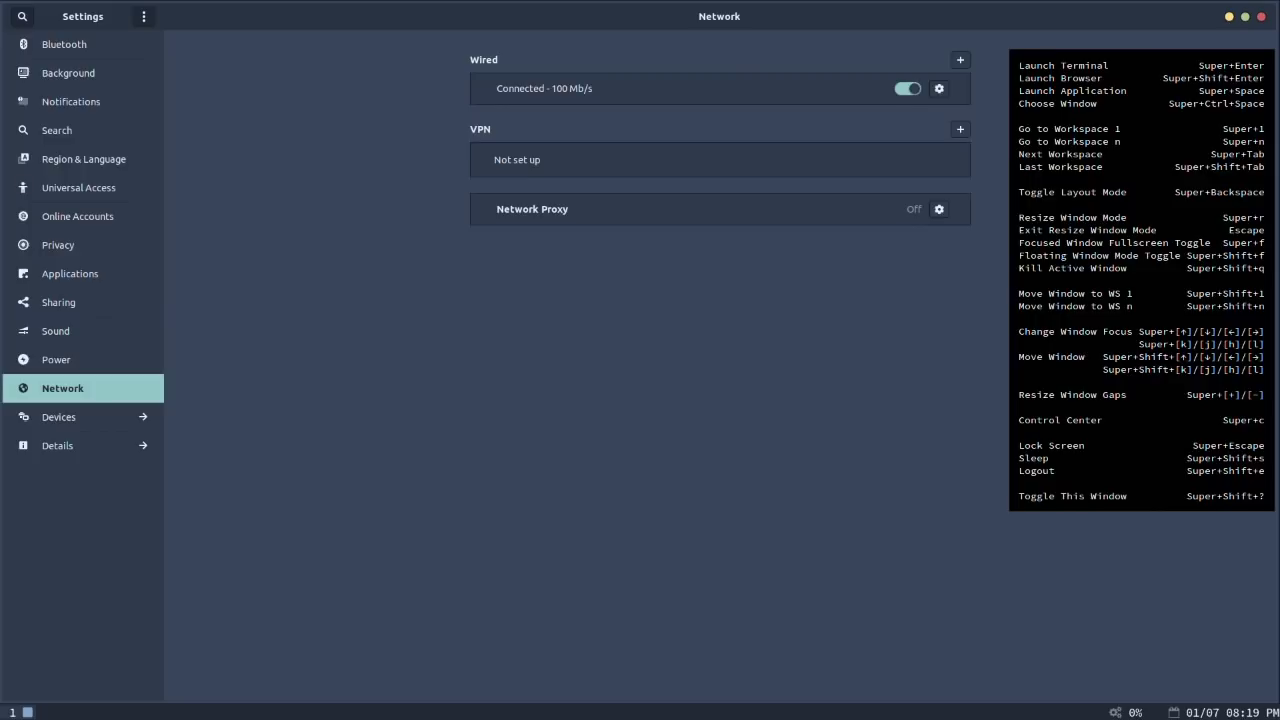
Step: Open Firefox beside the Settings window and enlarge the gaps around both tiled windows
key(super+shift+Return)
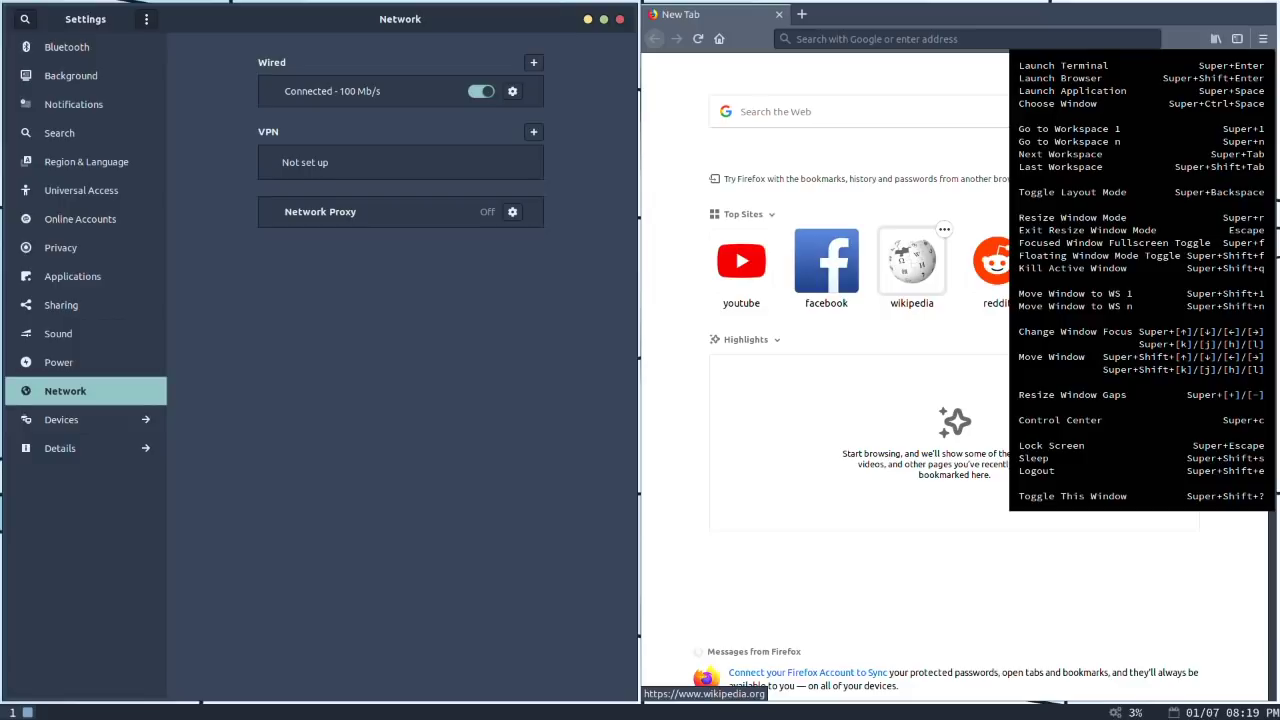
key(super+plus)
key(super+plus)
key(super+plus)
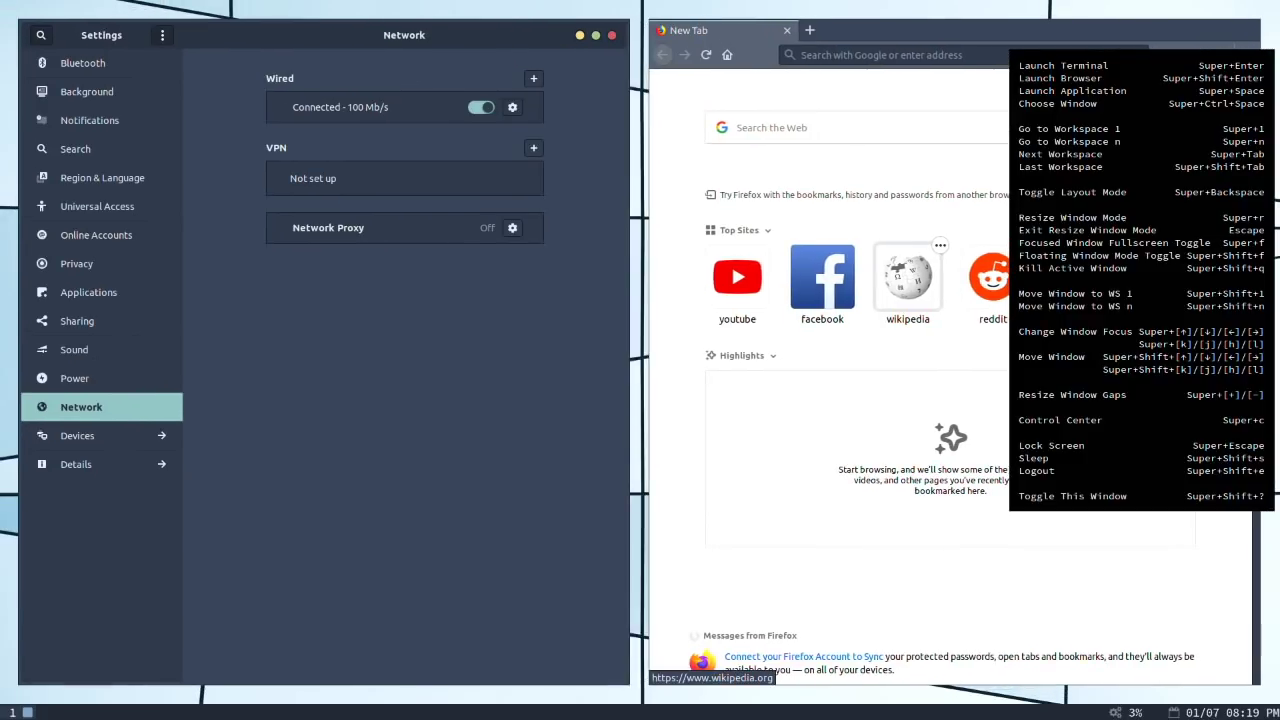
Step: Adjust the window gaps back and forth, ending with a thin gap around Settings and Firefox
key(super+minus)
key(super+minus)
key(super+minus)
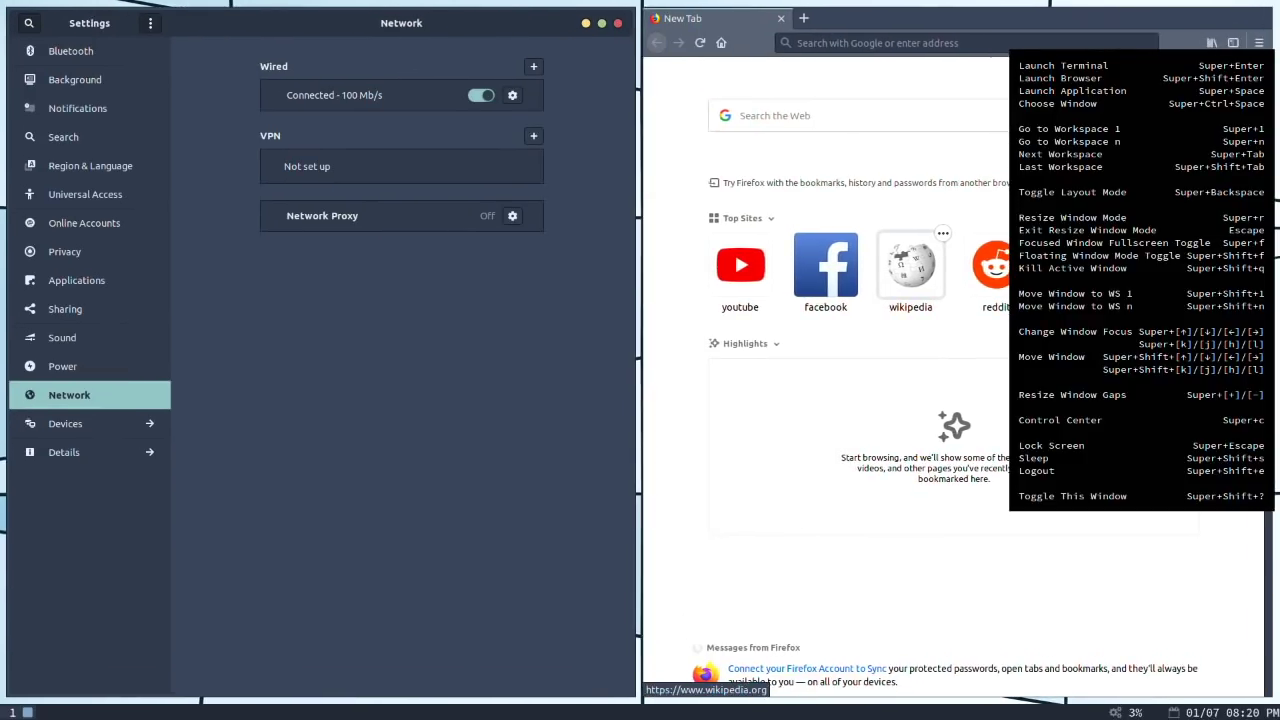
key(super+plus)
key(super+plus)
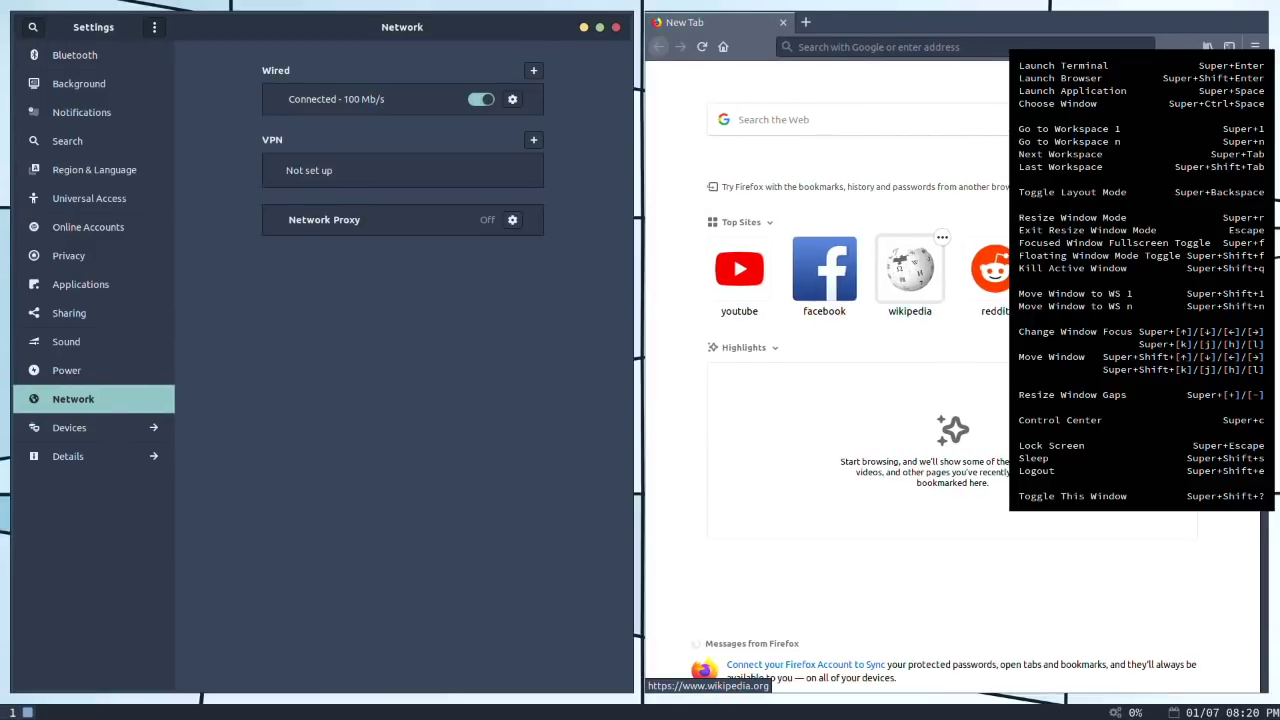
key(super+minus)
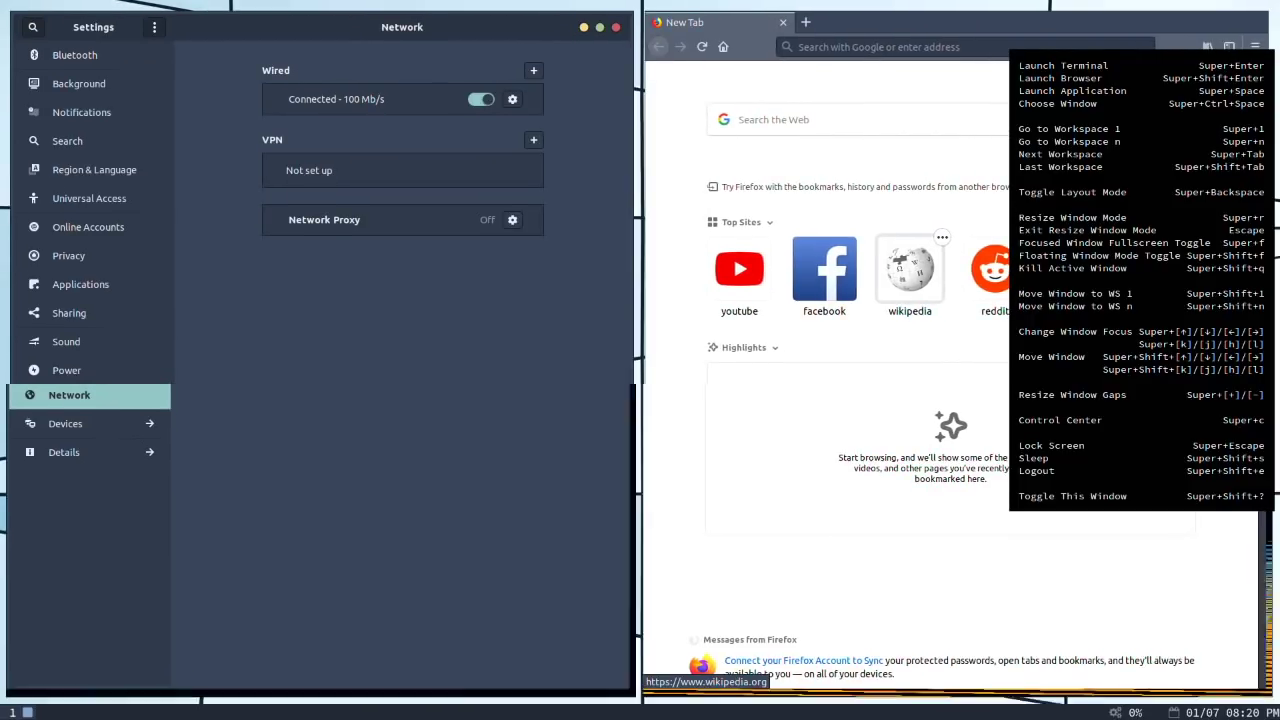
key(super+minus)
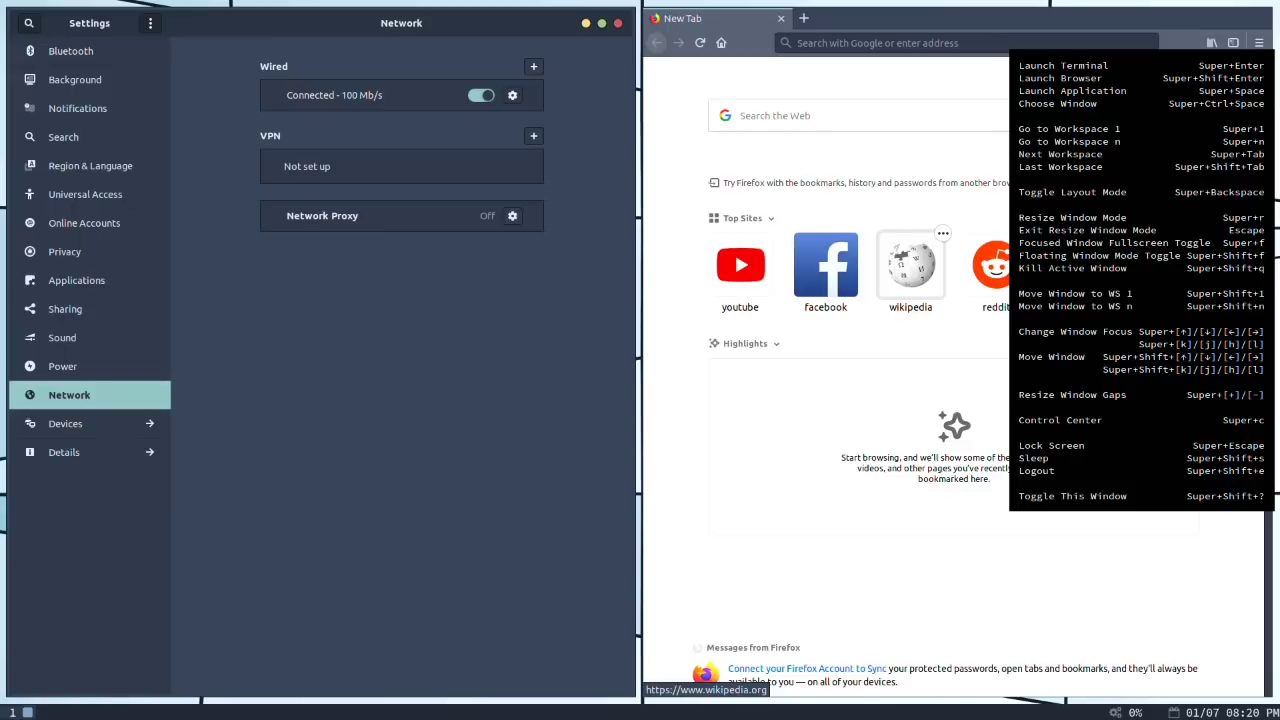
Step: Narrow Settings to give Firefox about two thirds of the screen, and switch focus repeatedly between the two windows
drag(641, 283, 406, 281)
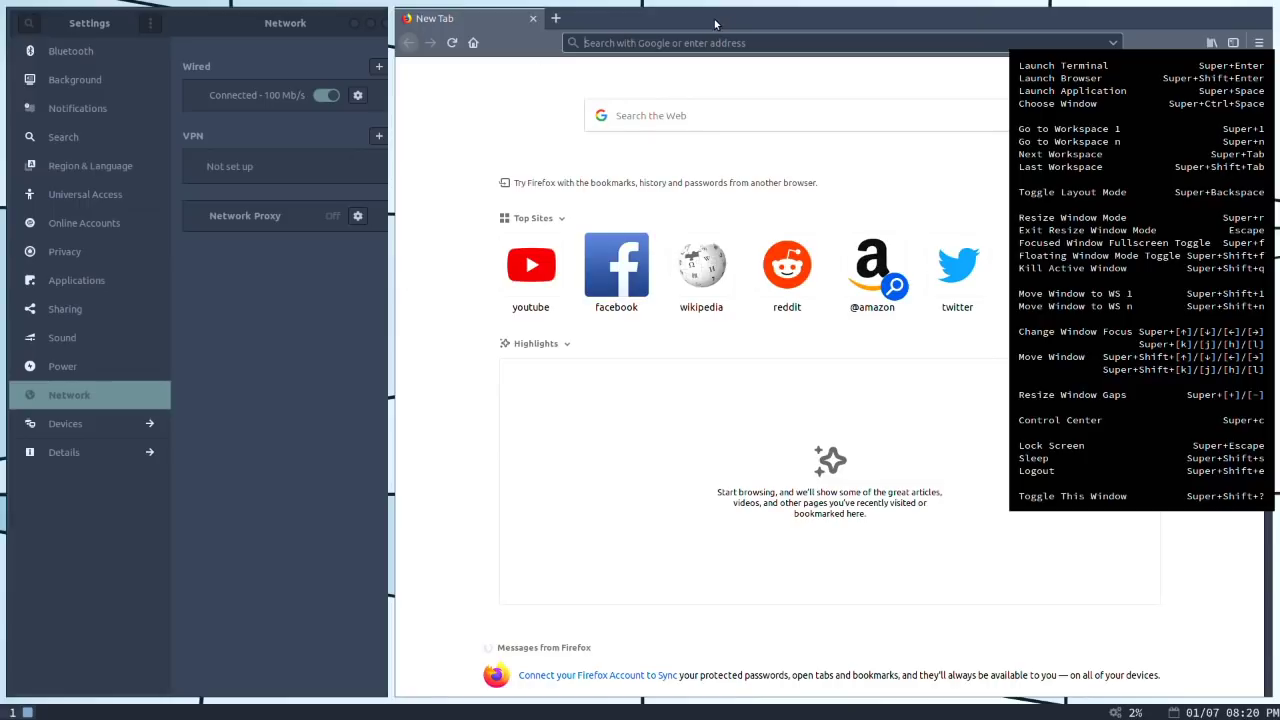
key(super+Left)
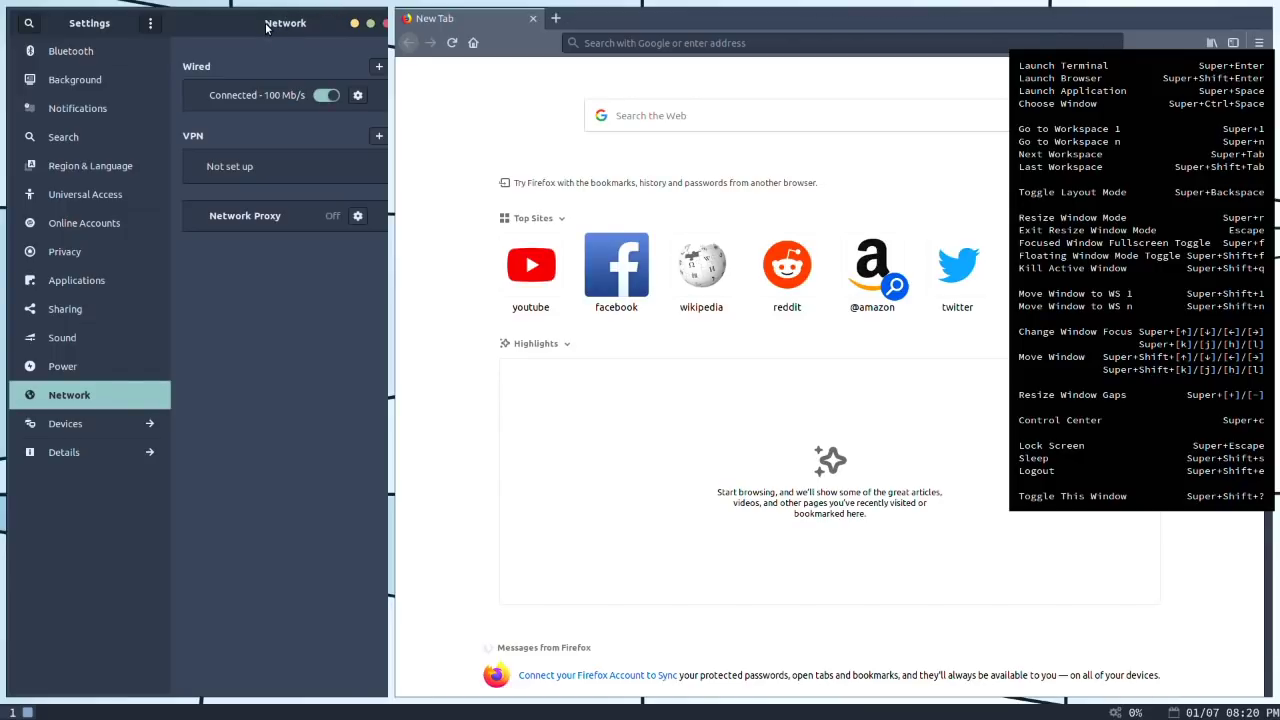
key(super+Right)
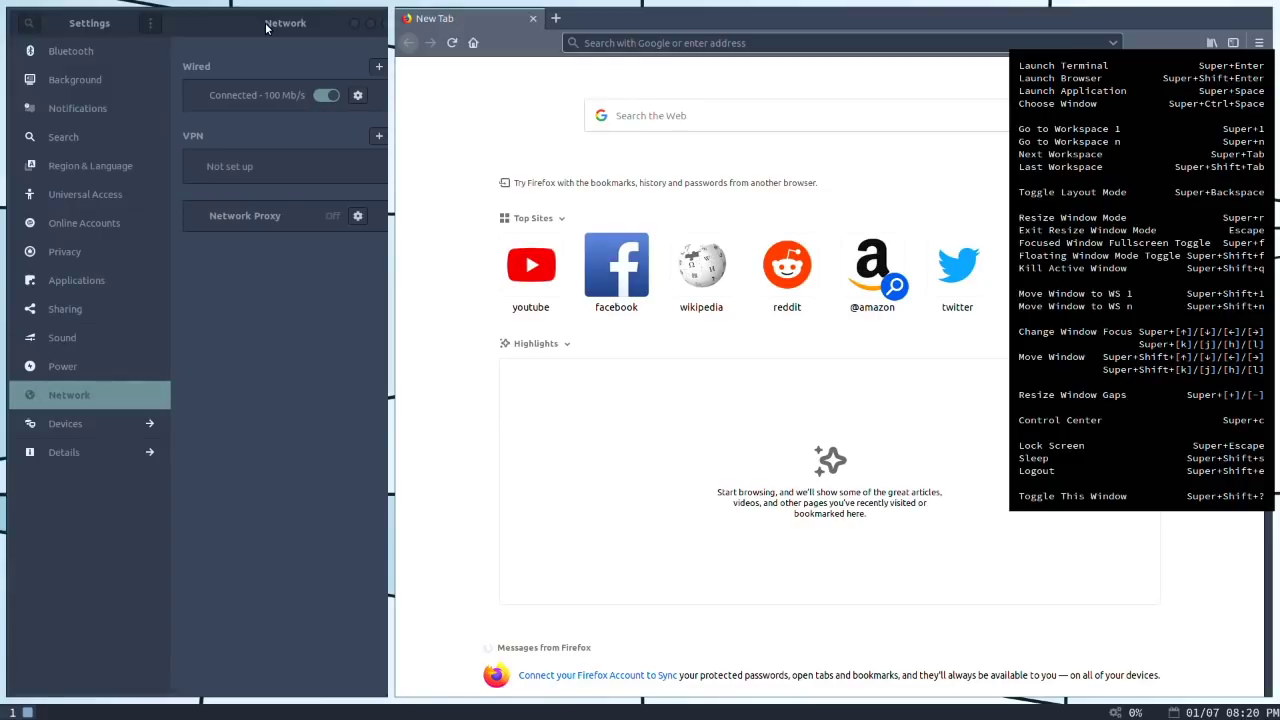
key(super+Left)
key(super+Right)
key(super+Left)
key(super+Right)
key(super+Left)
key(super+Right)
key(super+Left)
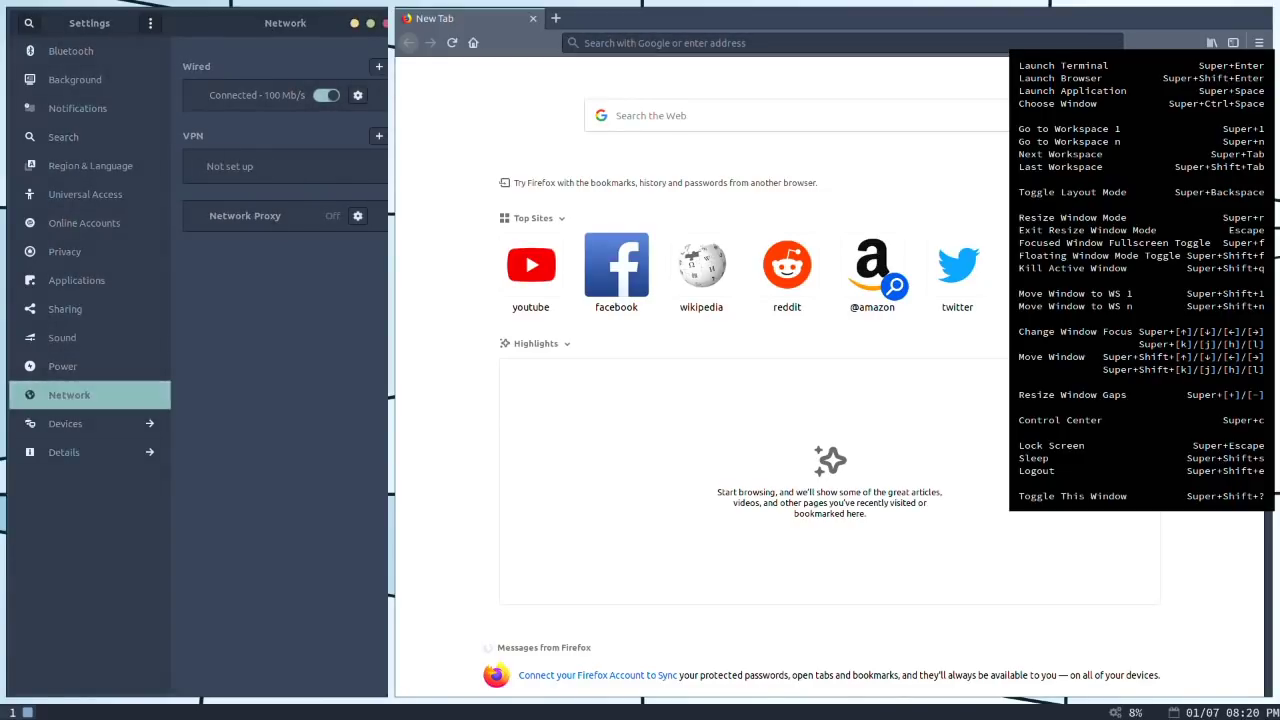
key(super+Right)
key(super+Left)
key(super+Right)
key(super+Left)
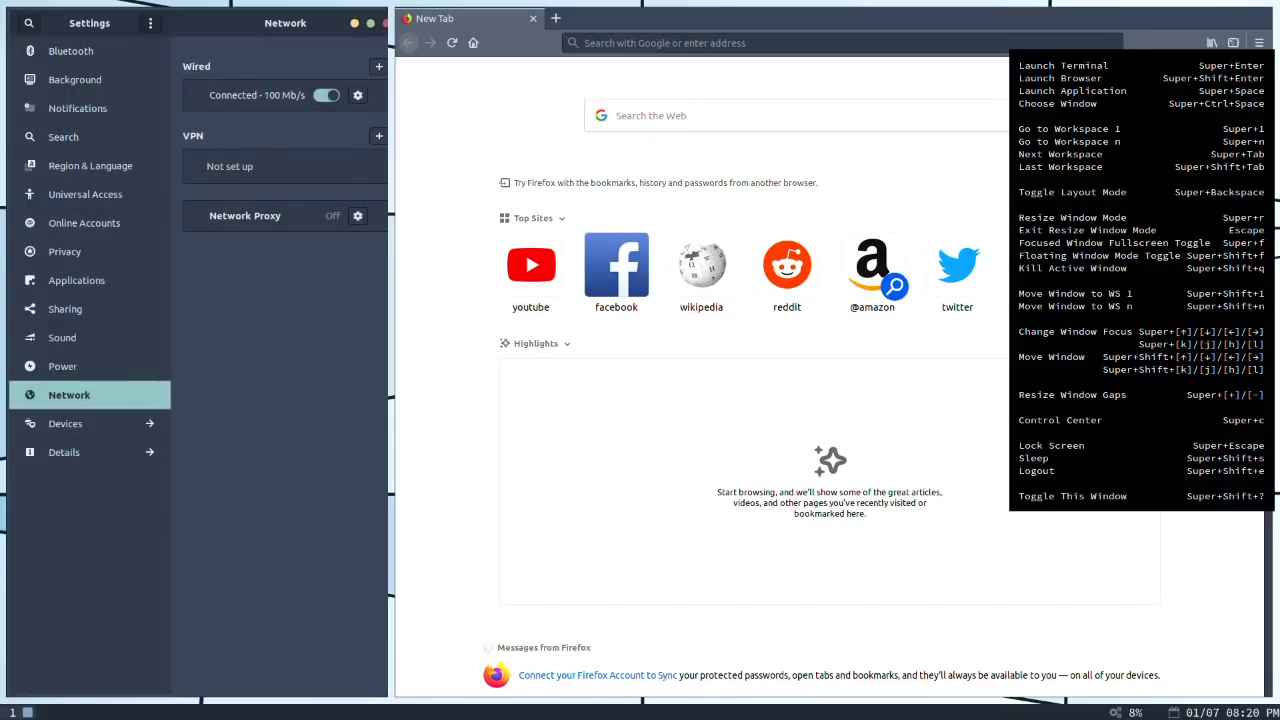
Step: Swap the positions of Settings and Firefox, and close Settings to leave Firefox as the only window
key(super)
key(super+shift+Right)
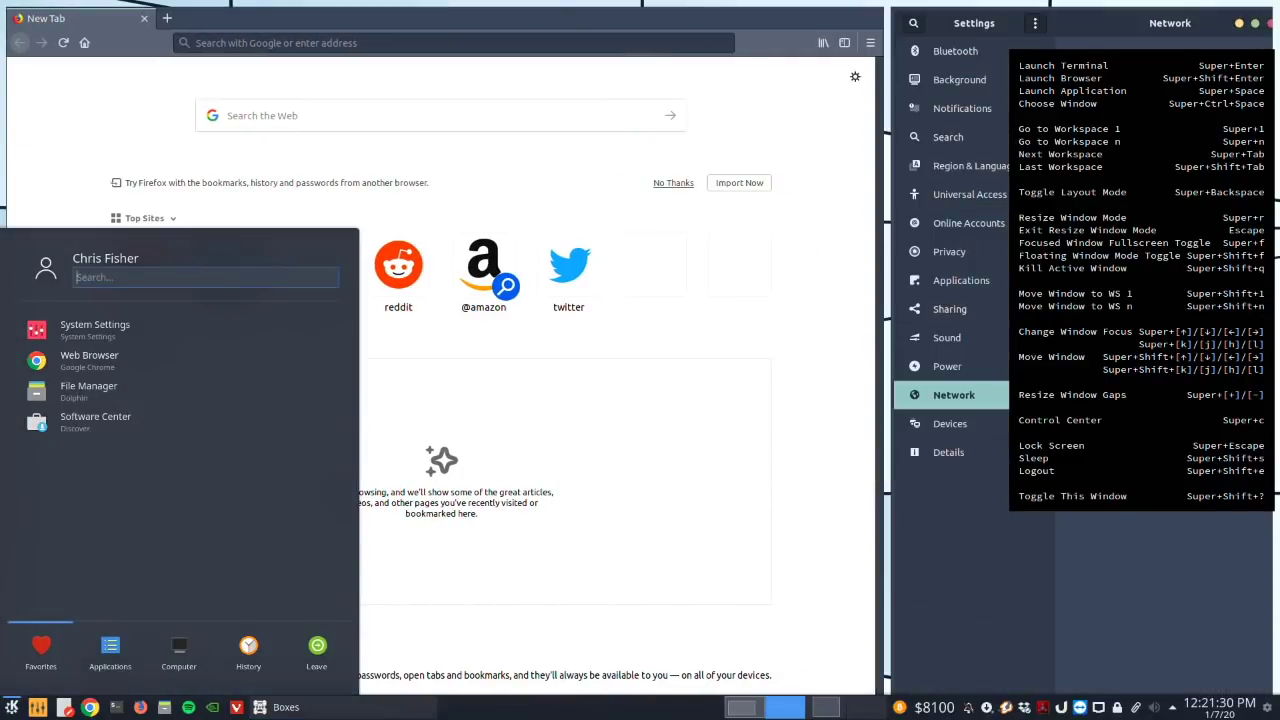
click(461, 80)
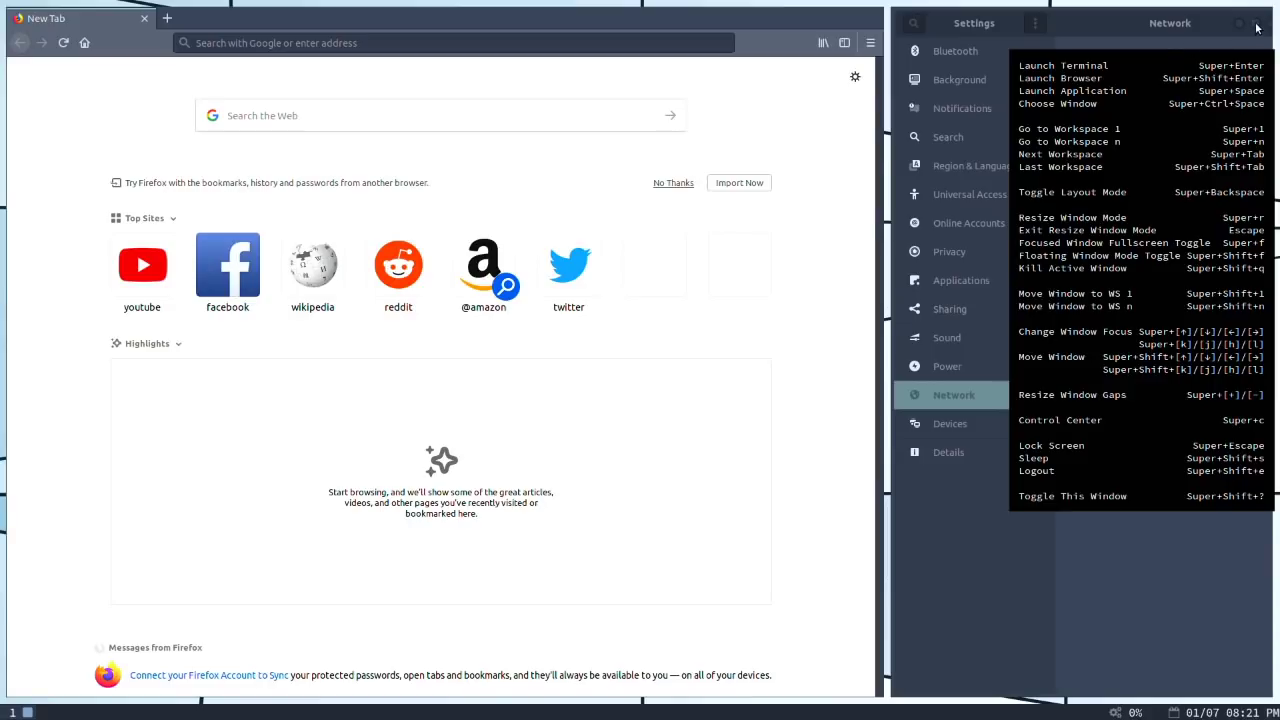
key(super+f)
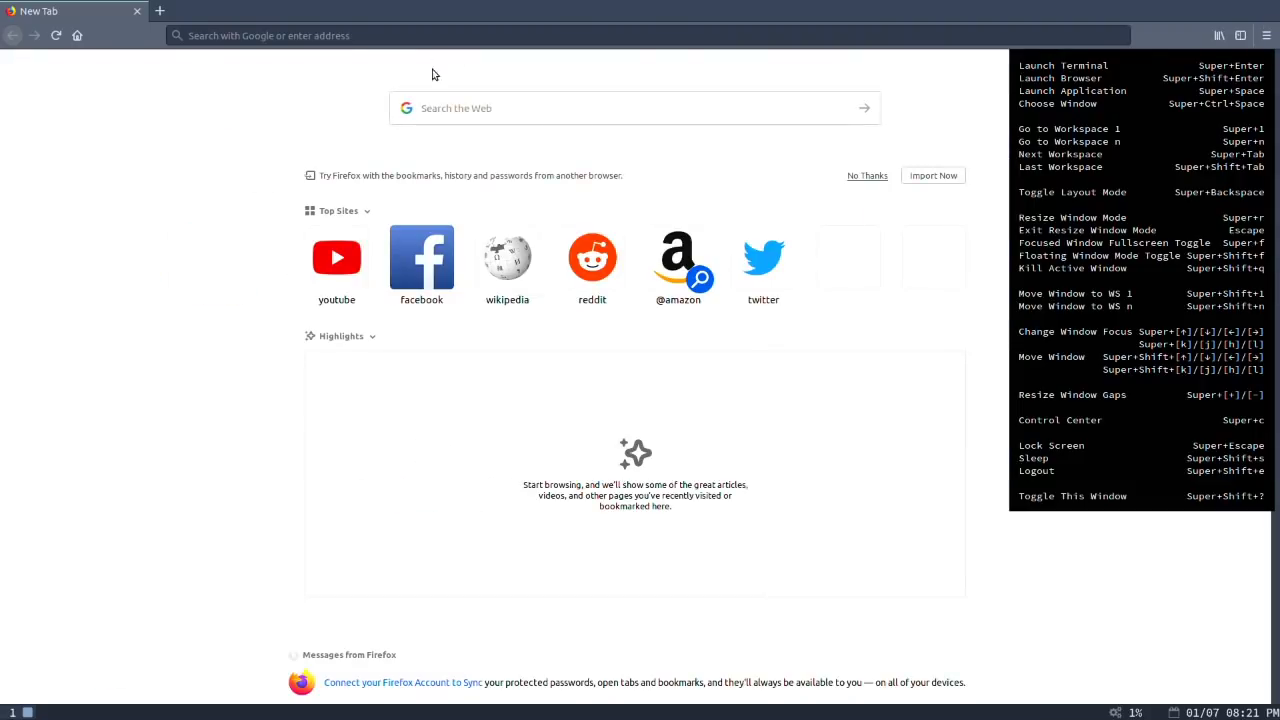
Step: Search the web for "i3 layout", open the "Layout saving in i3" page and read its section on saving the layout
click(453, 112)
text(i3)
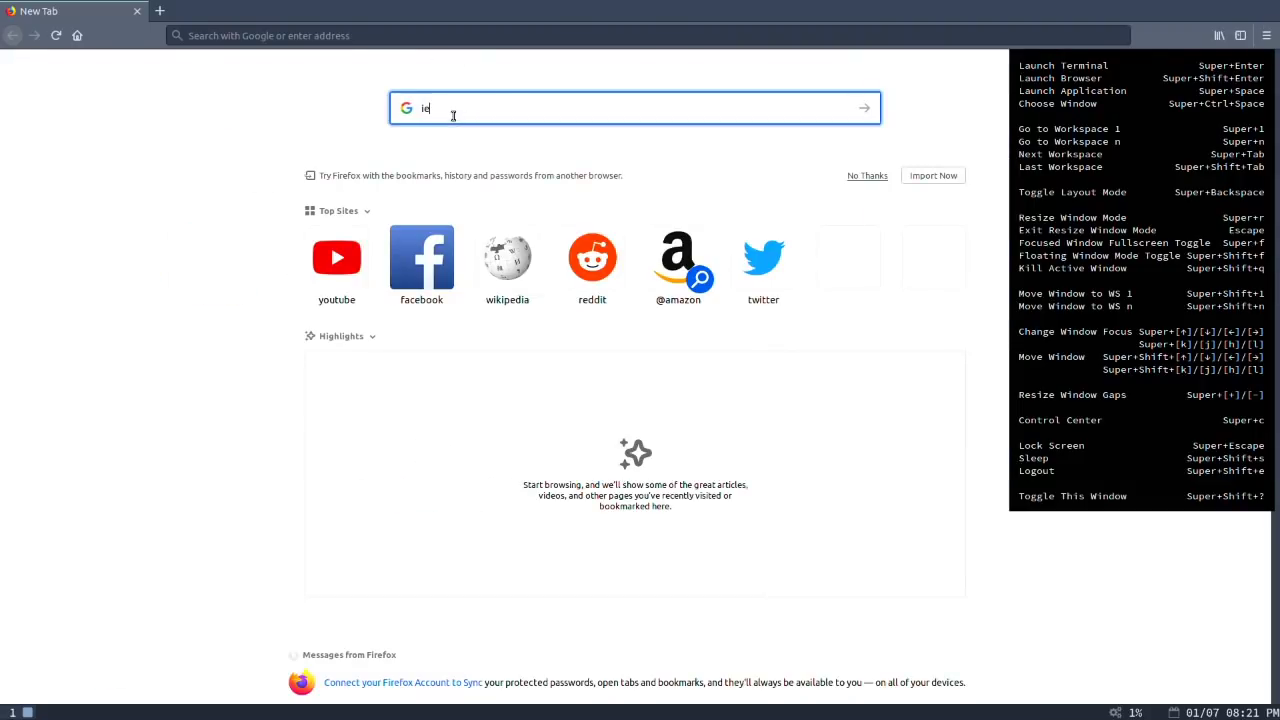
text( layout)
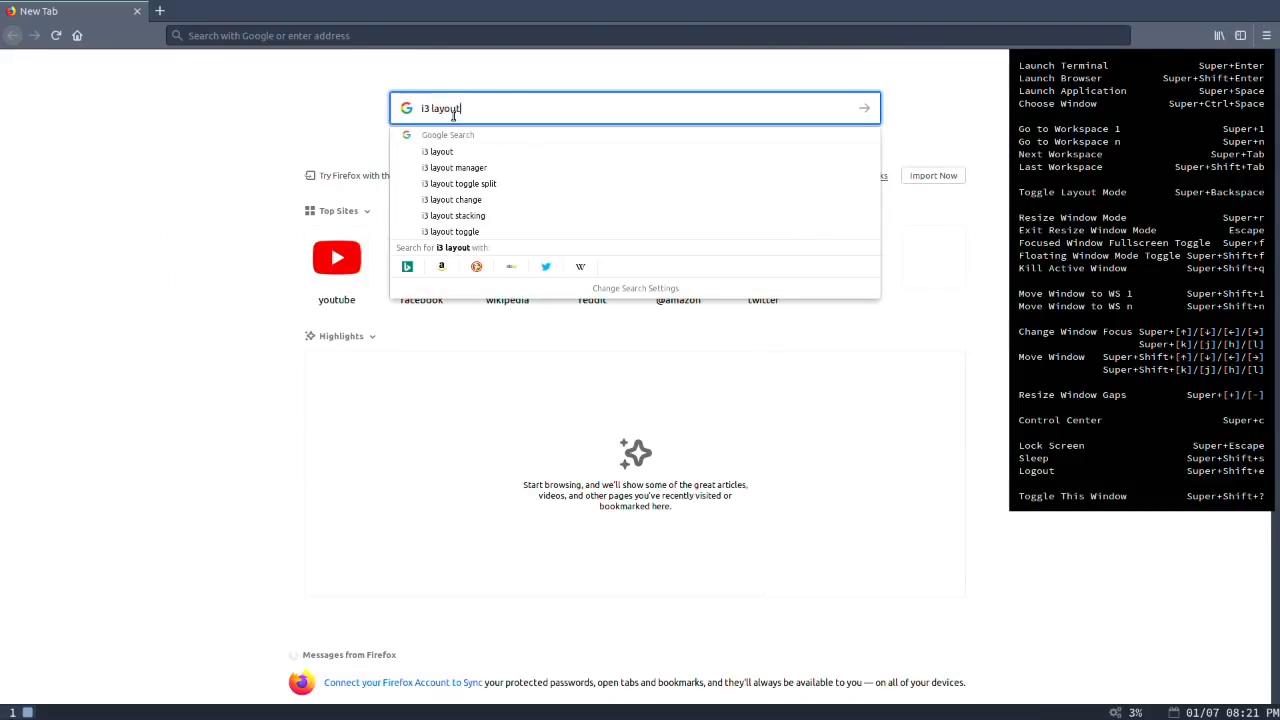
key(Return)
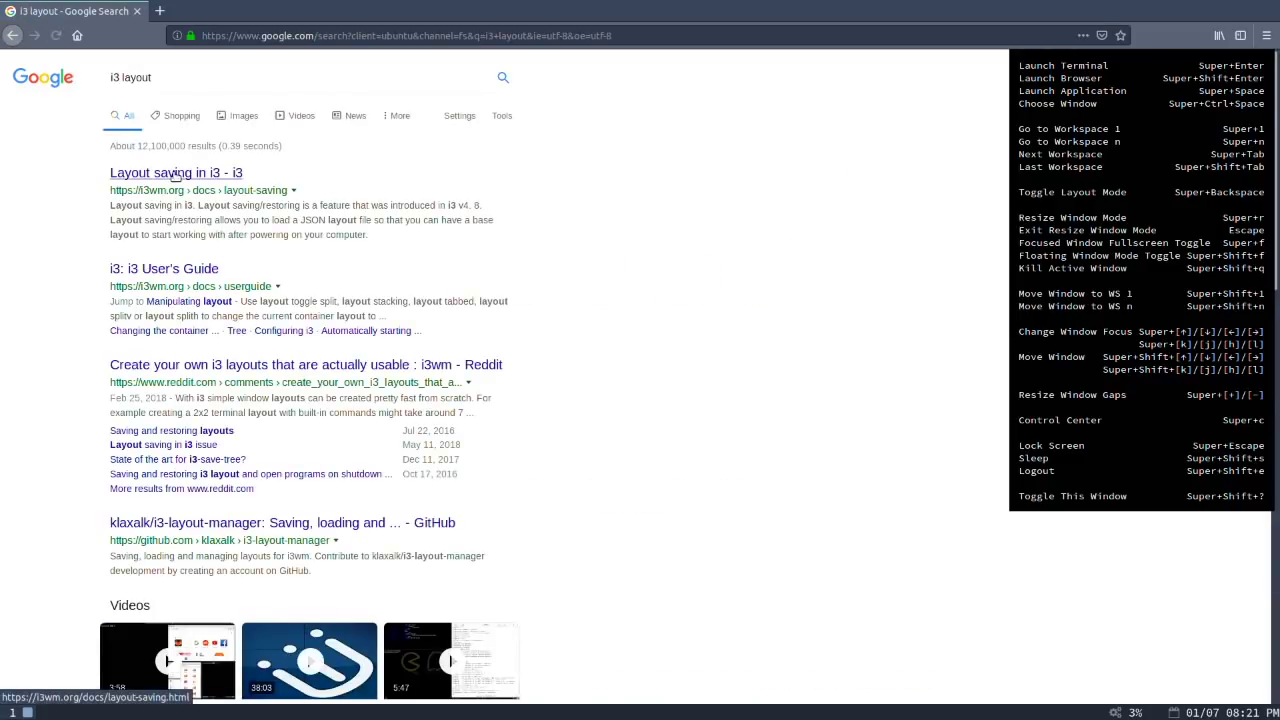
click(184, 176)
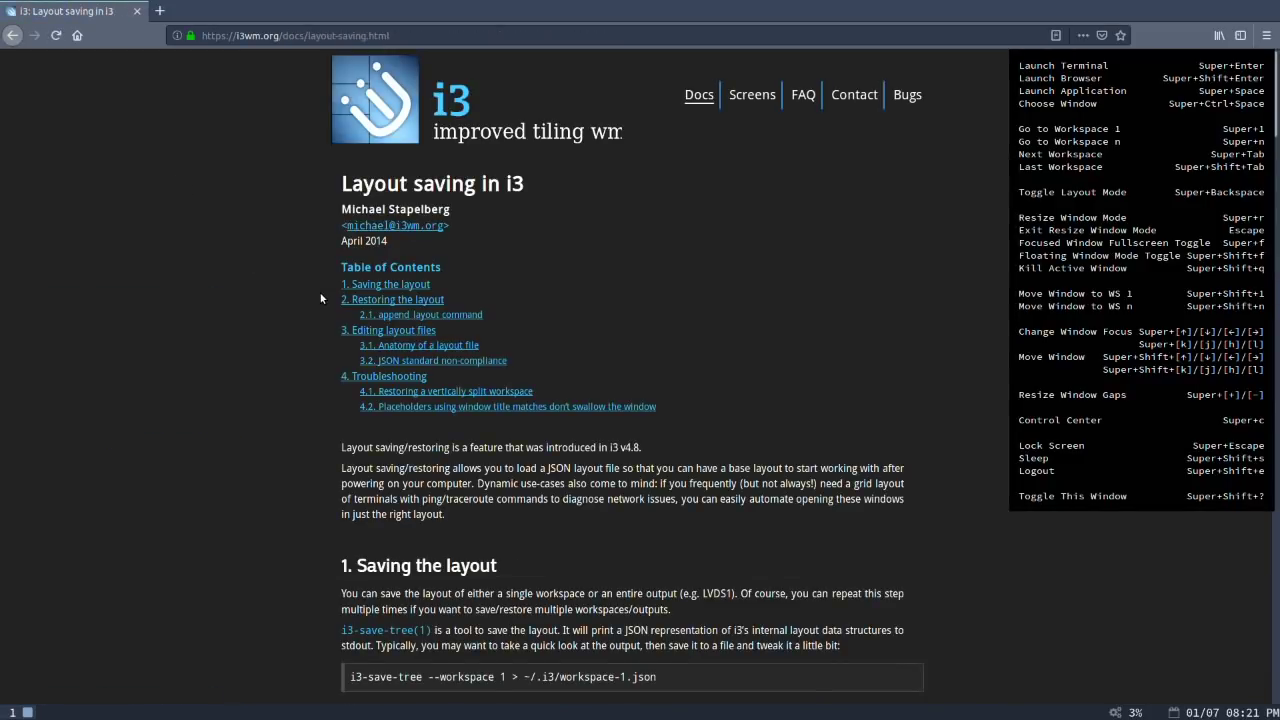
scroll(354, 404, down, 4)
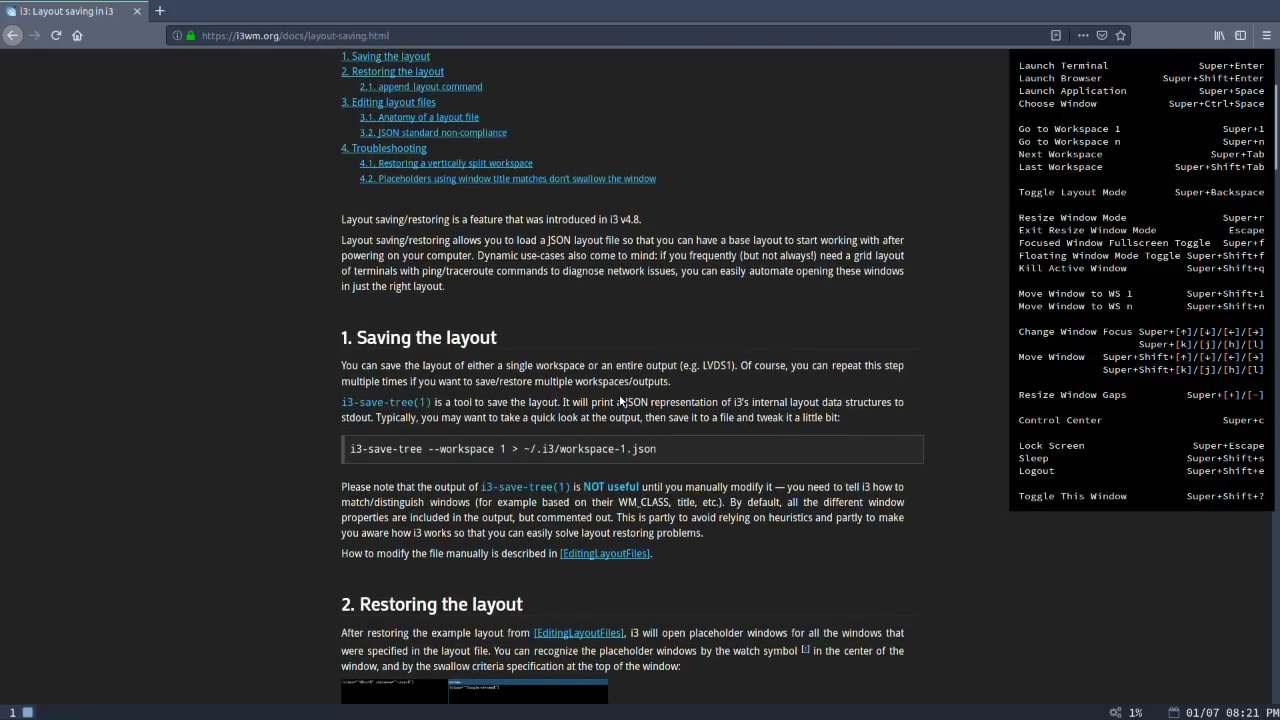
scroll(580, 264, down, 3)
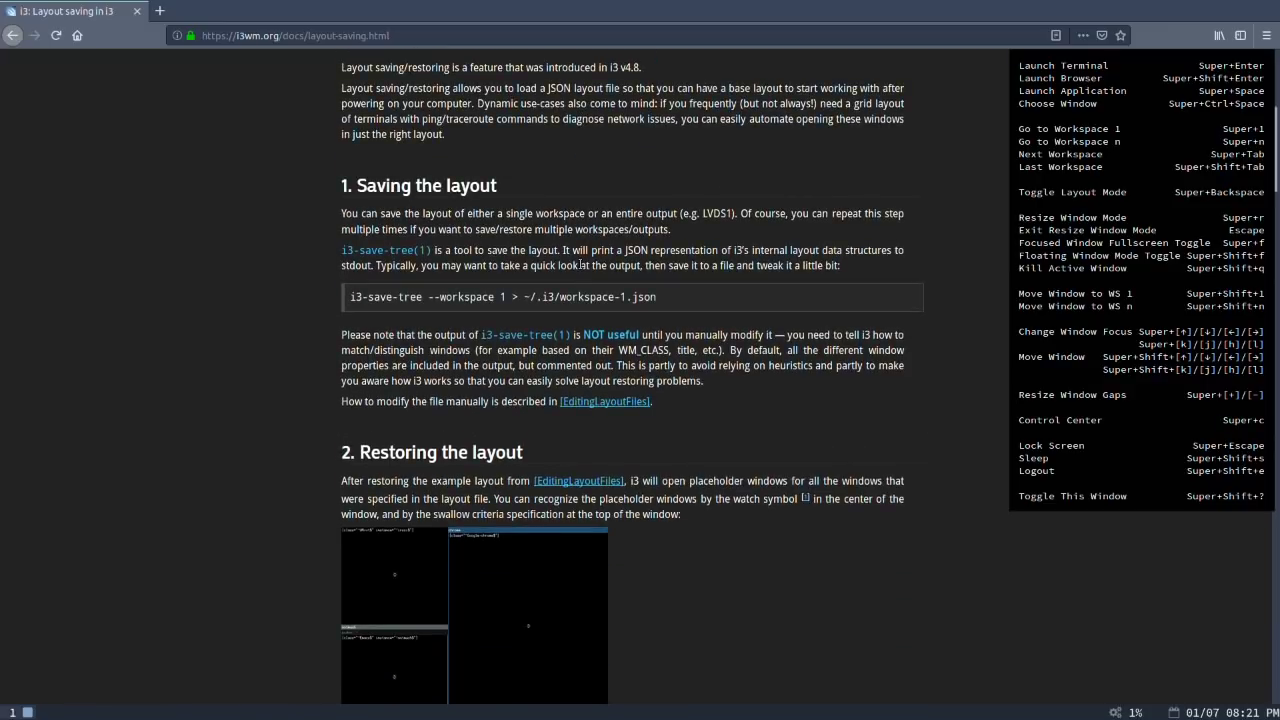
scroll(580, 264, down, 2)
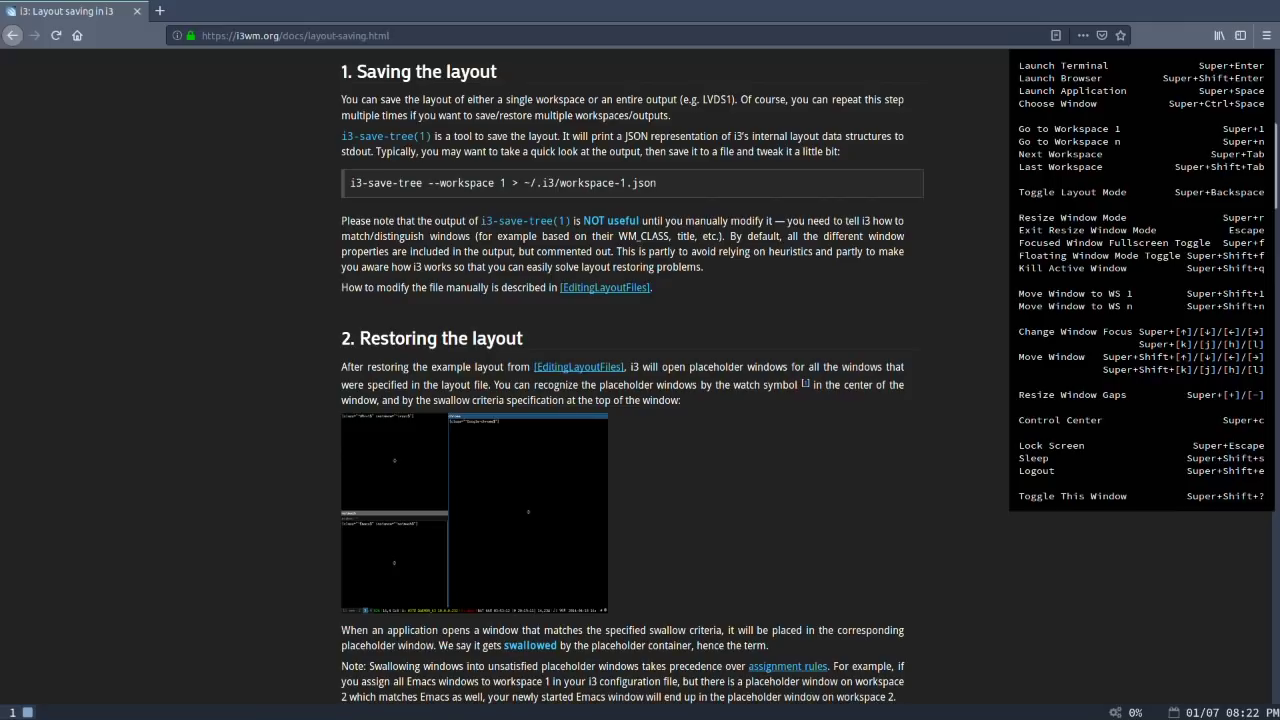
key(super+r)
key(Escape)
key(super+r)
key(Escape)
right_click(652, 241)
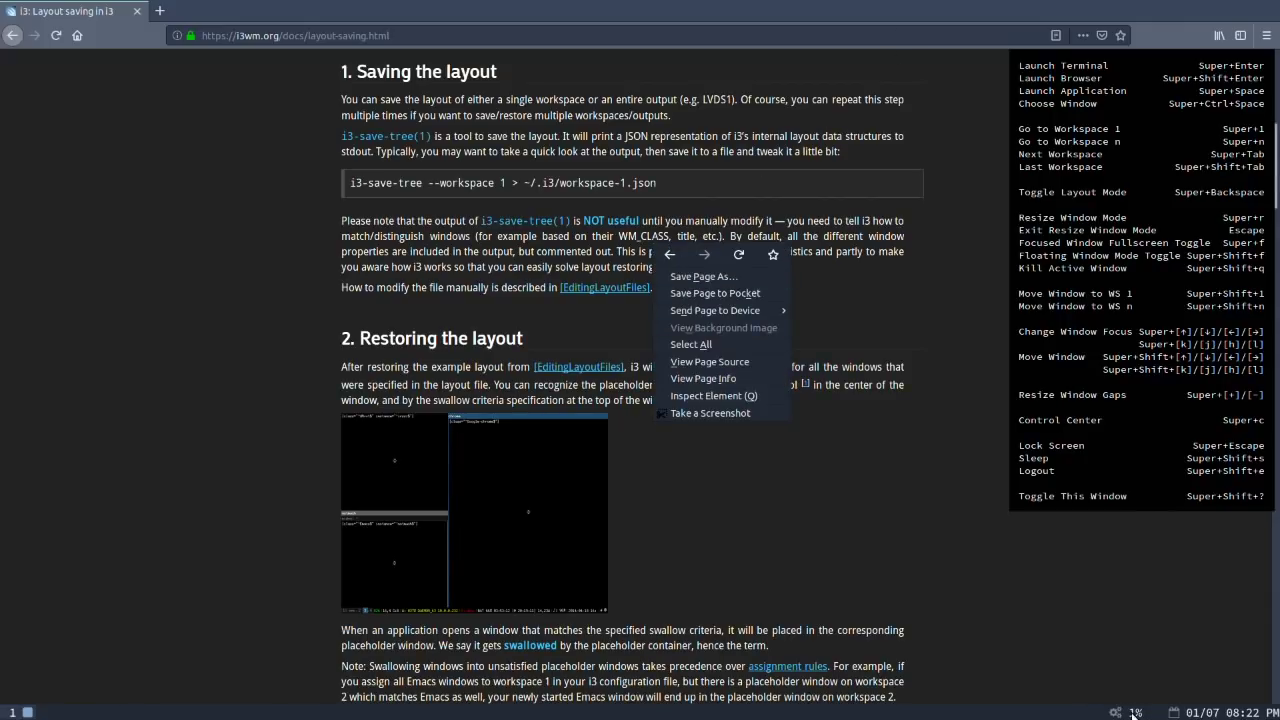
key(Escape)
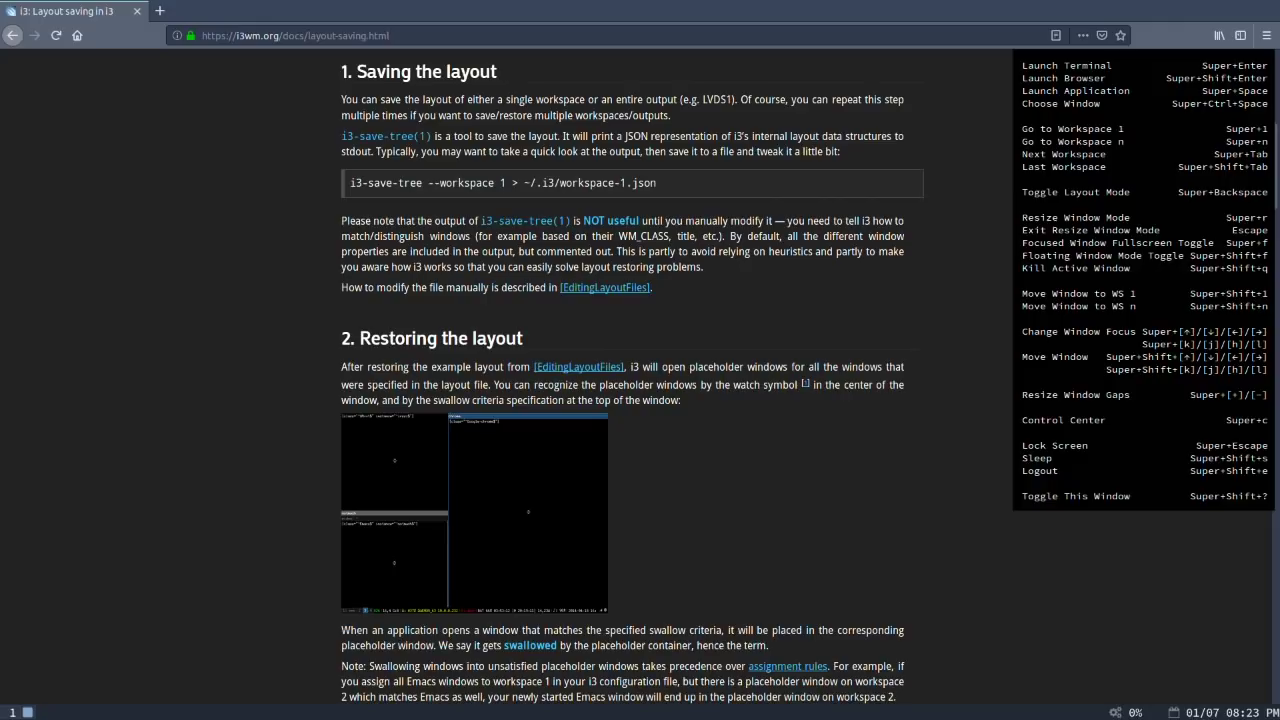
Step: Open a terminal beside Firefox and widen Firefox to about 60 percent of the screen
key(super+Return)
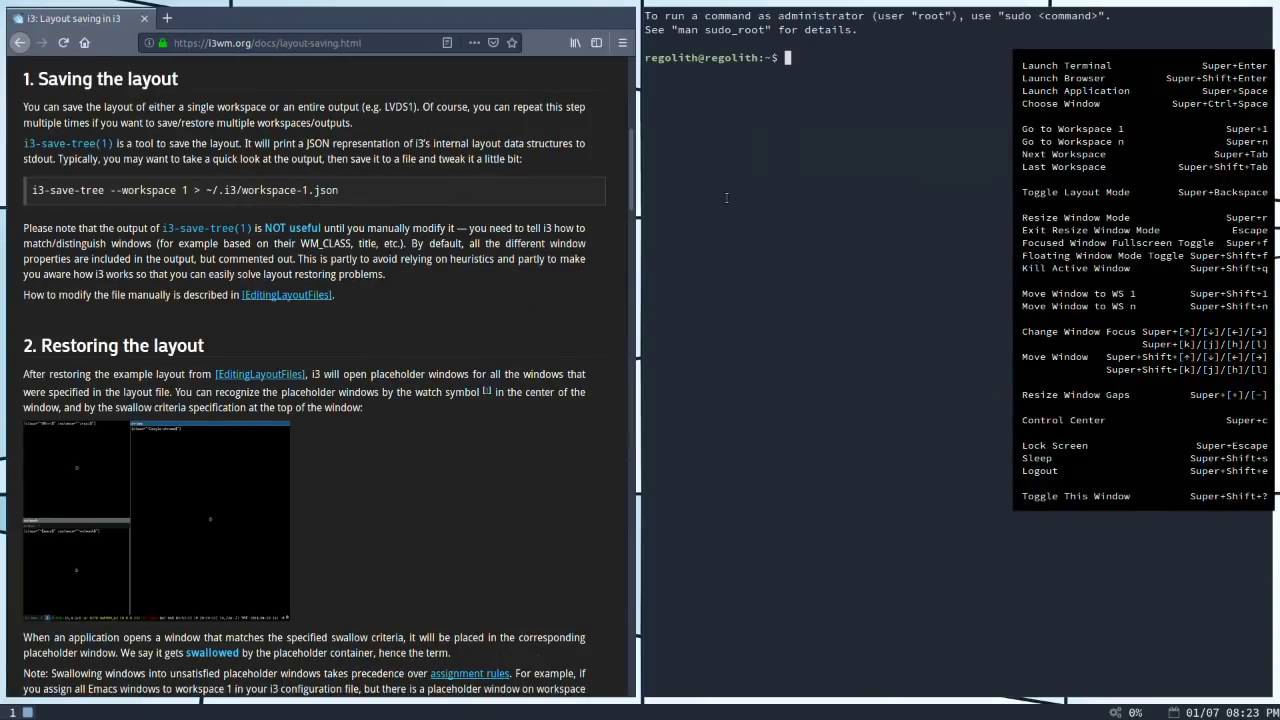
drag(622, 243, 808, 244)
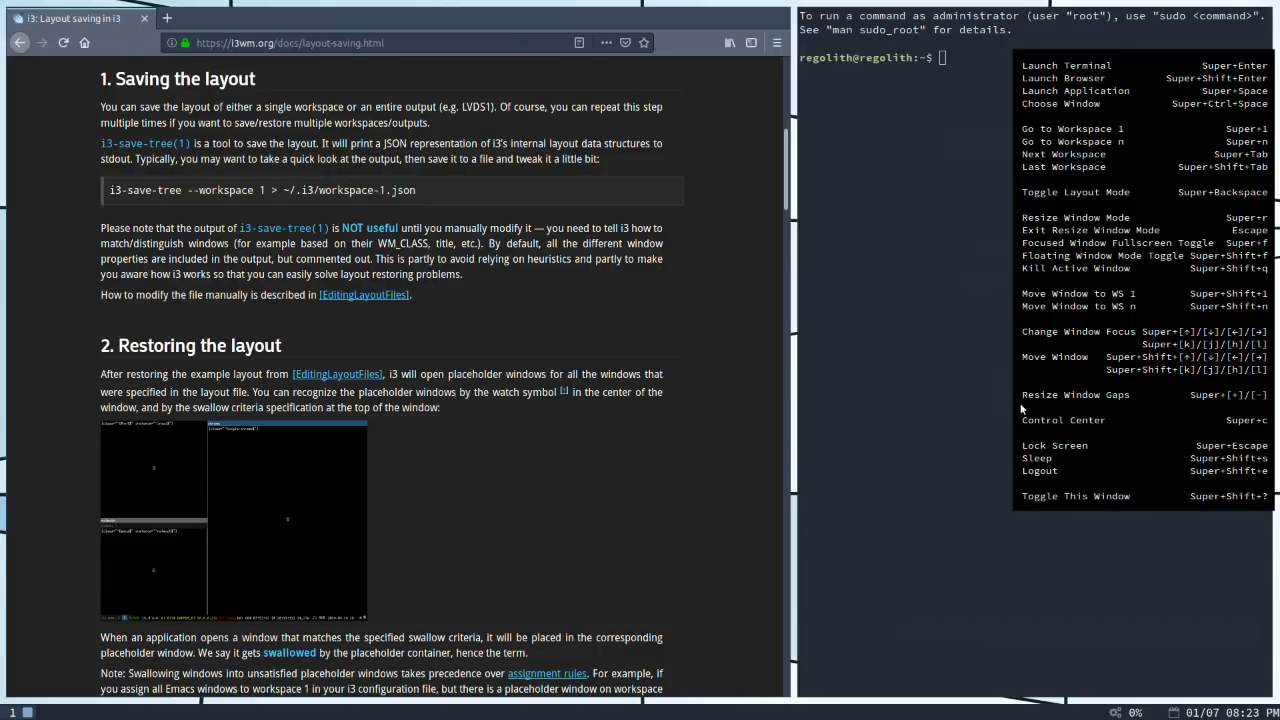
Step: Open a second terminal and move it through the layout into a full-width row above Firefox and the first terminal
key(super+Return)
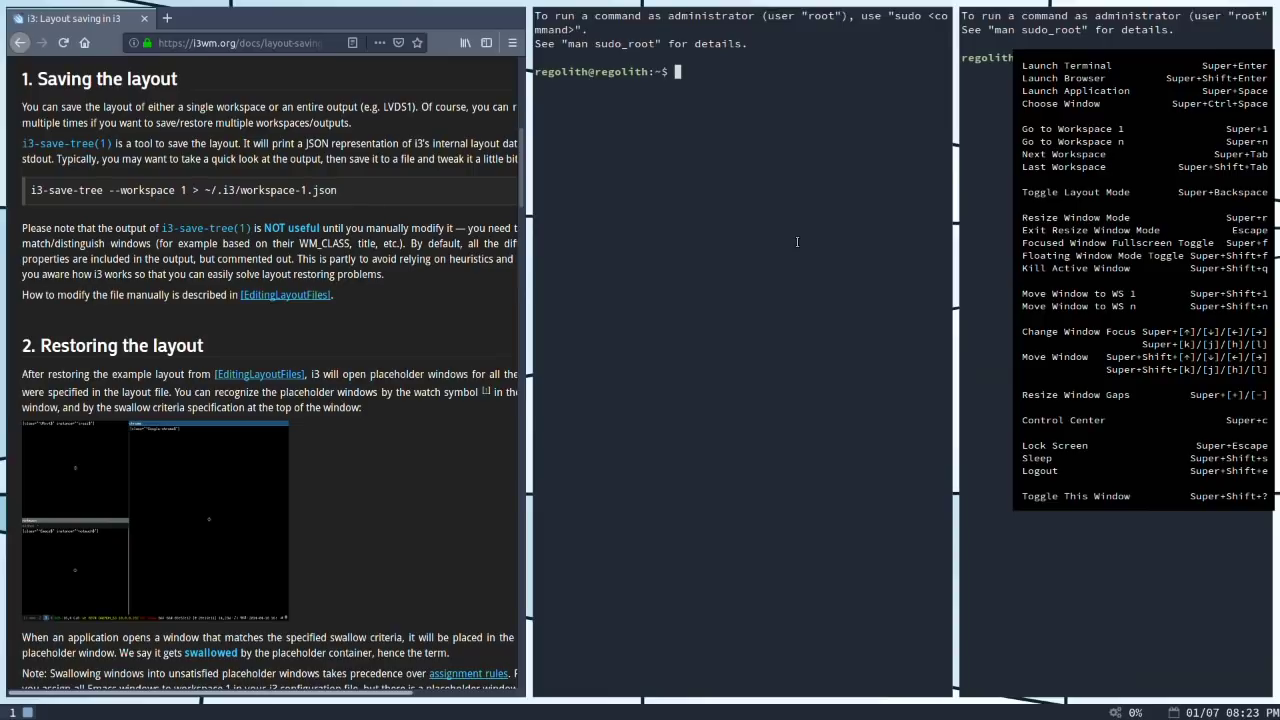
key(super+shift+Left)
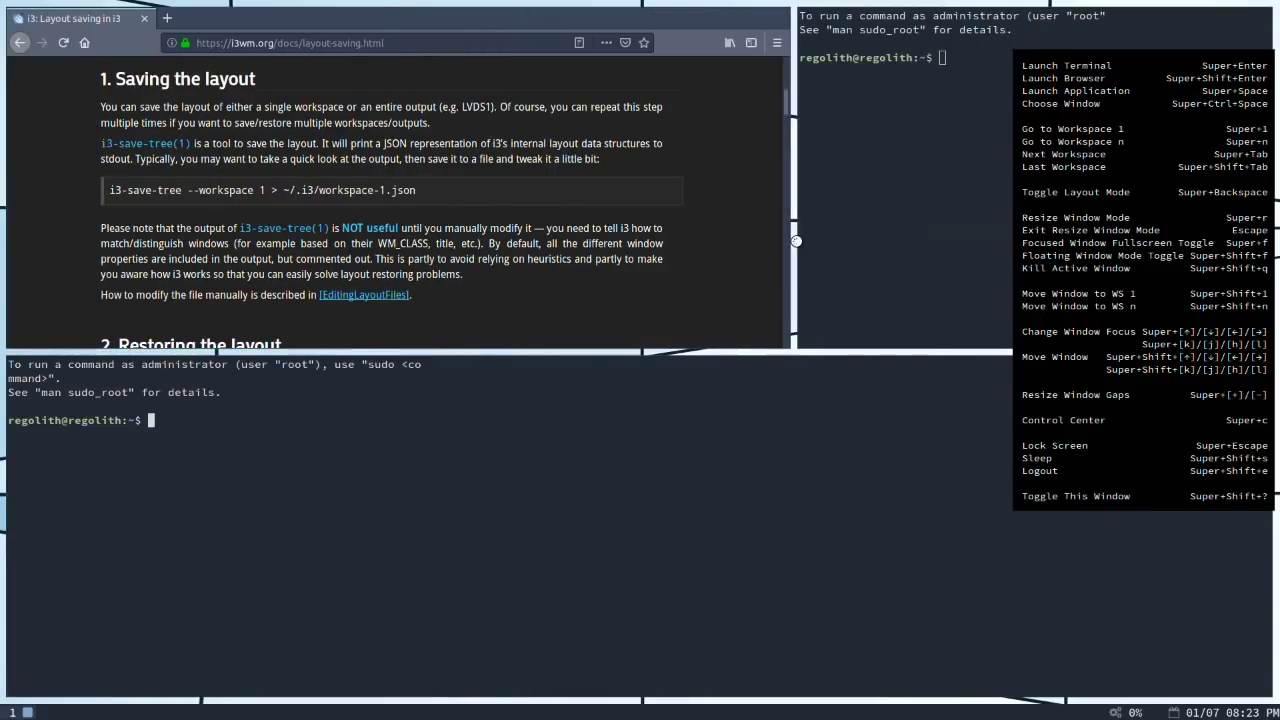
key(super+shift+Right)
key(super+shift+Right)
key(super+shift+Left)
key(super+shift+Up)
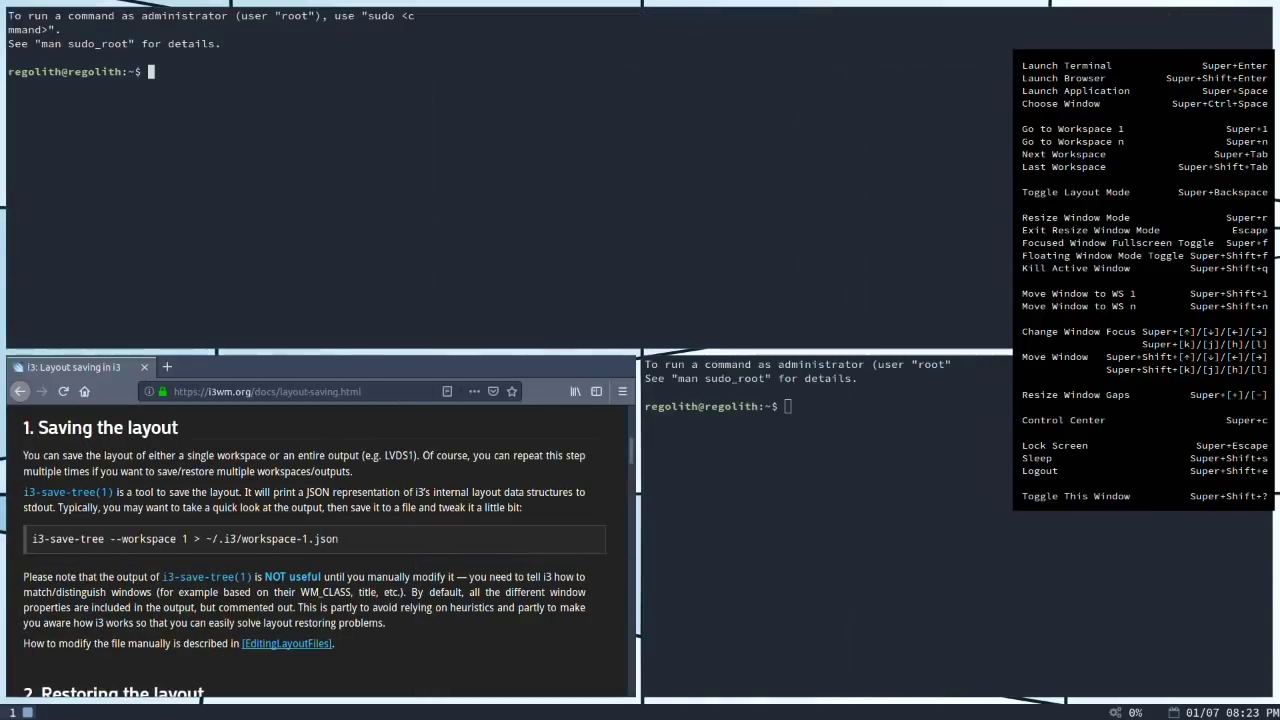
Step: Cycle the second terminal through a side column, a full-width row below and a full-width row above Firefox and the first terminal
key(super+shift+Right)
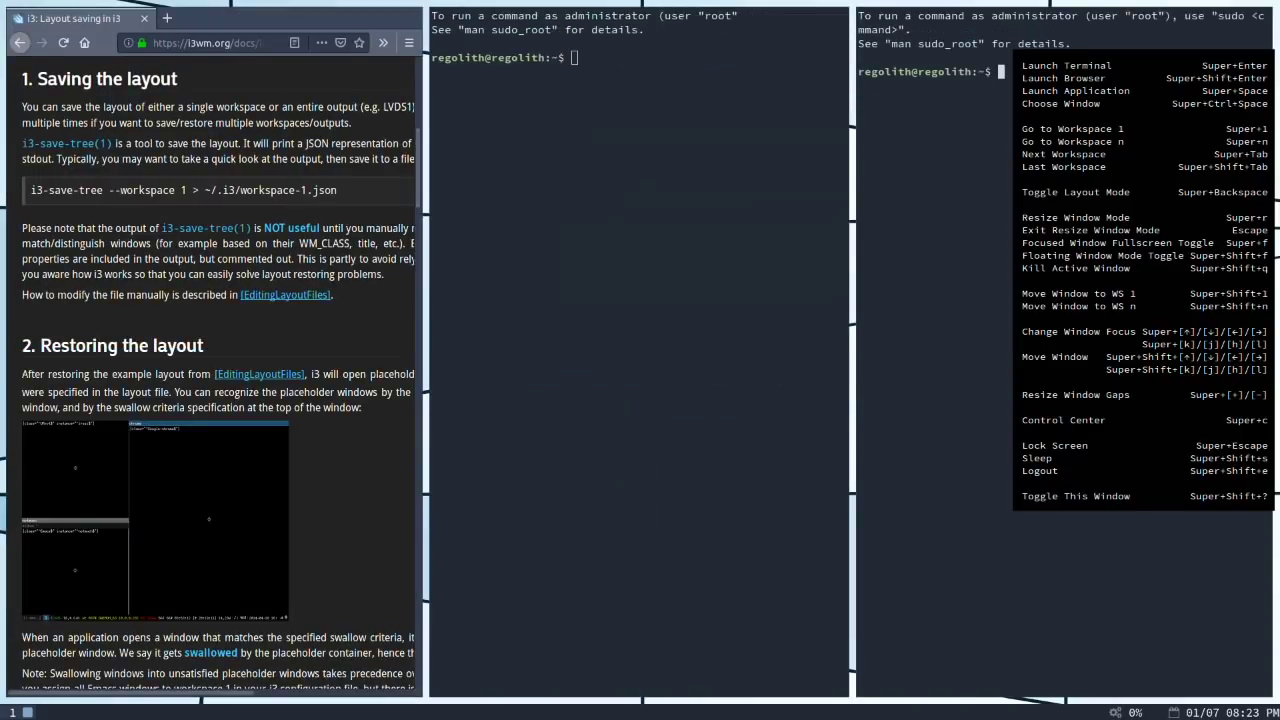
key(super+shift+Down)
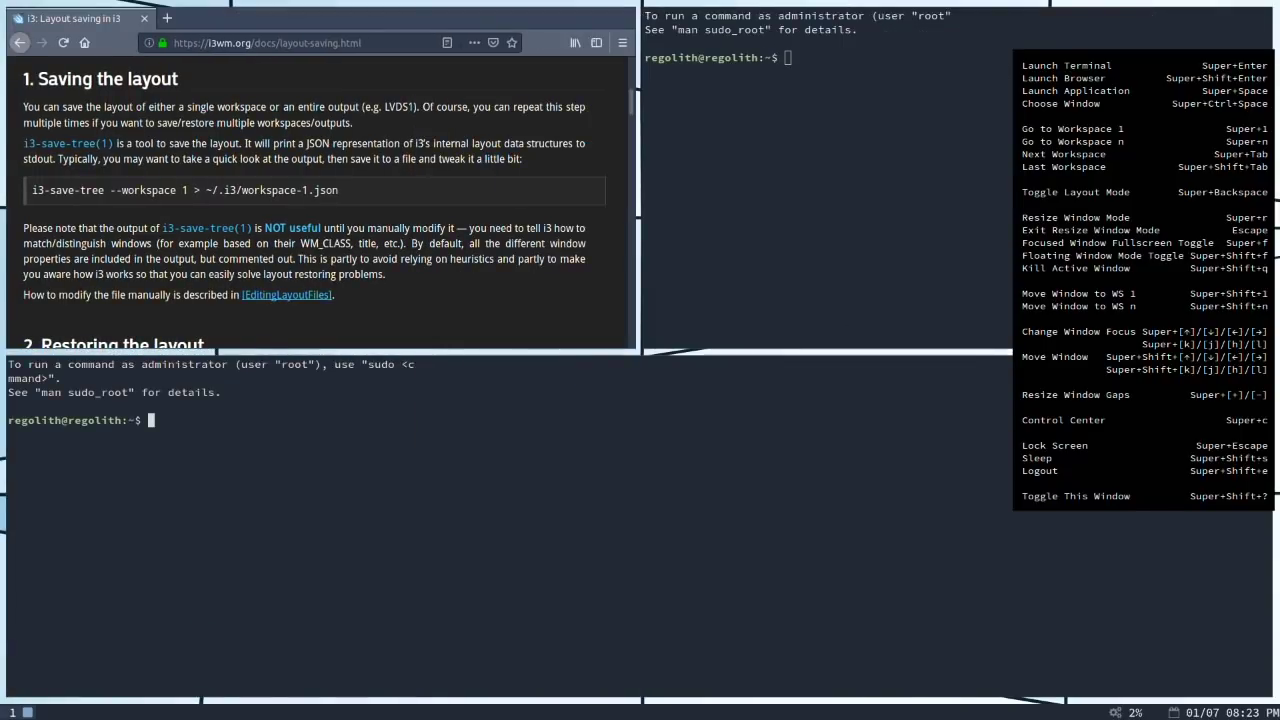
key(super+shift+Up)
key(super+shift+Up)
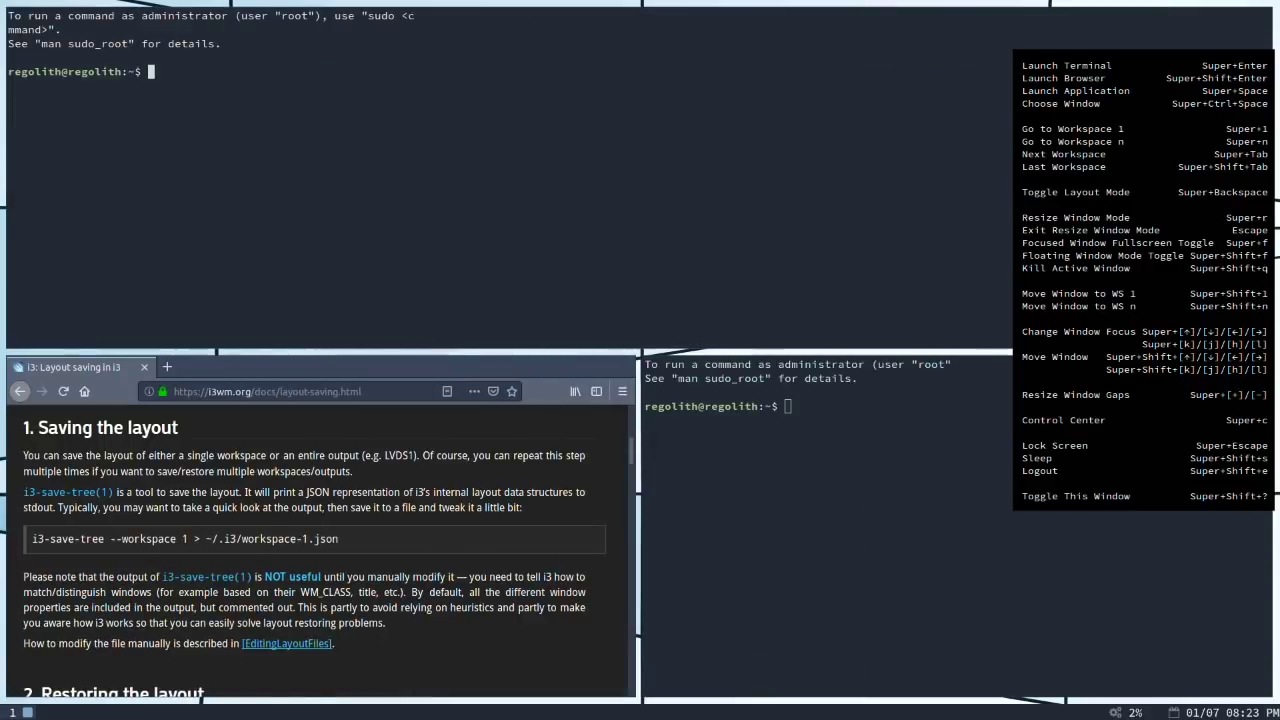
key(super+shift+Right)
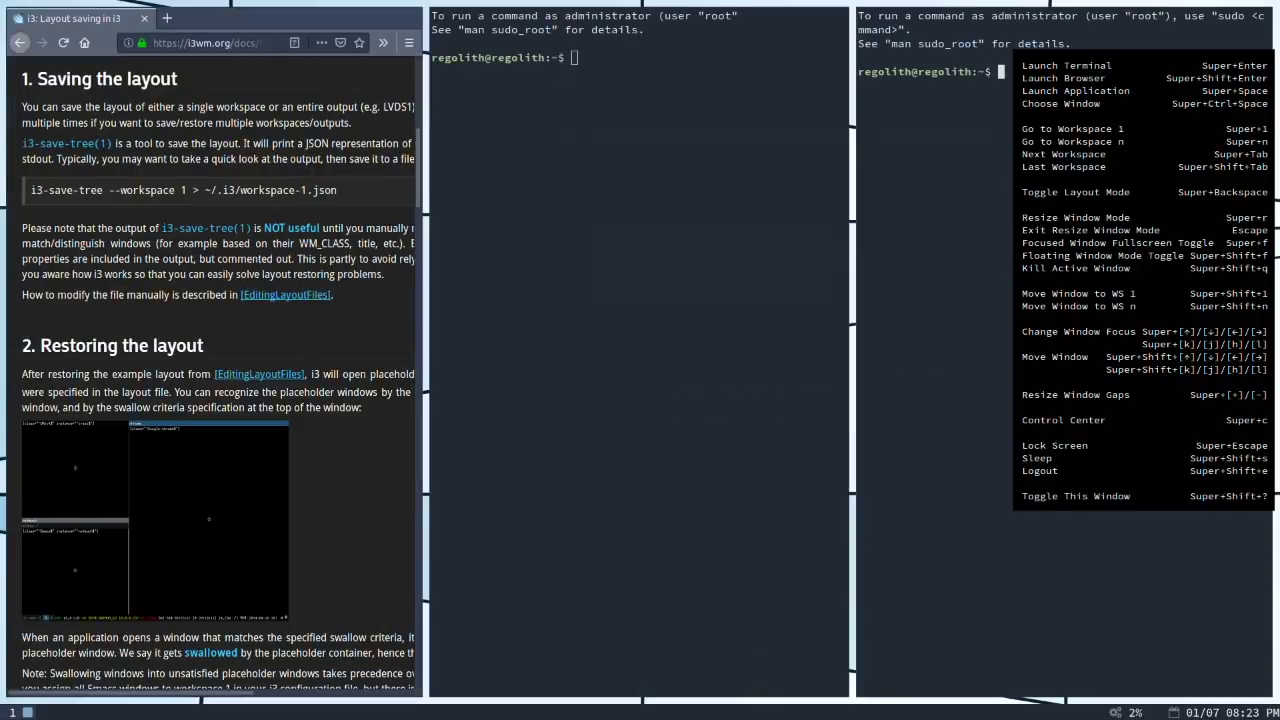
key(super+shift+Up)
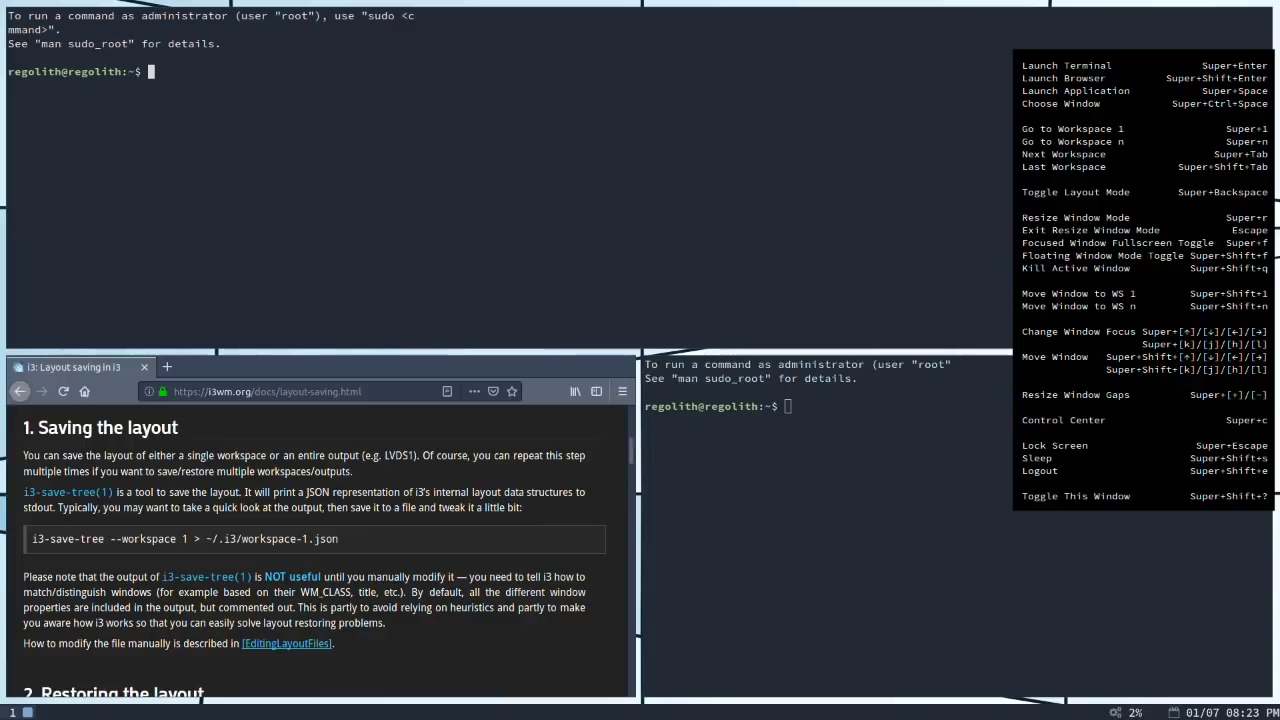
key(super+shift+Right)
key(super+shift+Down)
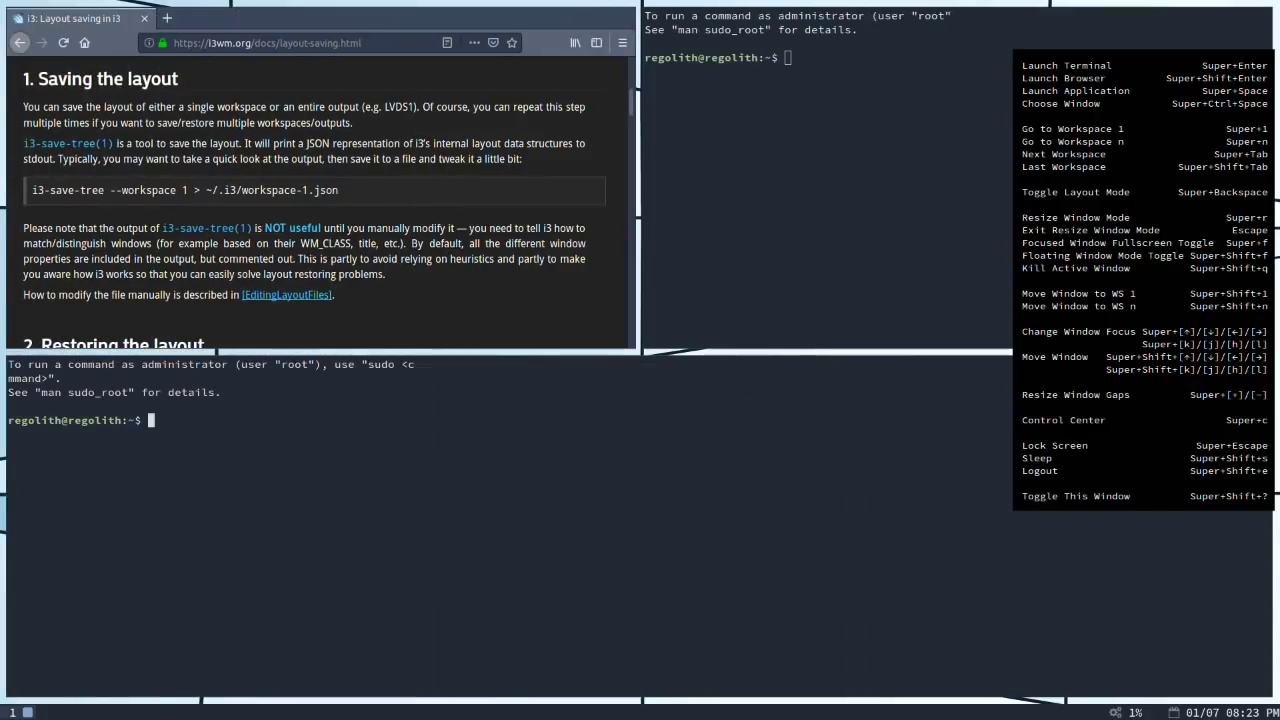
key(super+shift+Up)
key(super+shift+Up)
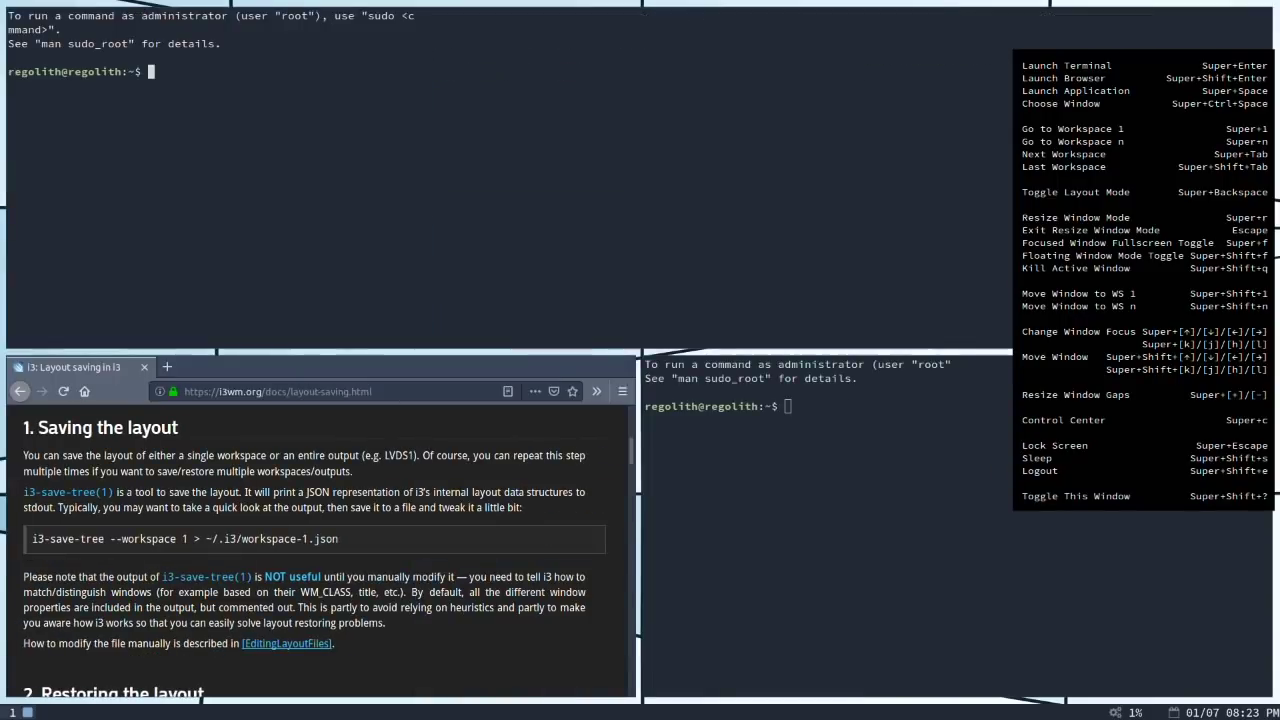
key(super+shift+Down)
key(super+shift+Up)
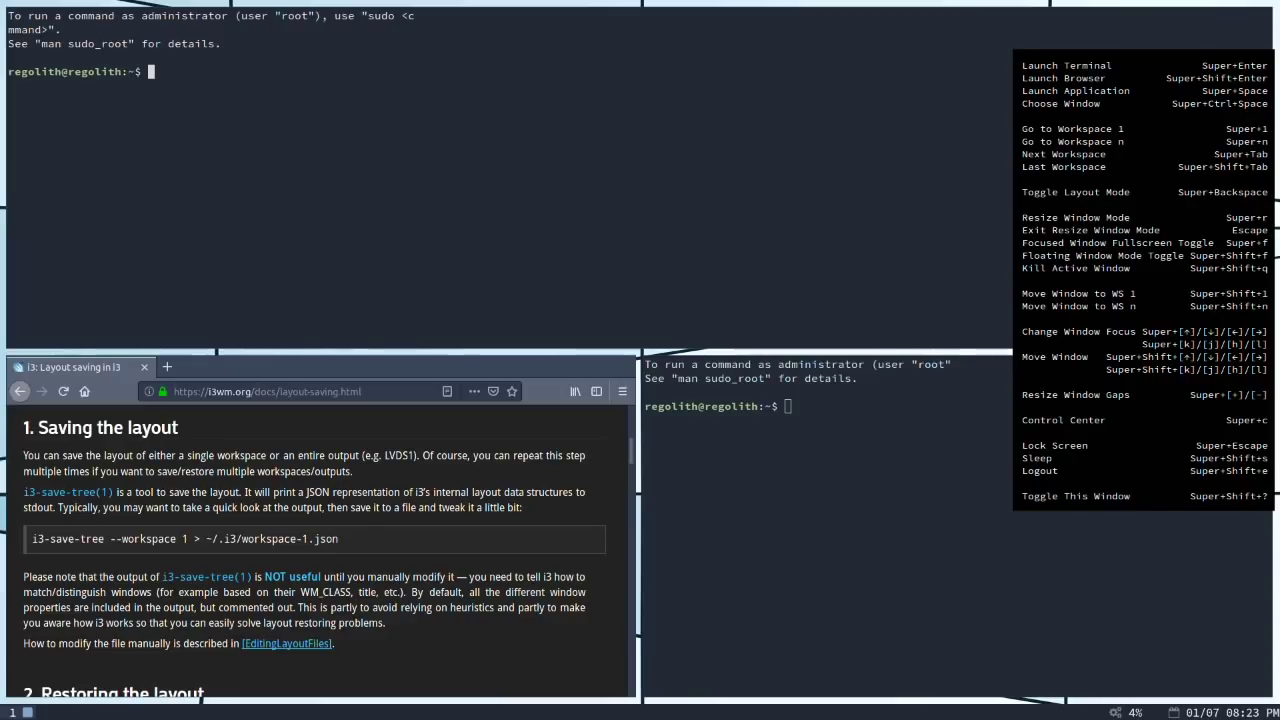
key(super+shift+Up)
key(super+shift+Down)
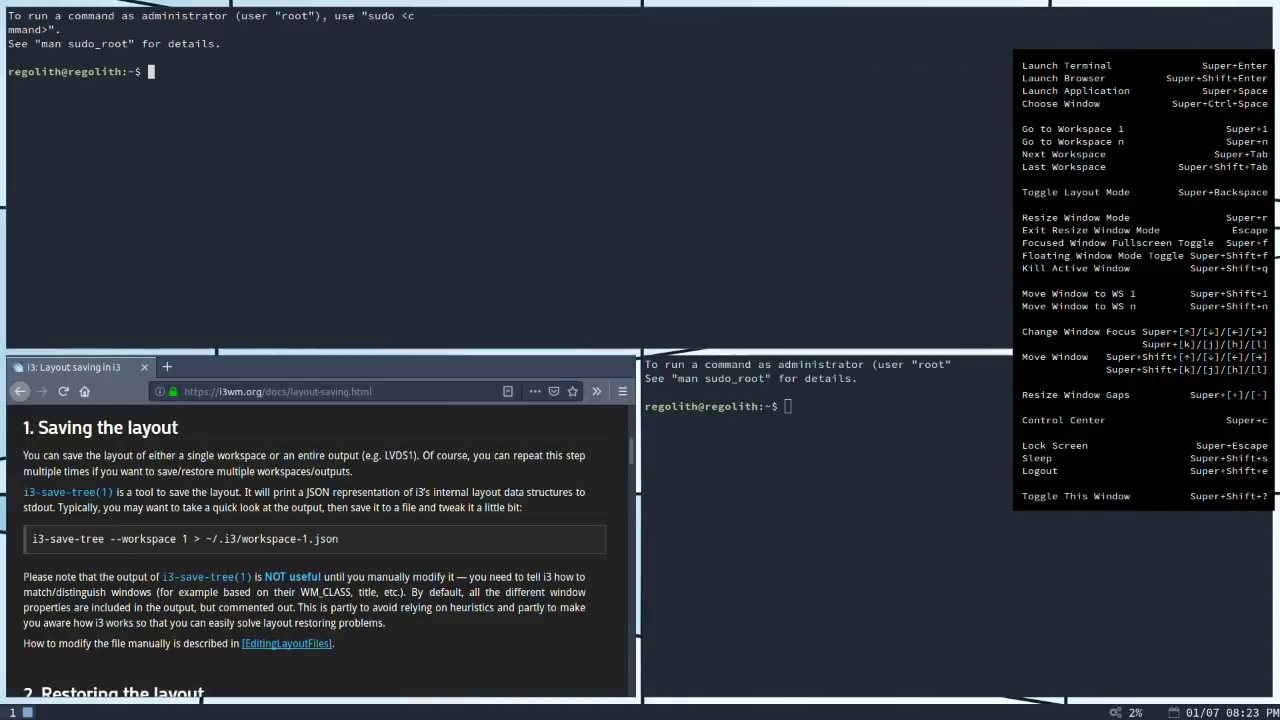
Step: Focus Firefox and move it into a full-height column to the left of the two stacked terminals
key(super+Down)
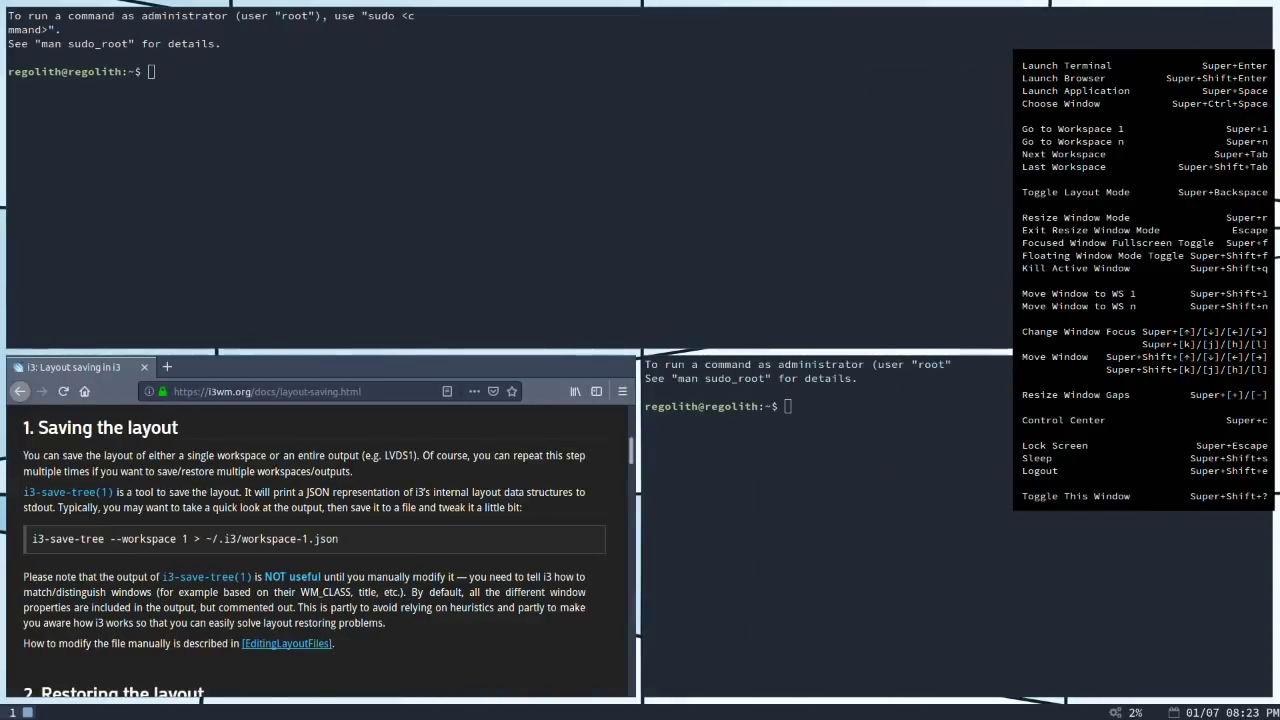
key(super+shift+Up)
key(super+shift+Up)
key(super+shift+Left)
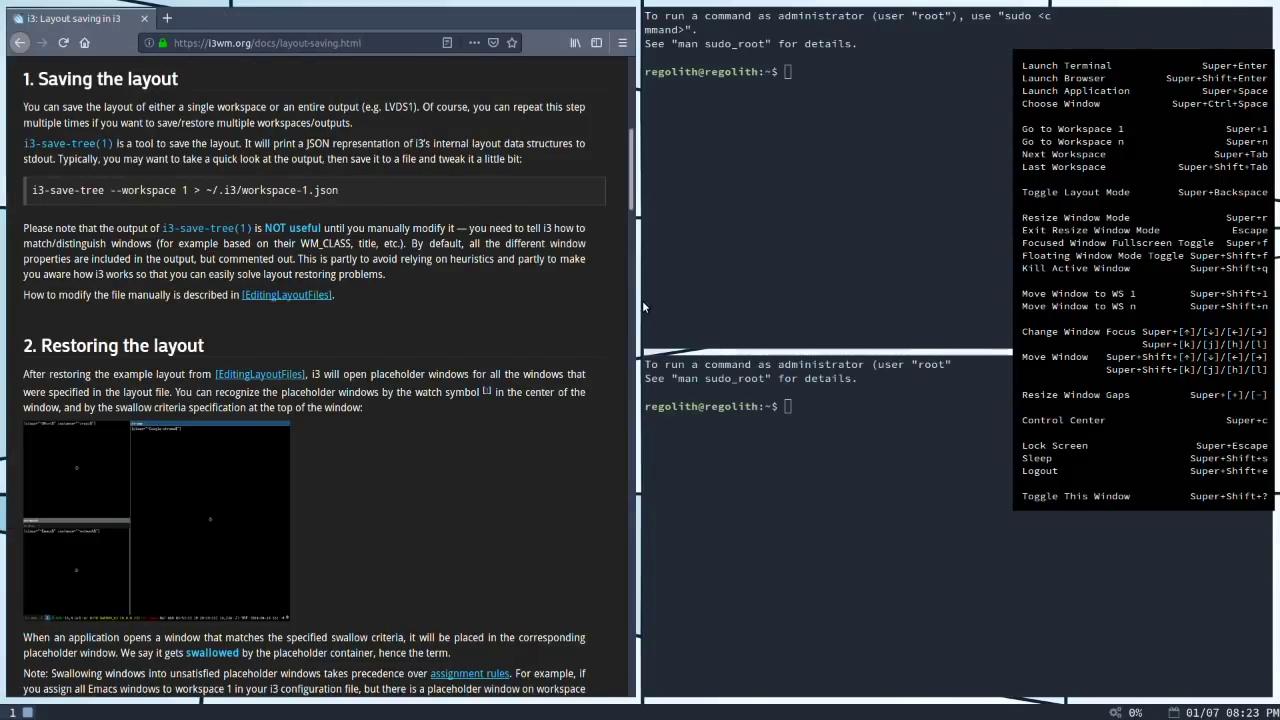
Step: Widen Firefox to about 58 percent of the screen and return to the beginning of the layout-saving page
drag(658, 313, 645, 315)
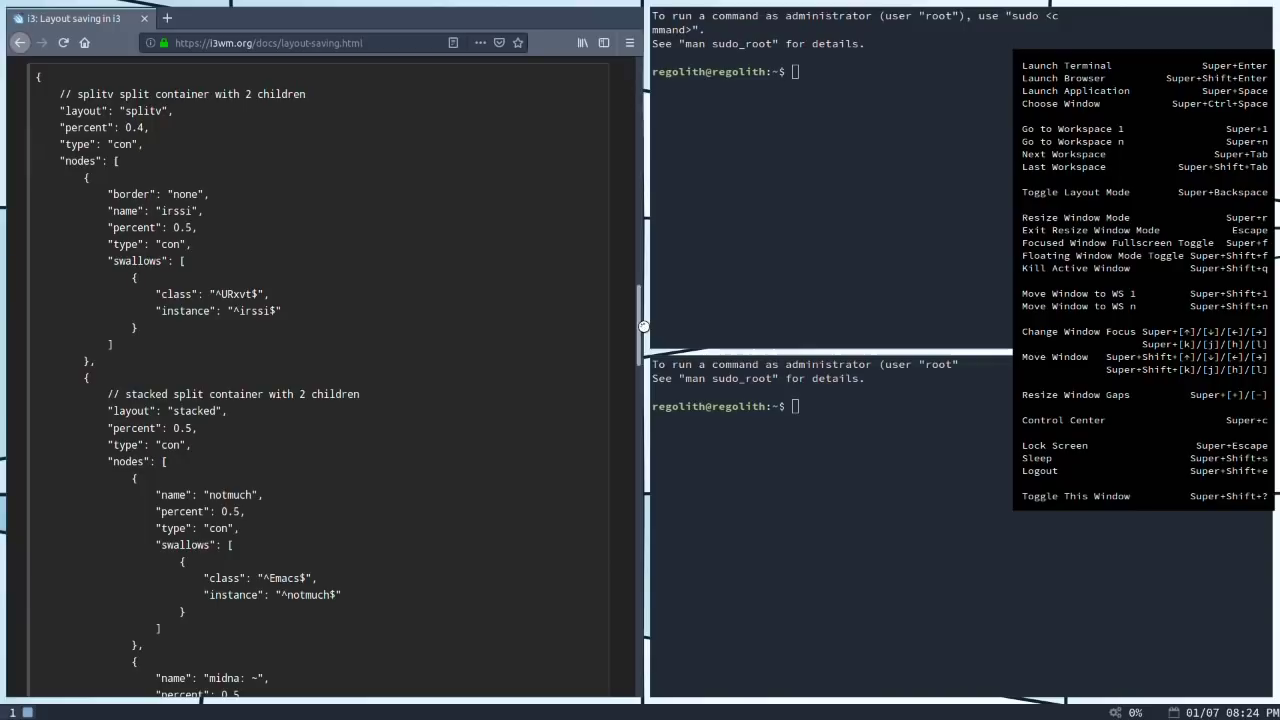
drag(645, 250, 745, 250)
scroll(685, 229, up, 20)
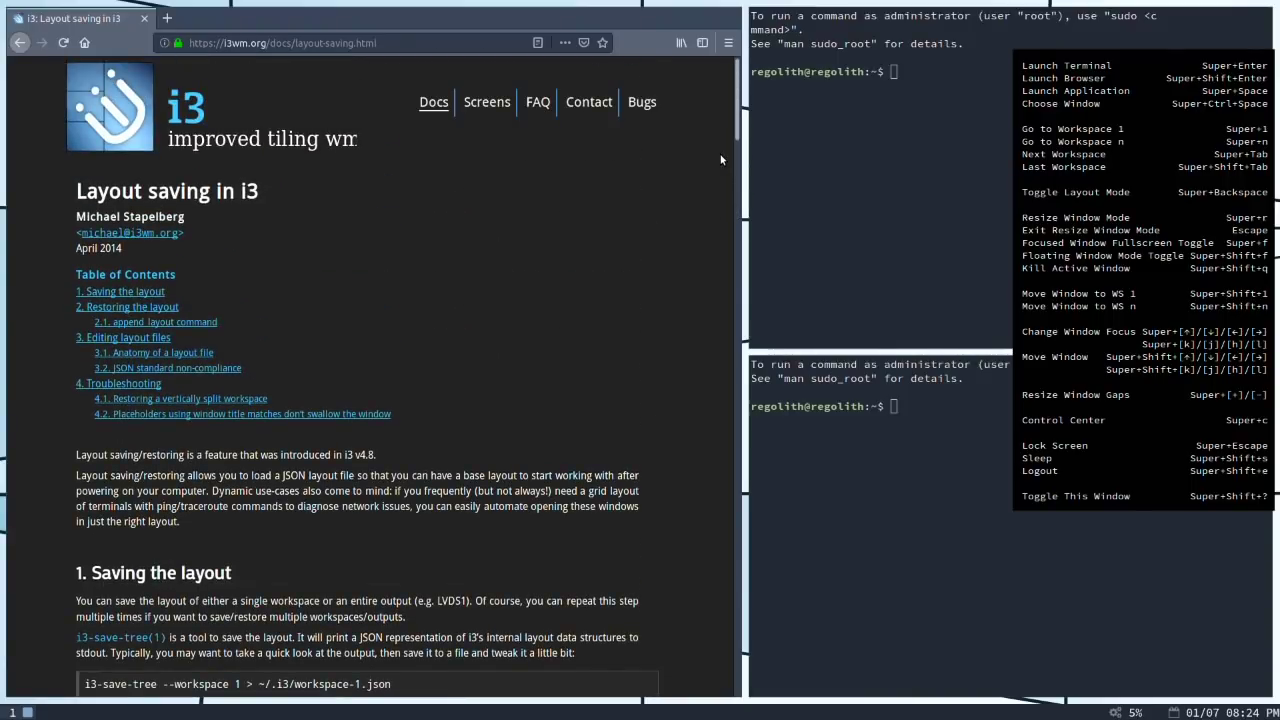
Step: Use resize mode to widen Firefox to about 64 percent of the screen, and return it to about 58 percent before leaving the mode
key(super+r)
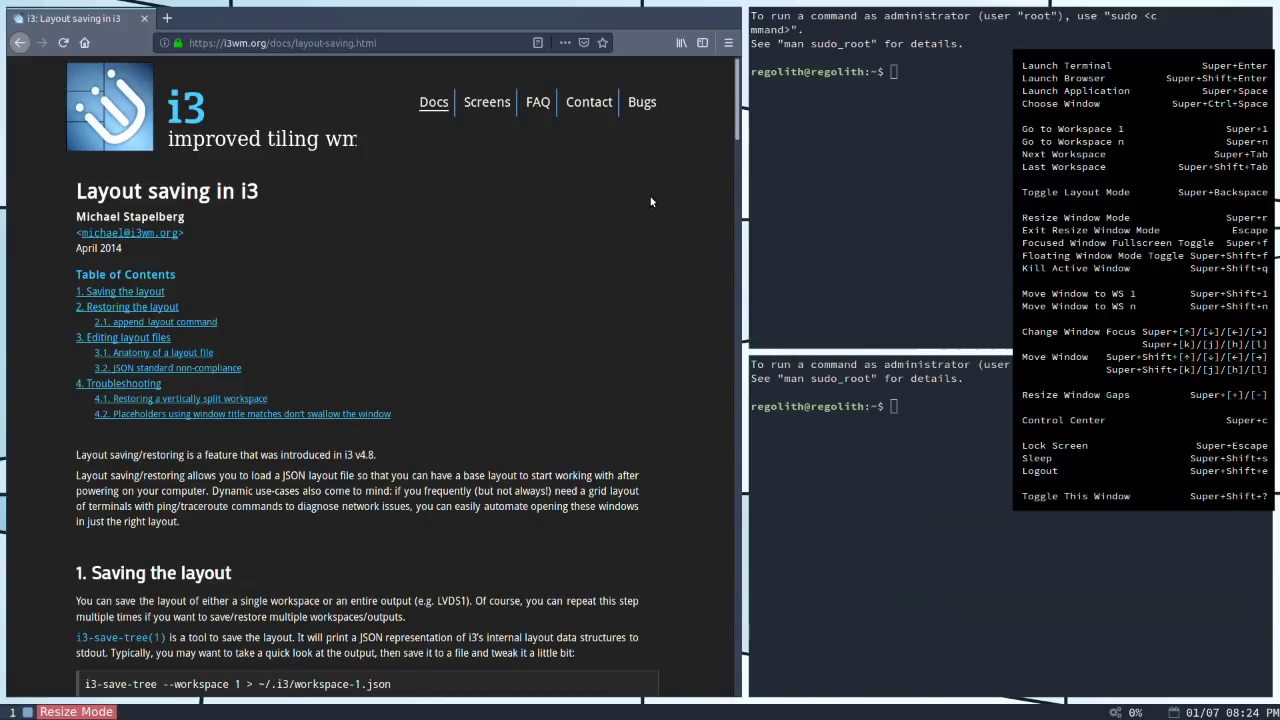
key(Left)
key(Left)
key(Right)
key(Right)
key(Right)
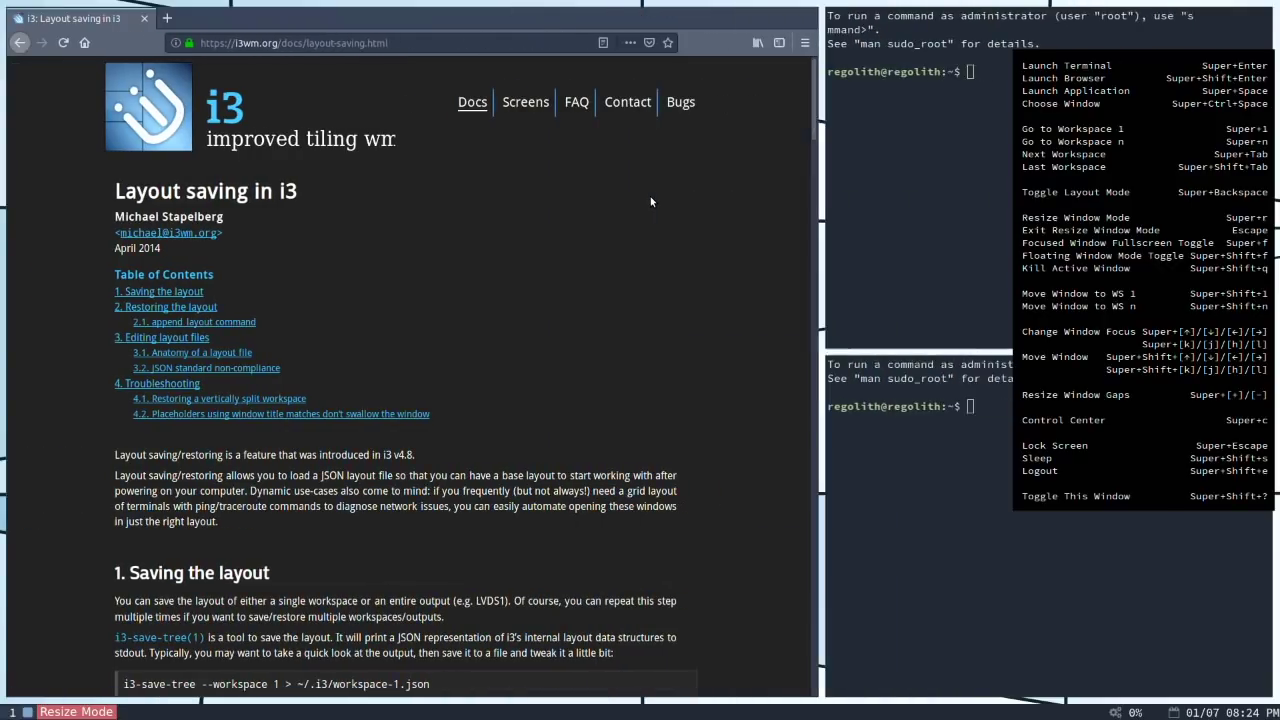
key(Left)
key(Right)
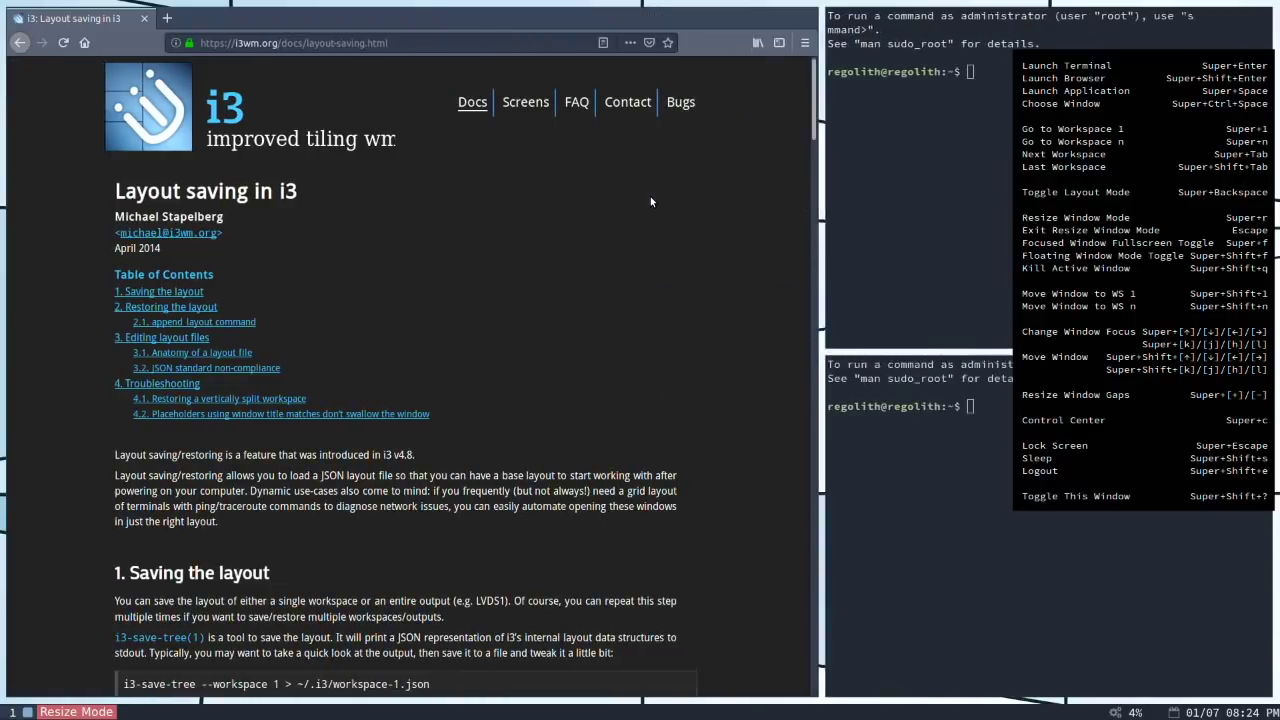
key(Right)
key(Right)
key(Left)
key(Left)
key(super)
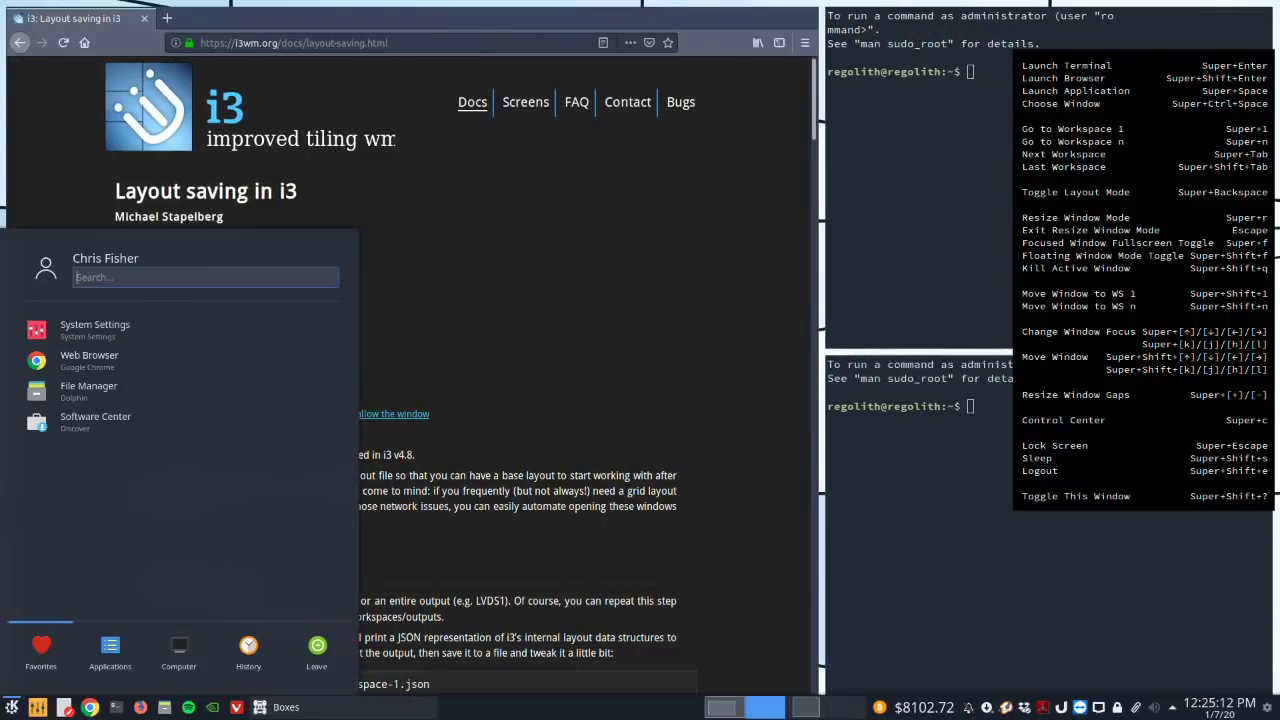
key(Left)
key(Escape)
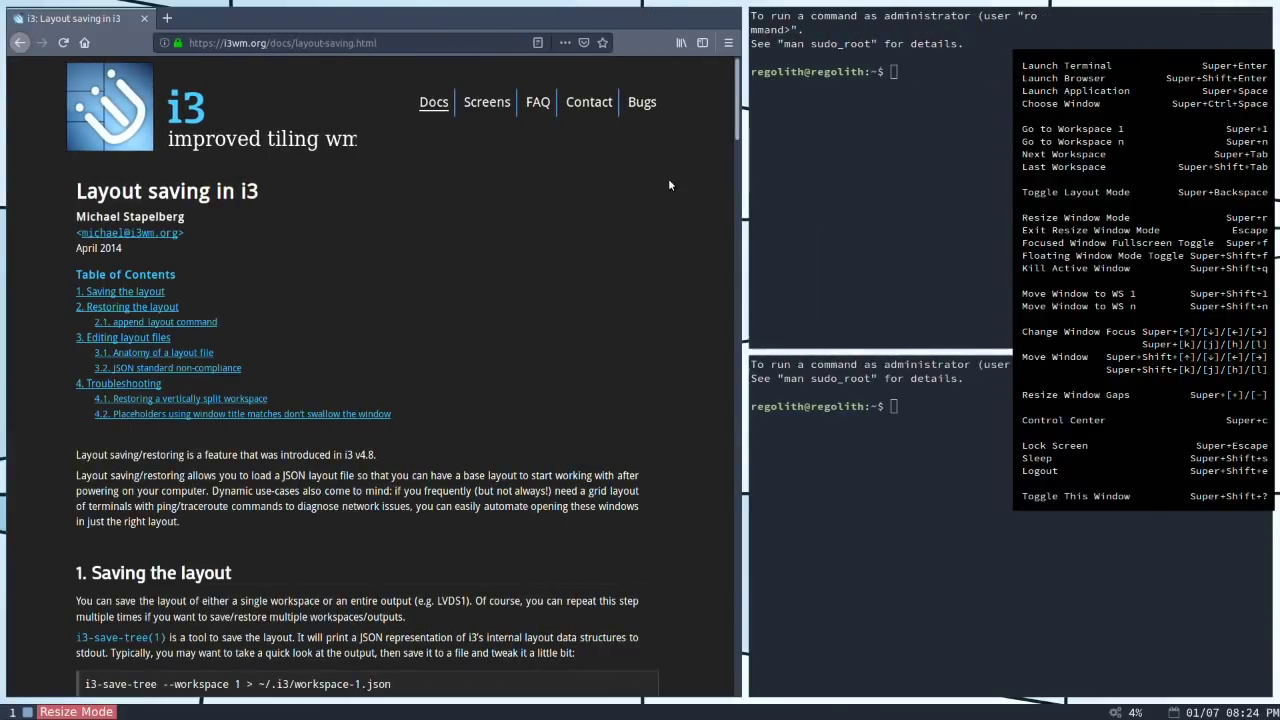
key(Escape)
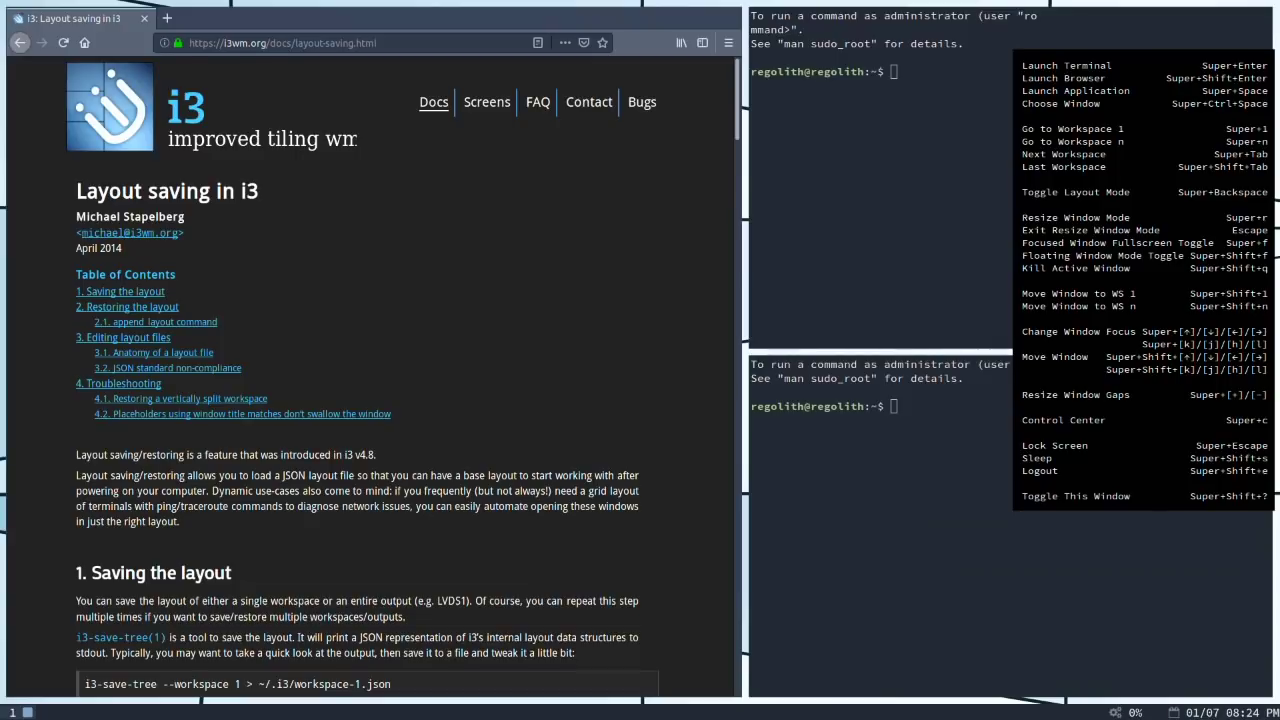
Step: Hide the keyboard shortcut overlay and run "uname -a" in the upper terminal
key(super+shift+question)
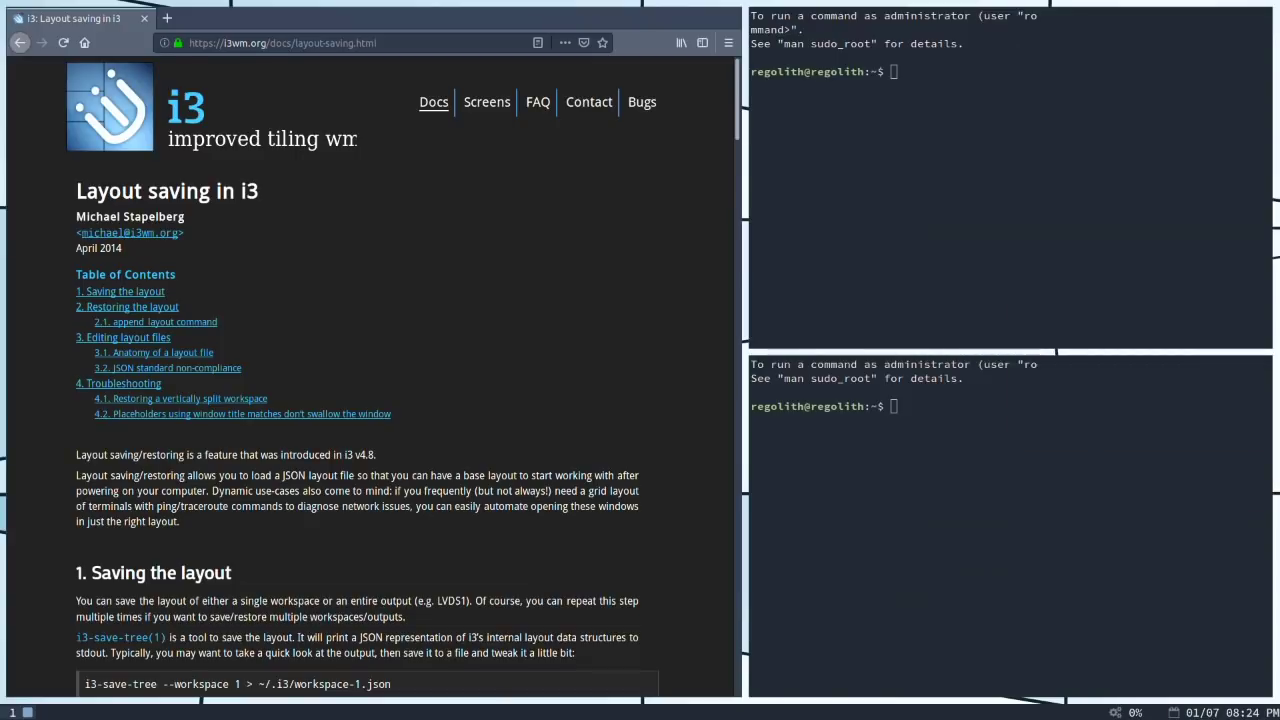
key(super+shift+question)
key(super+shift+question)
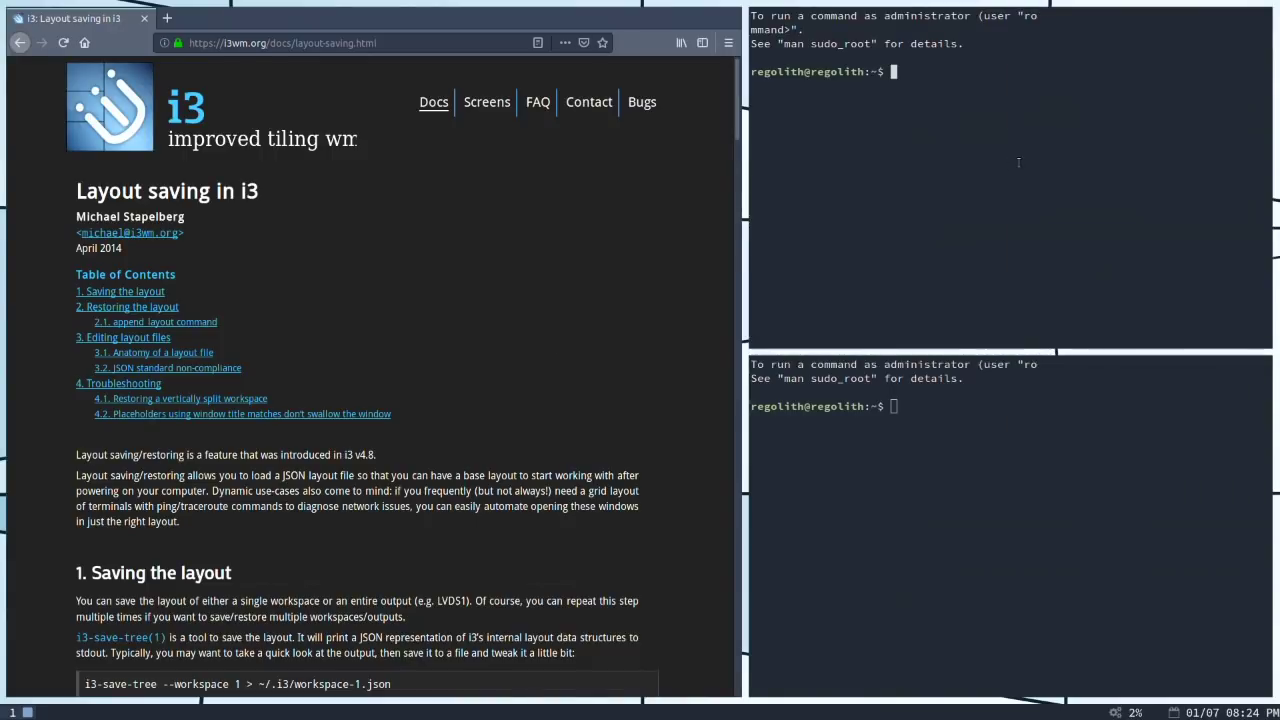
text(uname -a)
key(Return)
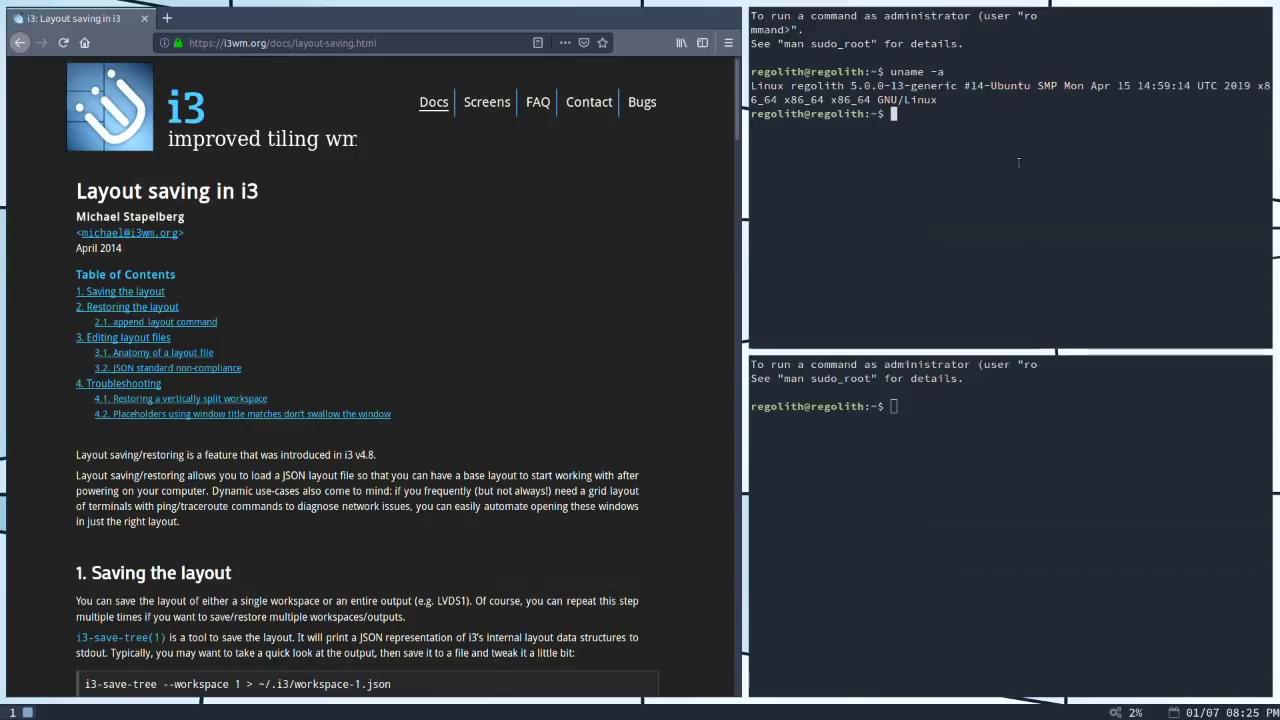
mouse_move(1037, 436)
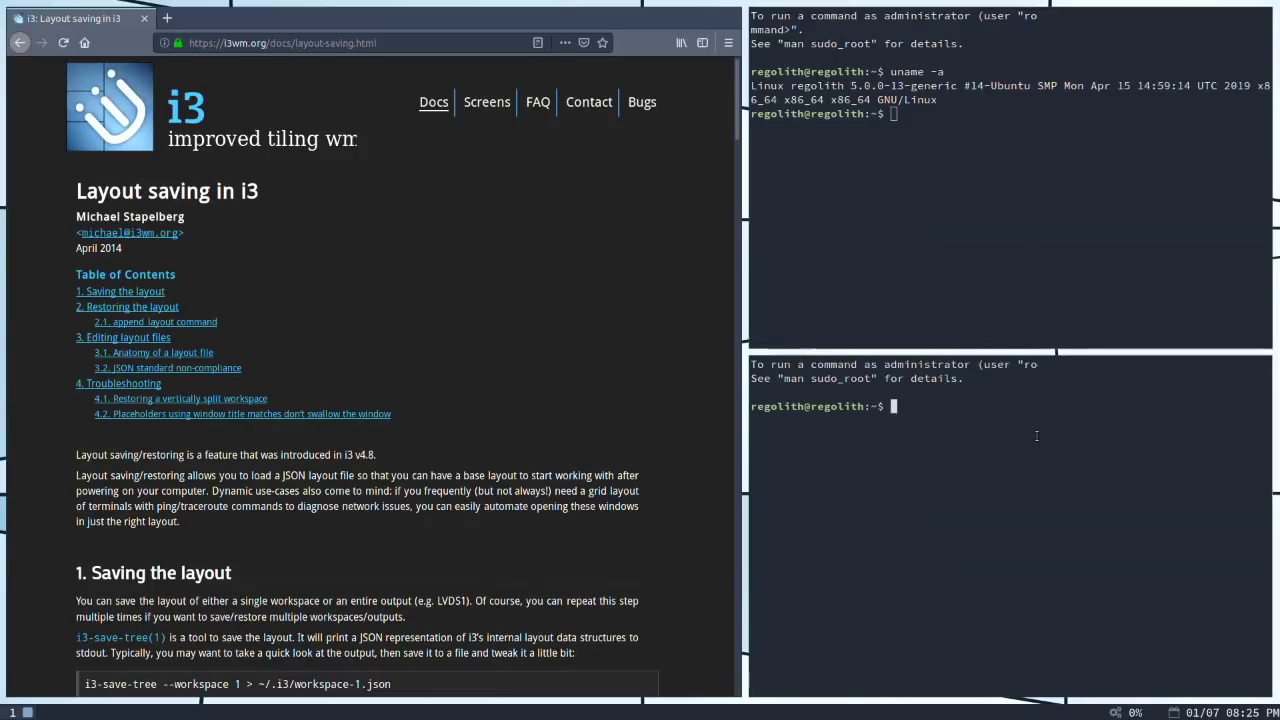
text(cat /etc/ub)
key(Tab)
text(u)
key(Tab)
key(BackSpace)
key(BackSpace)
key(BackSpace)
key(BackSpace)
key(BackSpace)
key(BackSpace)
key(BackSpace)
key(BackSpace)
key(BackSpace)
key(BackSpace)
key(BackSpace)
key(BackSpace)
key(BackSpace)
key(BackSpace)
key(BackSpace)
key(BackSpace)
key(BackSpace)
key(BackSpace)
key(BackSpace)
key(BackSpace)
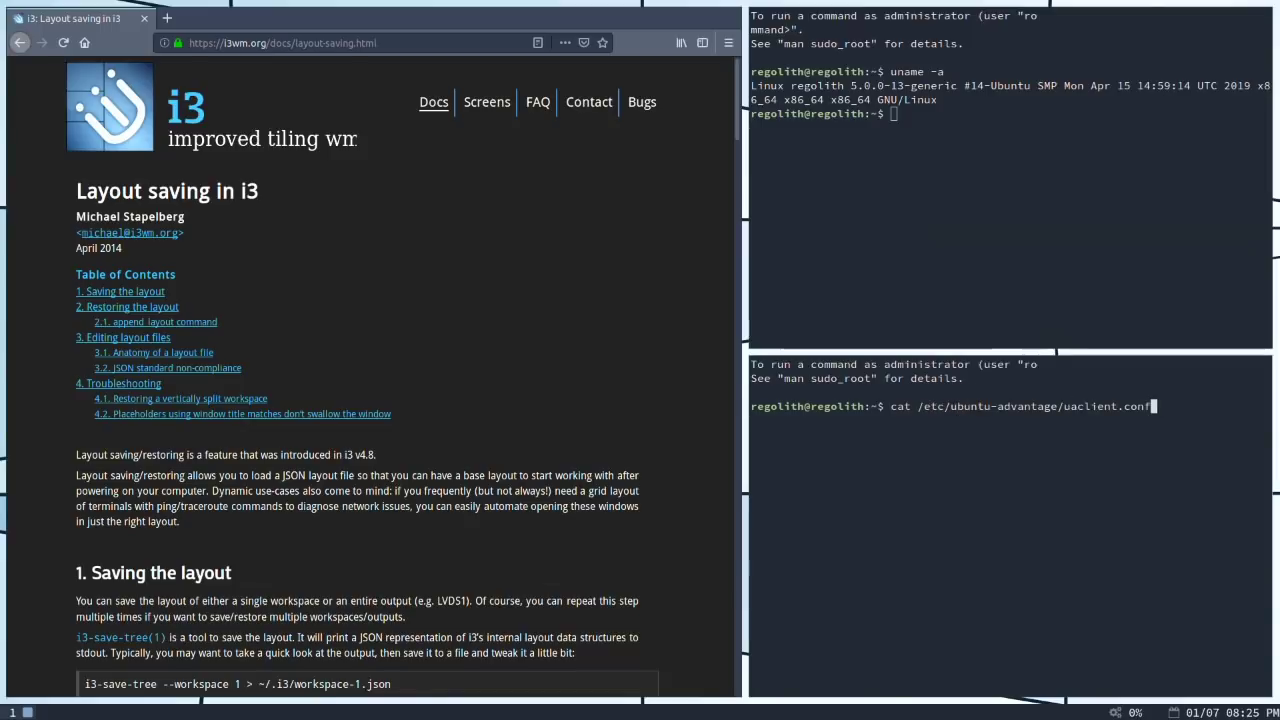
text(de)
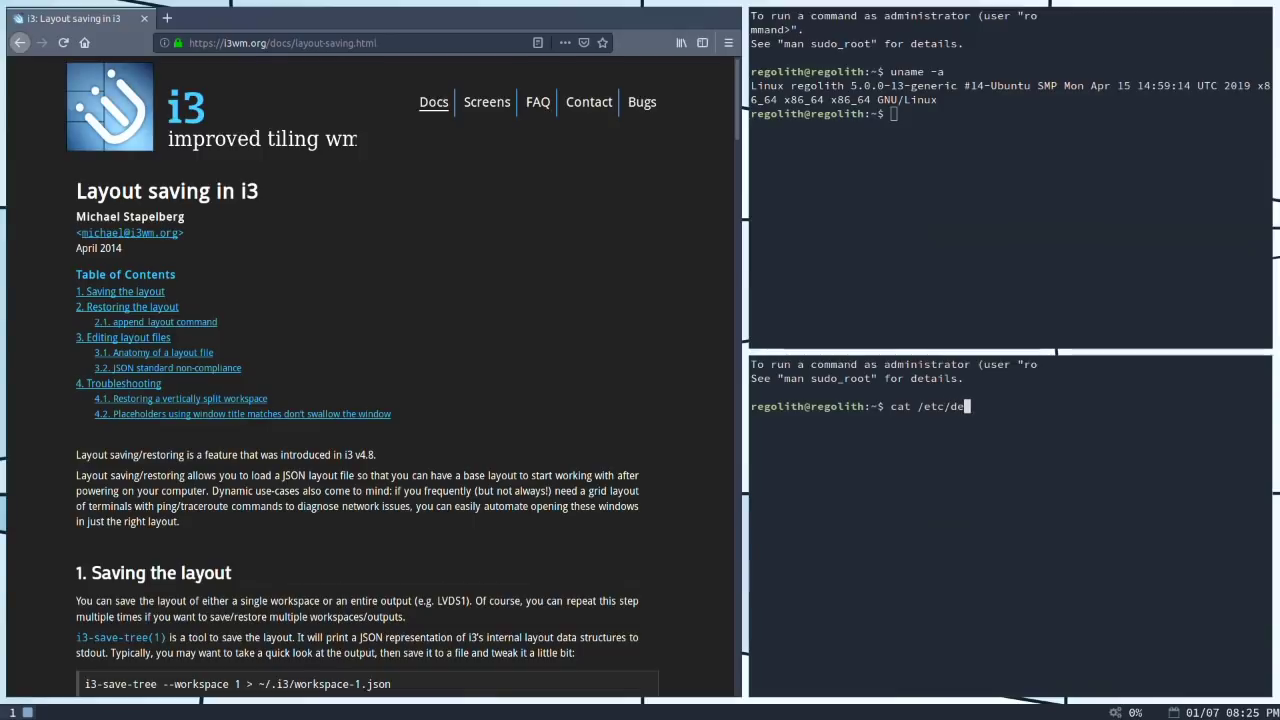
key(BackSpace)
key(BackSpace)
key(BackSpace)
key(BackSpace)
key(BackSpace)
key(BackSpace)
key(BackSpace)
key(BackSpace)
key(BackSpace)
key(BackSpace)
key(BackSpace)
key(BackSpace)
key(BackSpace)
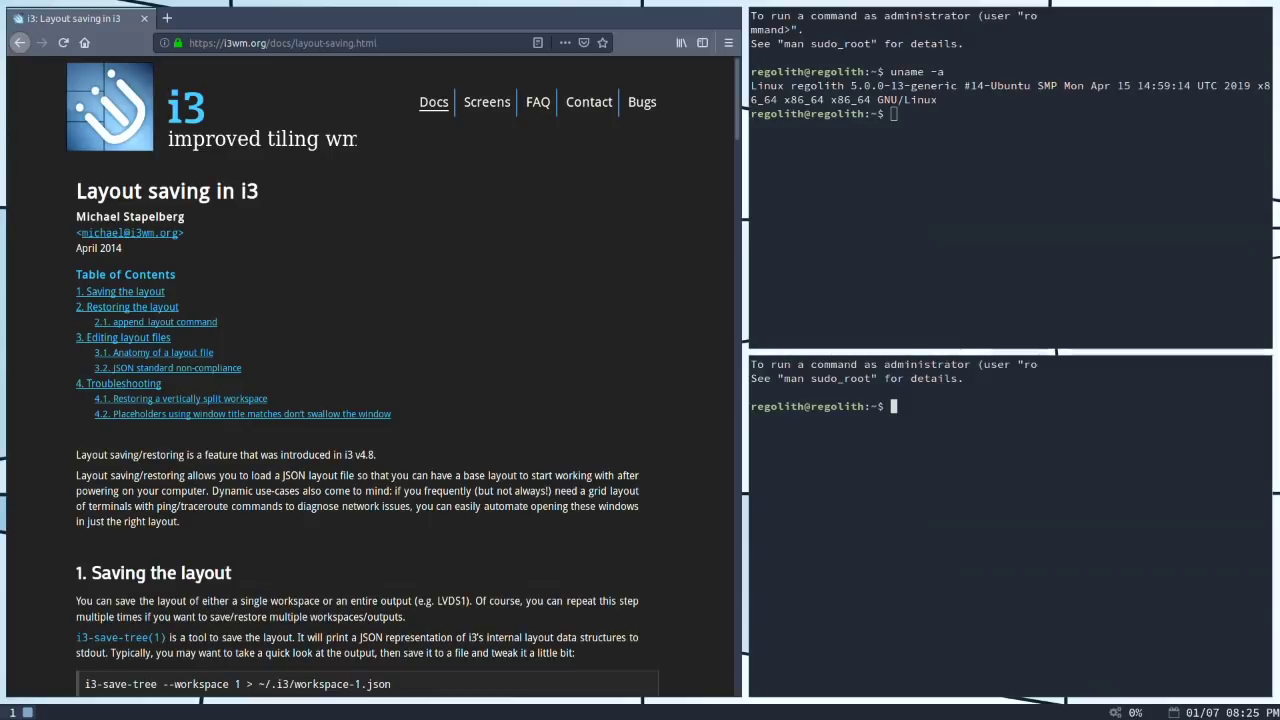
Step: In the lower terminal, list the contents of the /etc directory and display its os-release file with cat
text(cd /etc)
key(Return)
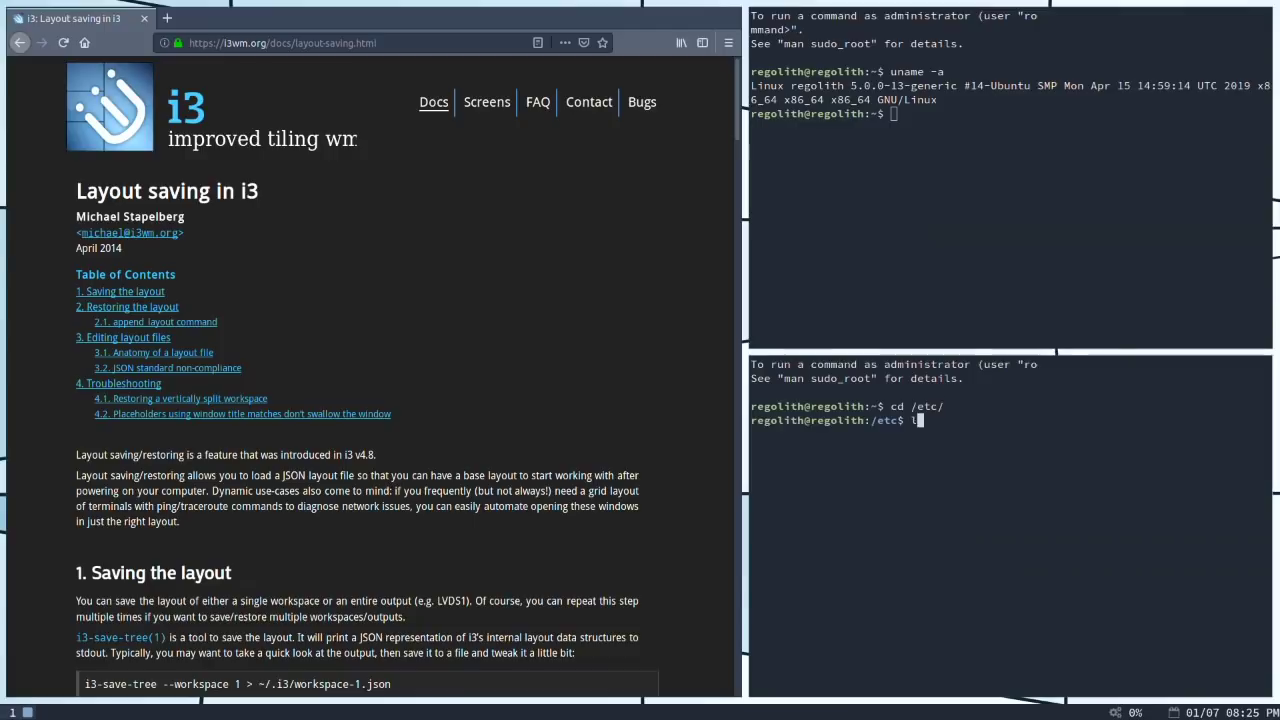
text(ls)
key(Return)
text(cat os-release)
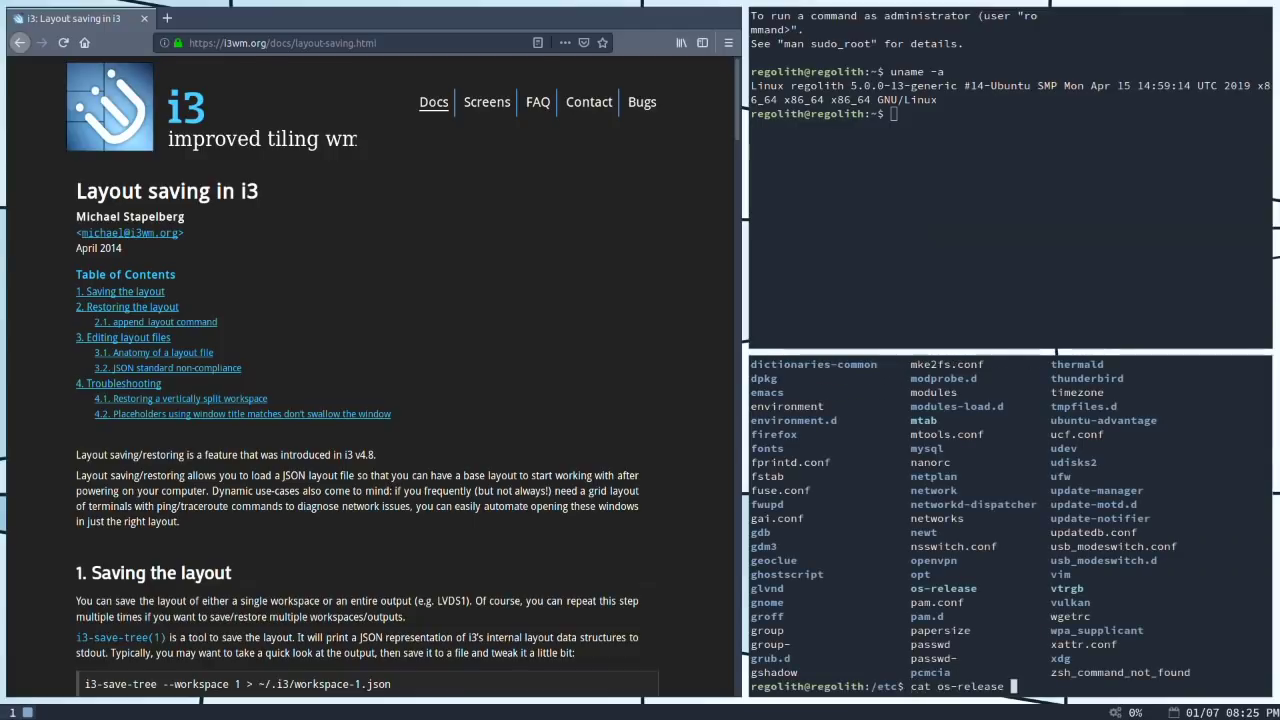
key(Return)
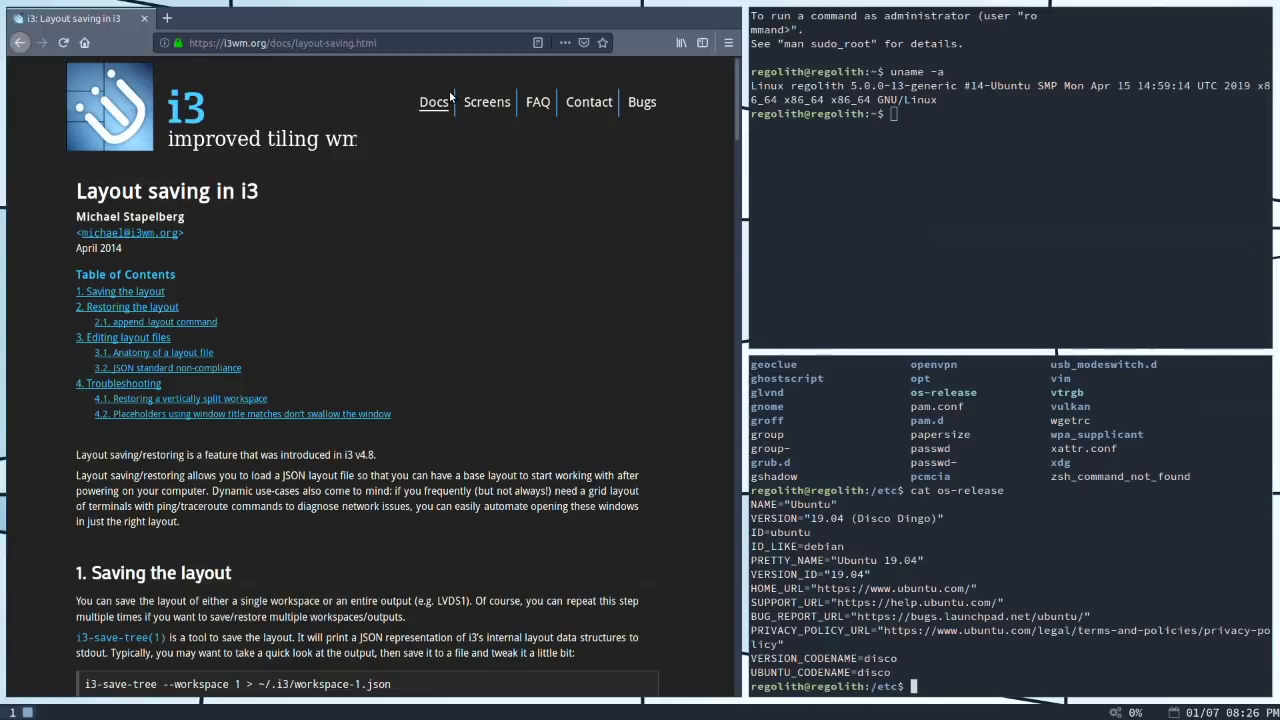
Step: Open the Settings control center beside the lower terminal and focus it with the shortcut overlay hidden
key(super+shift+question)
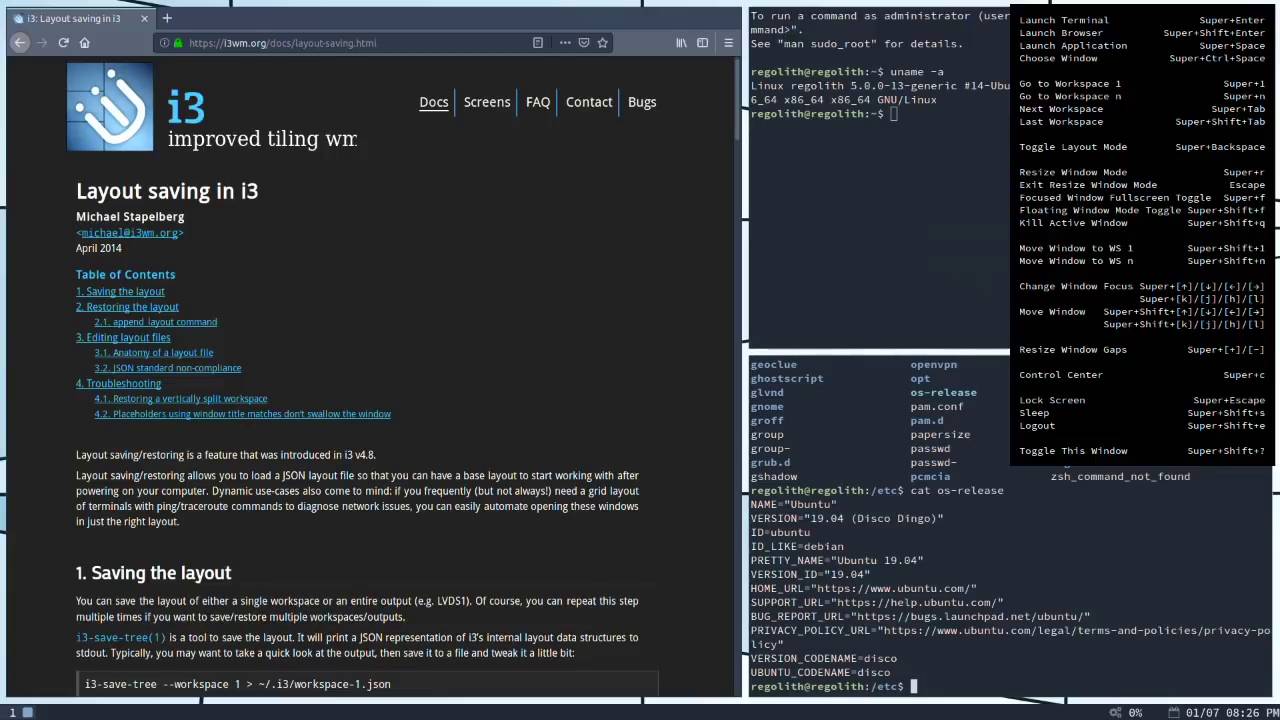
key(super+c)
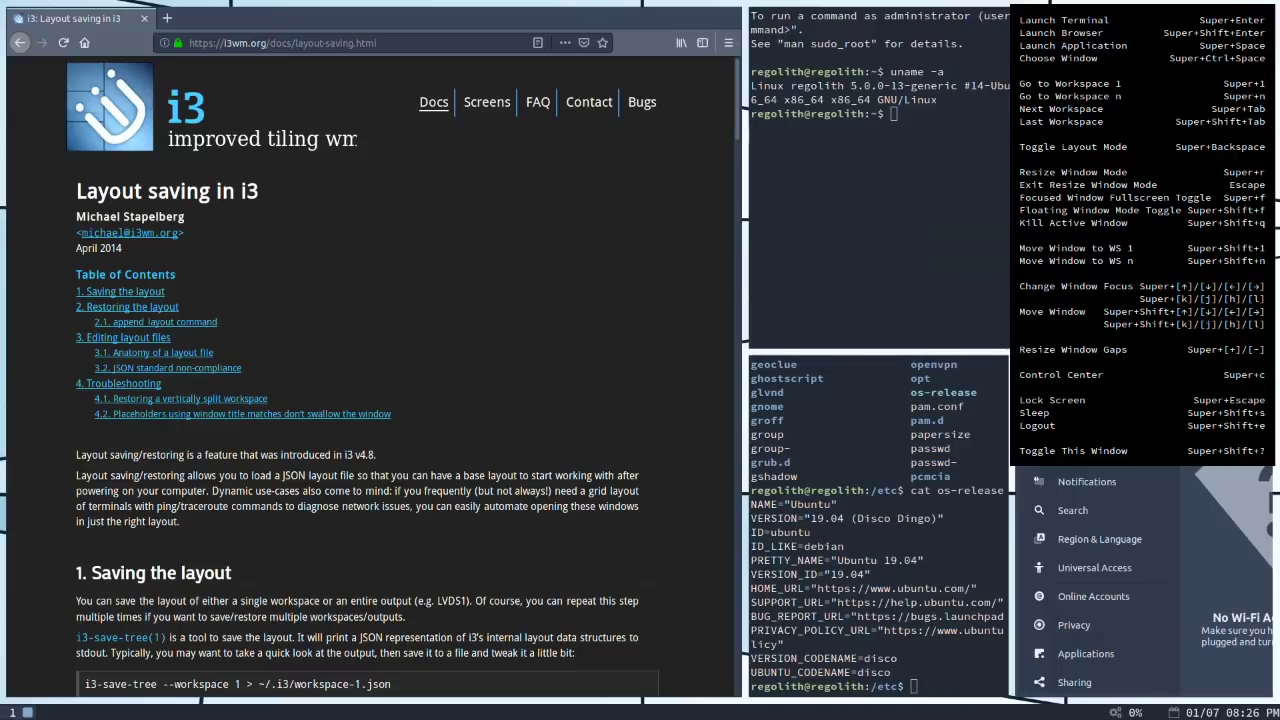
click(914, 217)
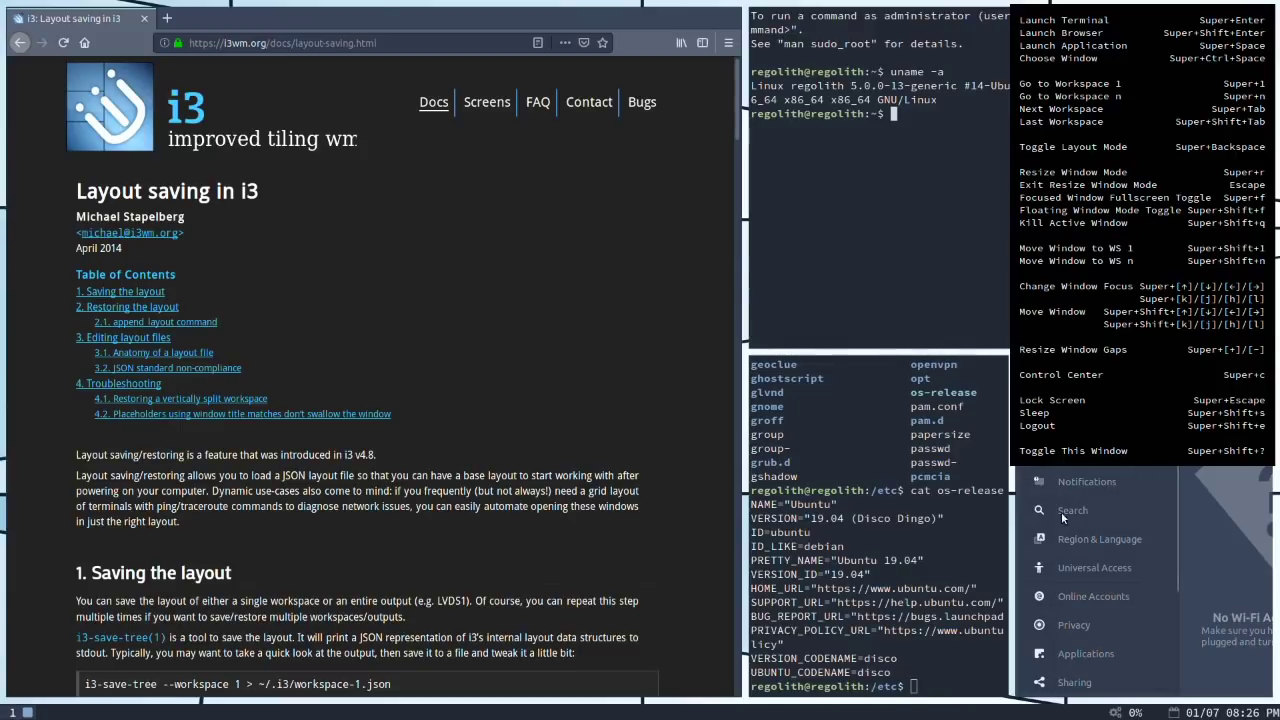
click(912, 504)
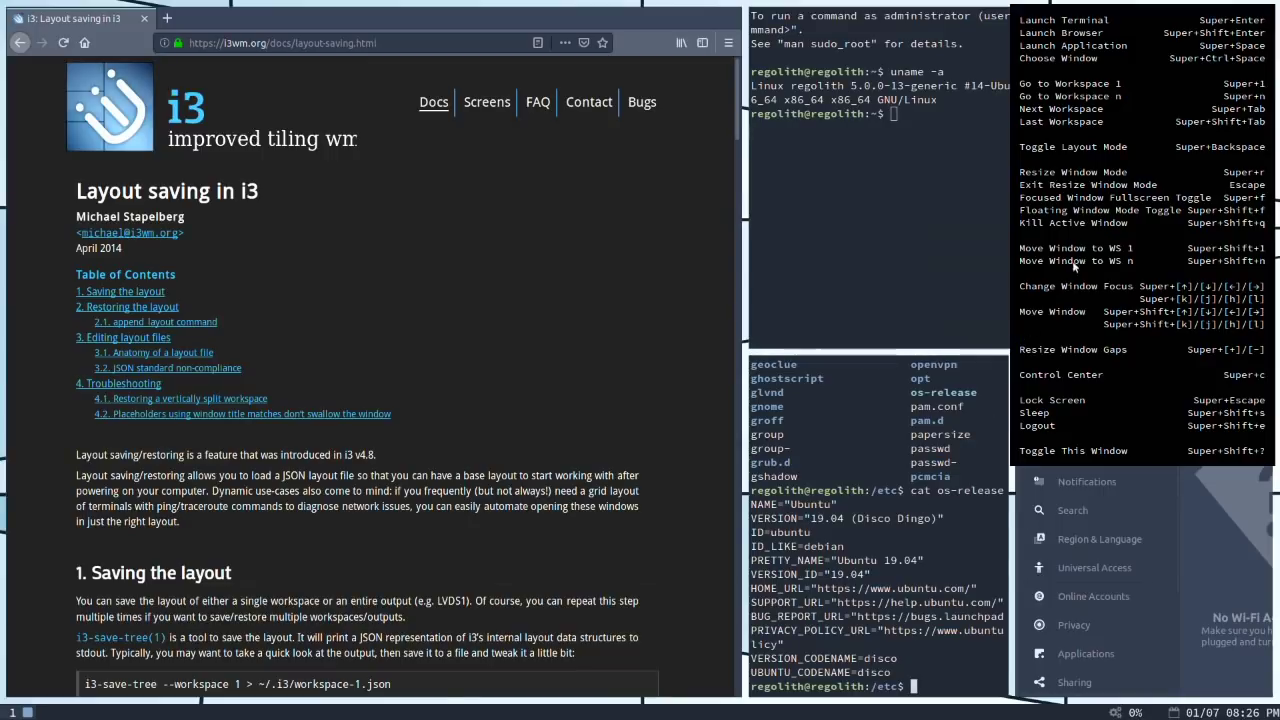
key(super+shift+question)
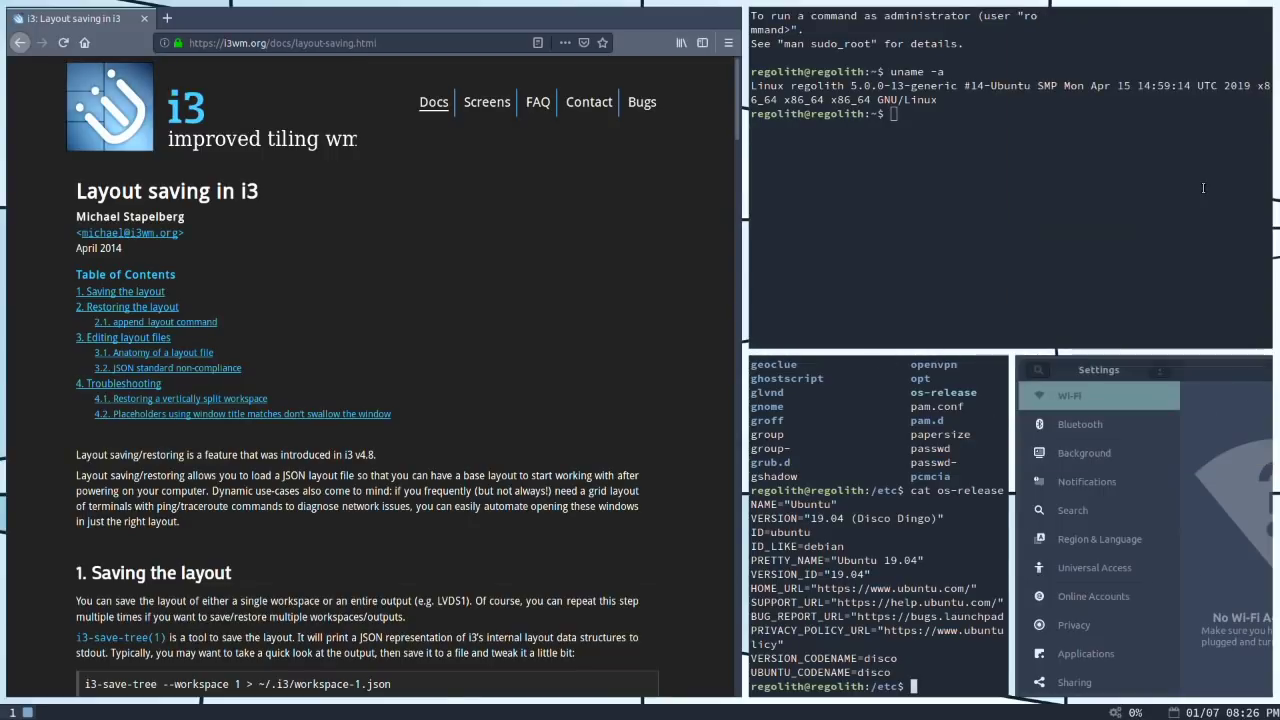
click(1240, 388)
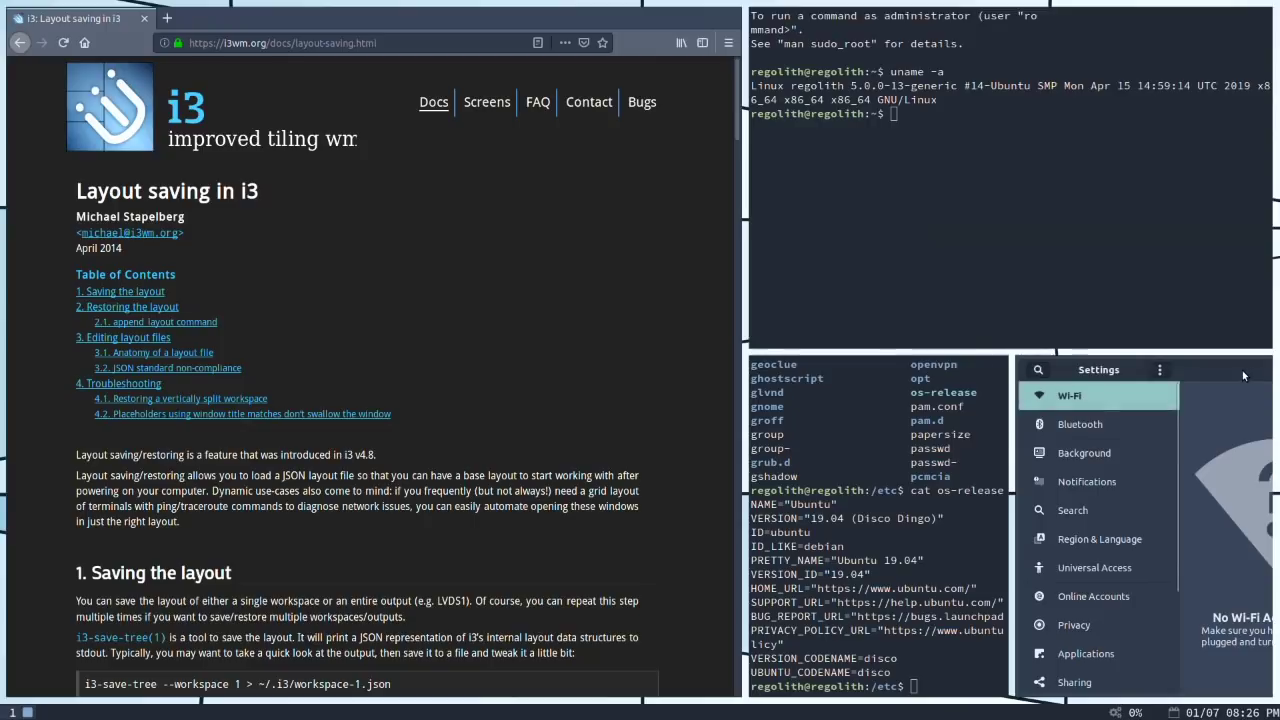
Step: Open and dismiss the Settings window's options menu, and show and hide the keyboard shortcut overlay
click(1160, 370)
click(1160, 370)
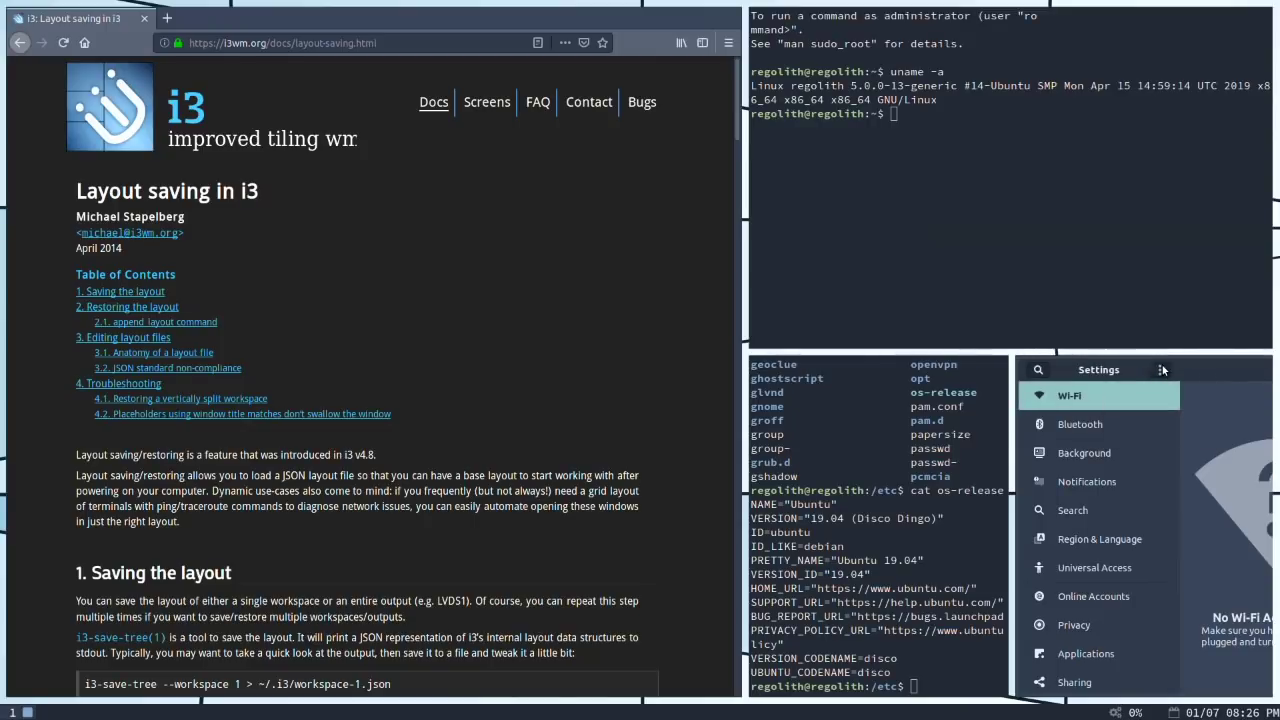
key(super+shift+question)
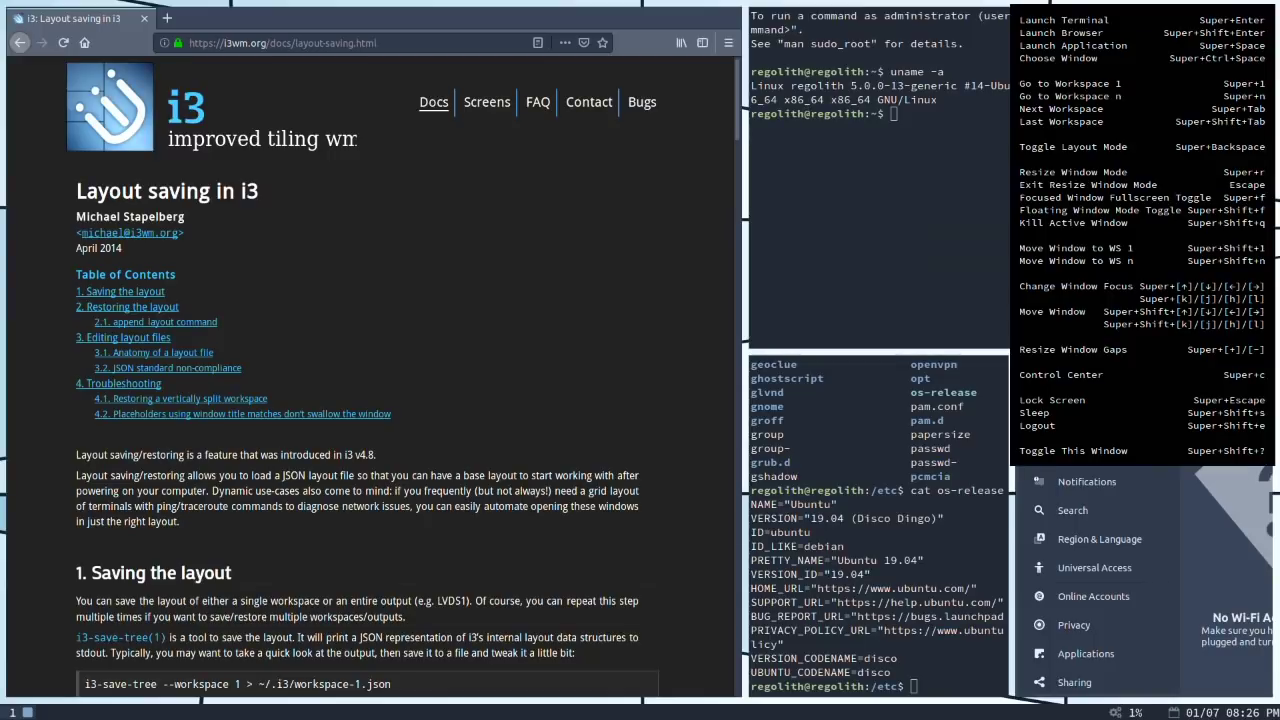
key(super+shift+question)
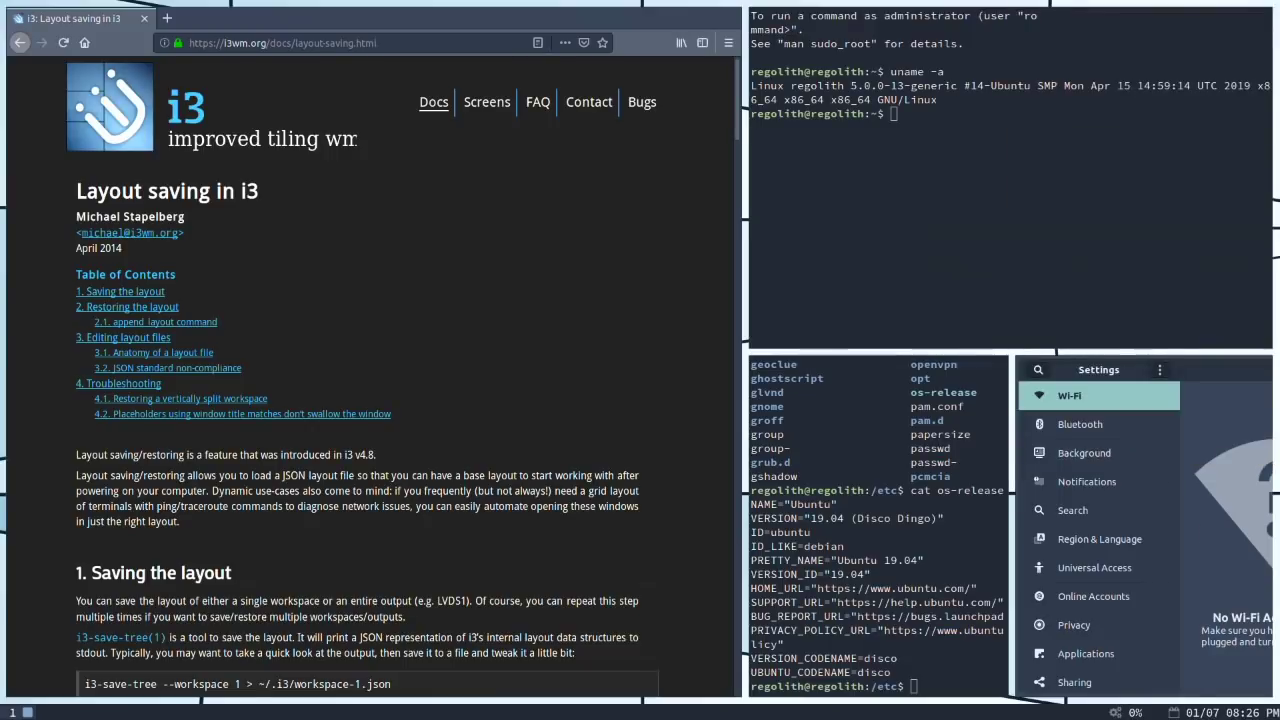
Step: Select the Settings window in the window switcher and kill it
key(super+ctrl+space)
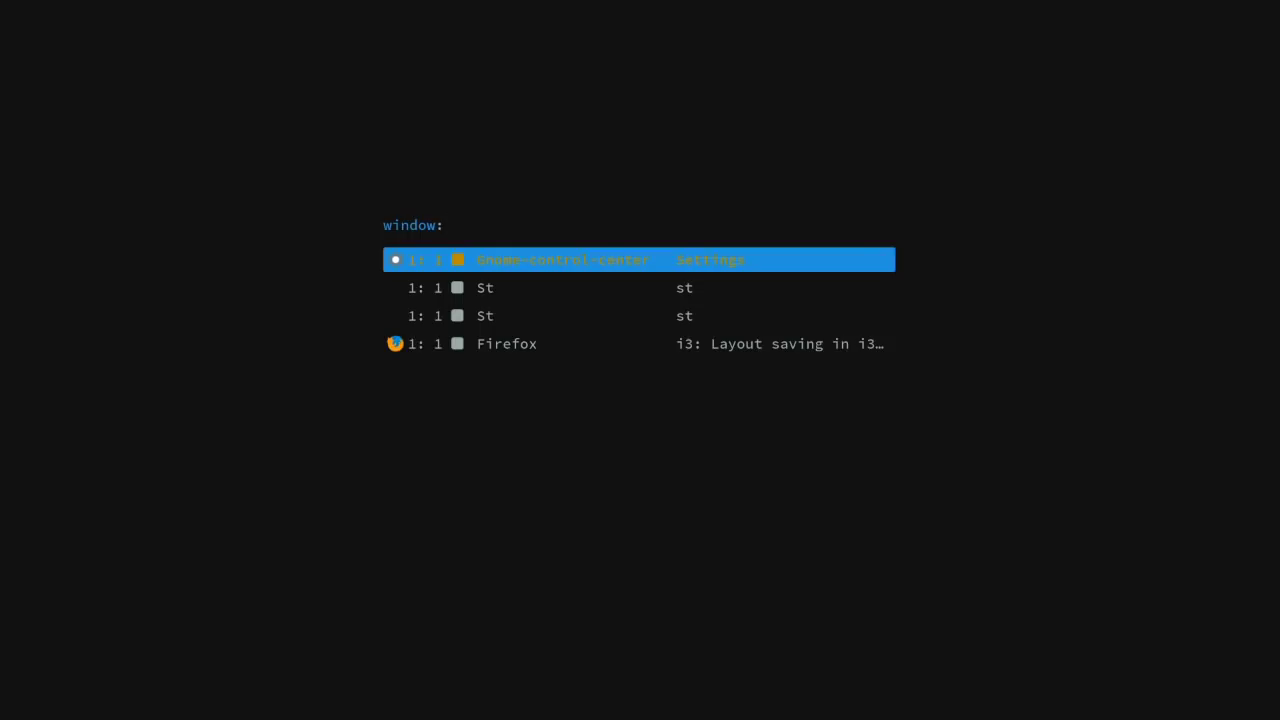
key(Escape)
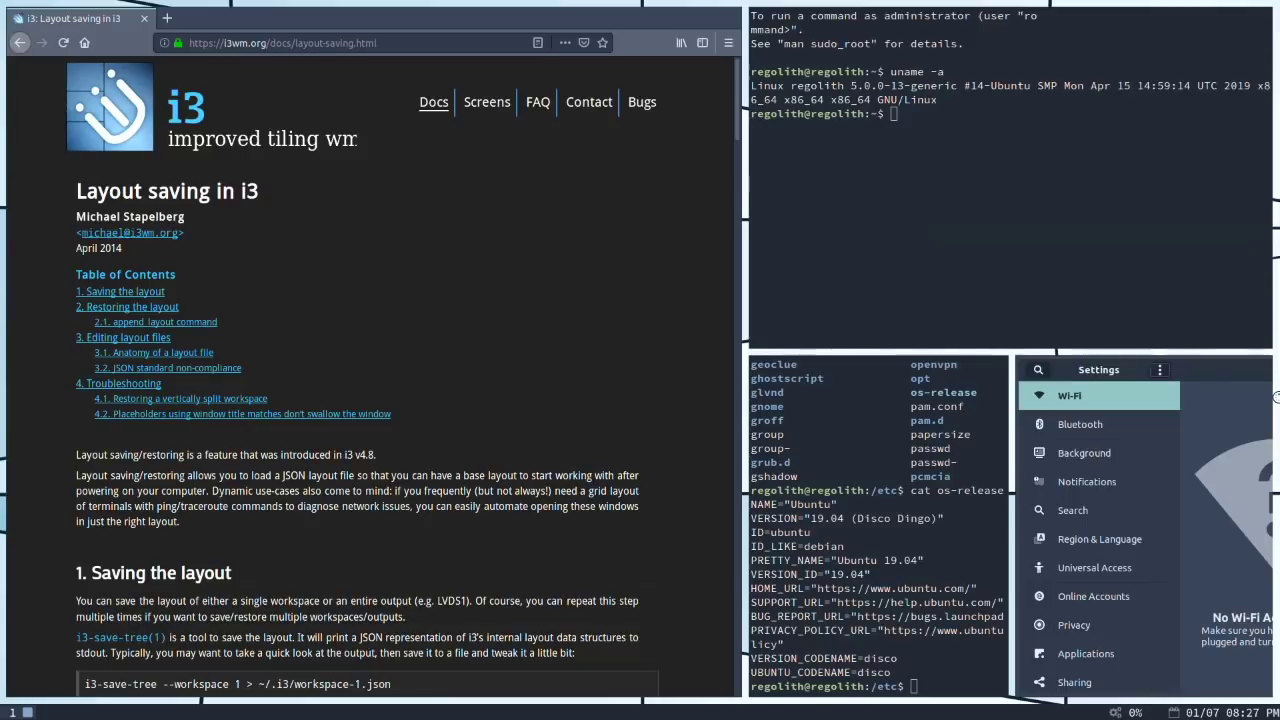
key(super+ctrl+space)
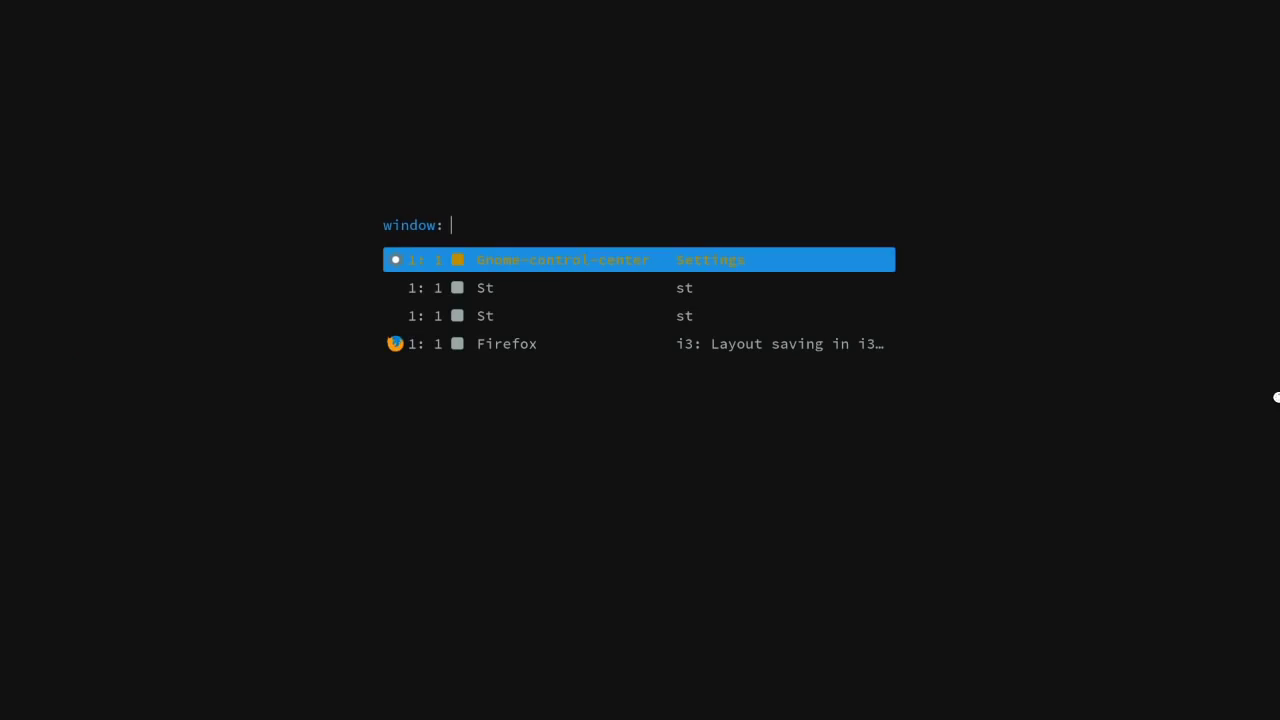
key(Down)
key(Down)
key(Down)
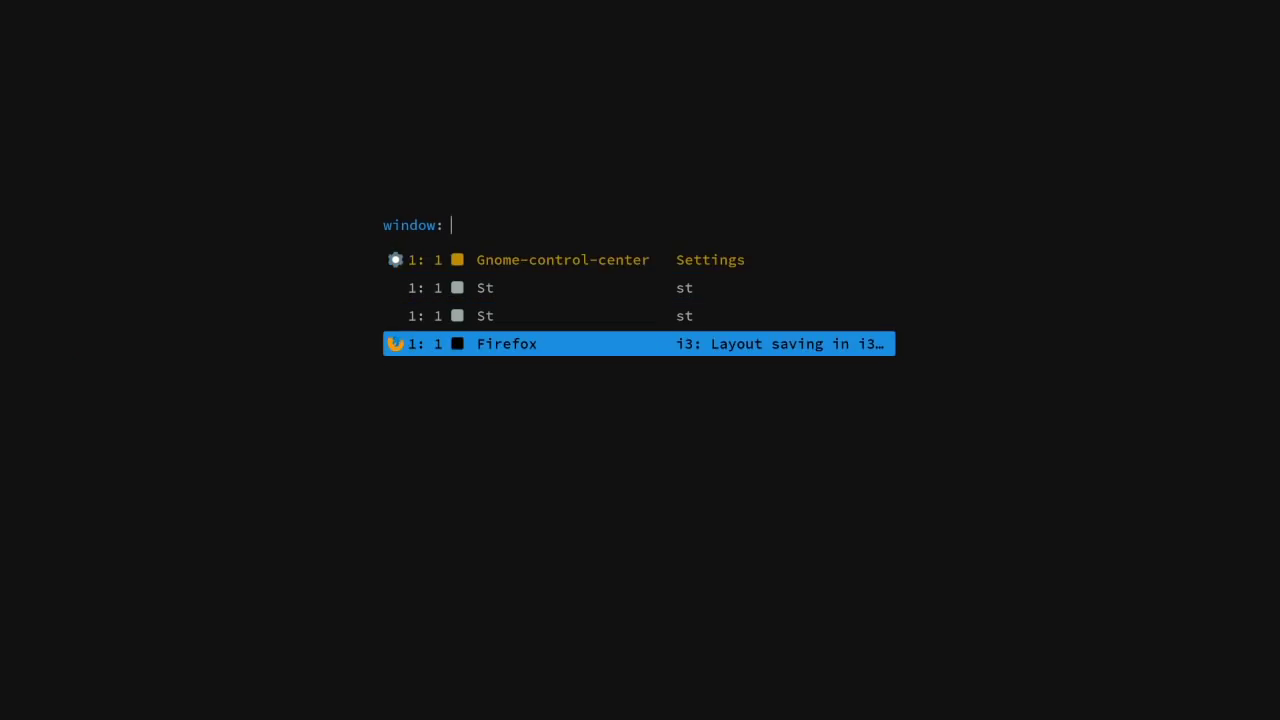
key(Up)
key(Up)
key(Up)
key(Return)
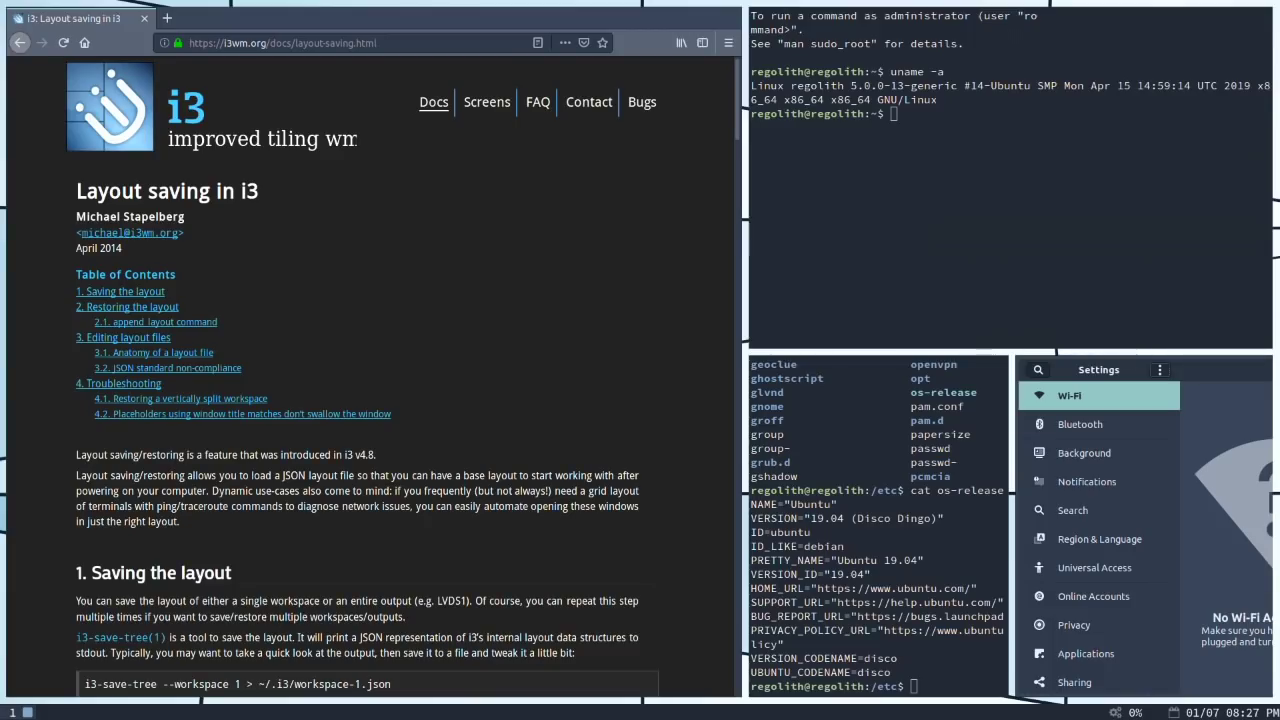
key(super+shift+q)
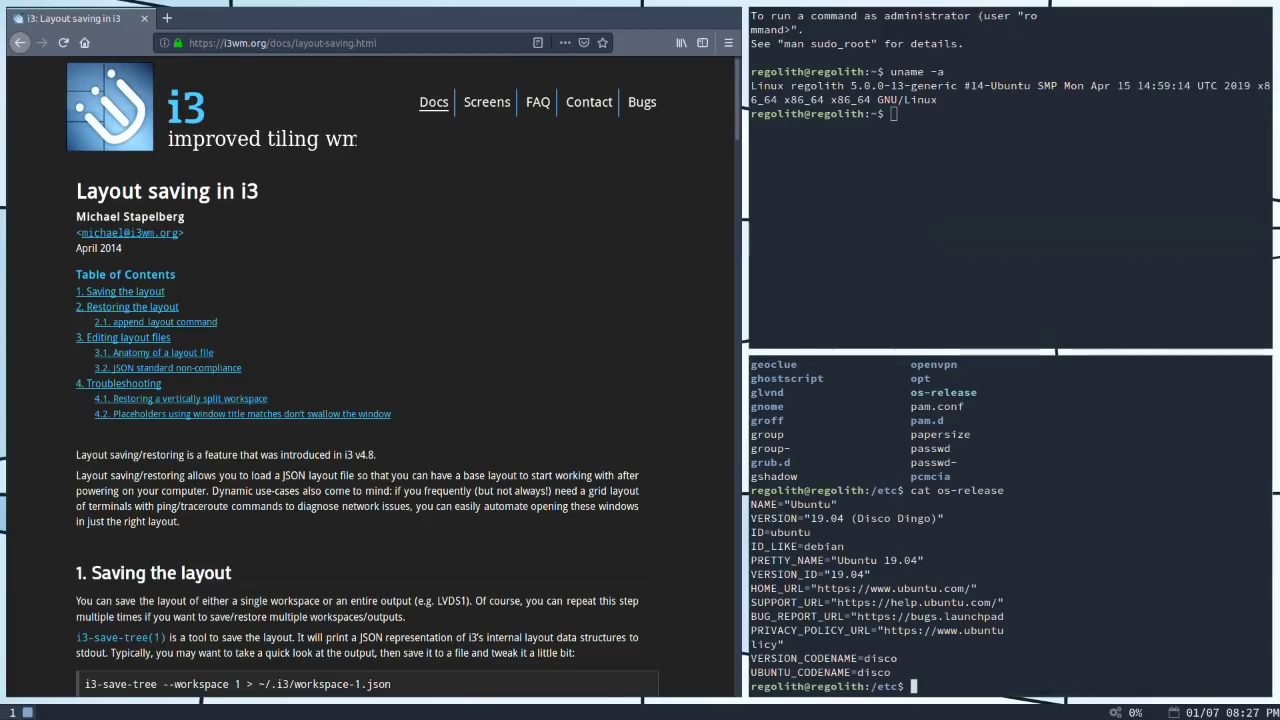
Step: Launch Image Viewer from the application launcher and kill its window
key(super+space)
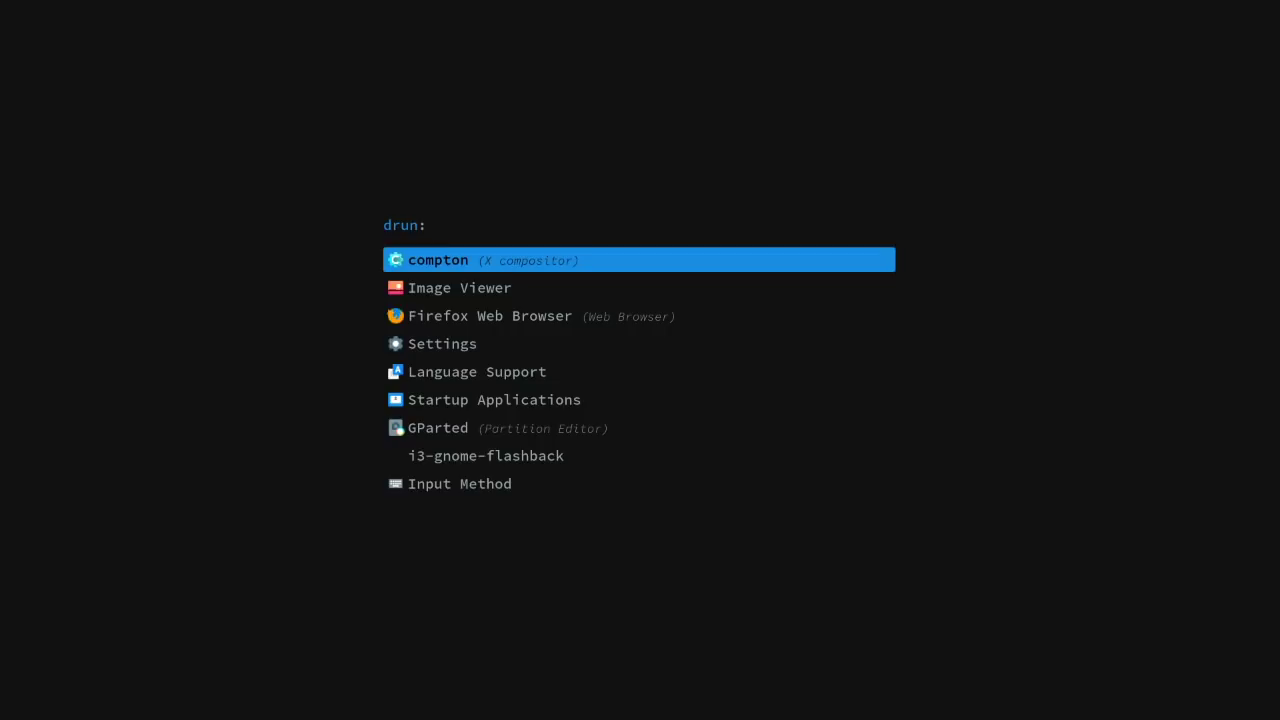
key(Down)
key(Down)
key(Down)
key(Up)
key(Up)
key(Return)
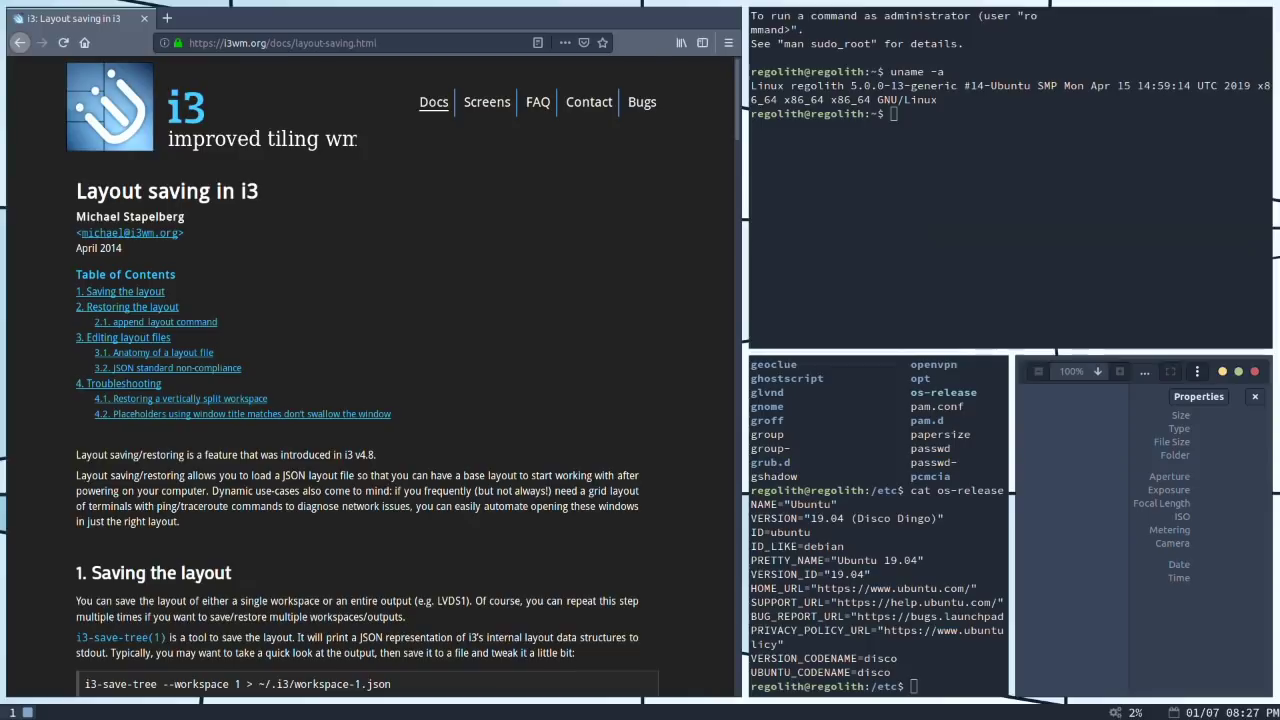
key(super+shift+q)
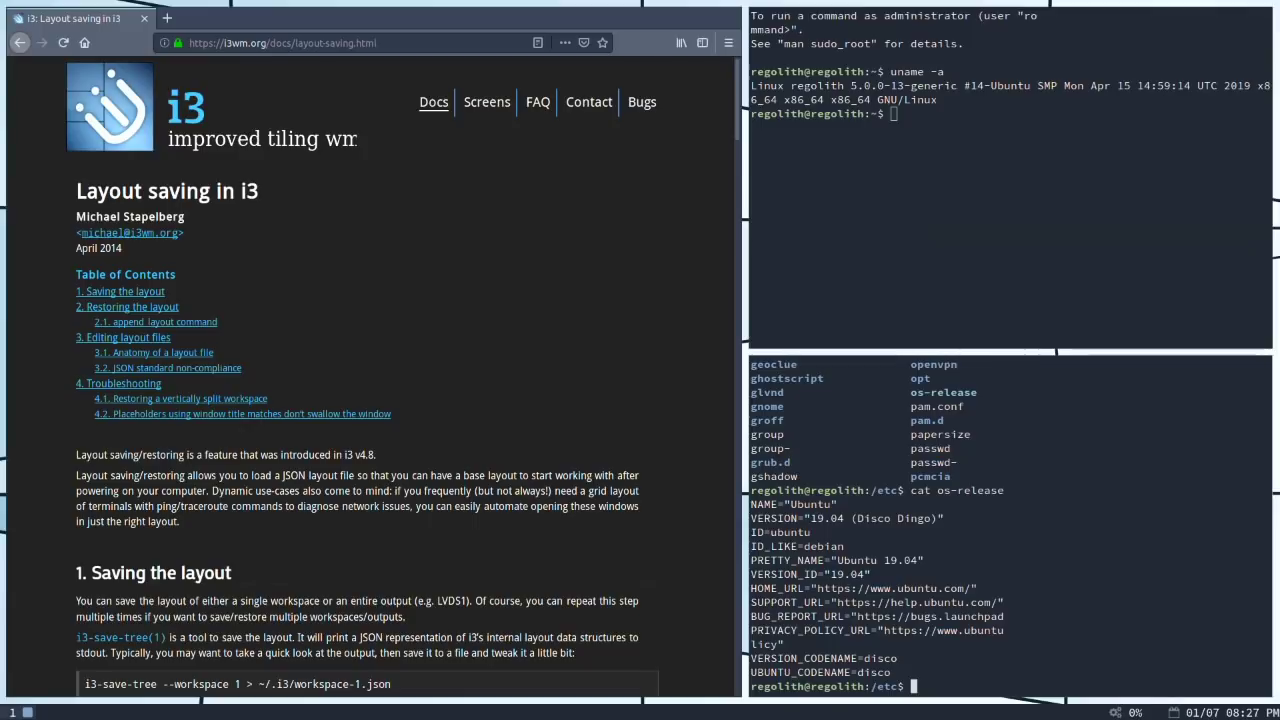
Step: Show the keyboard shortcut overlay and switch from workspace 1 to empty workspaces and back
key(super+shift+question)
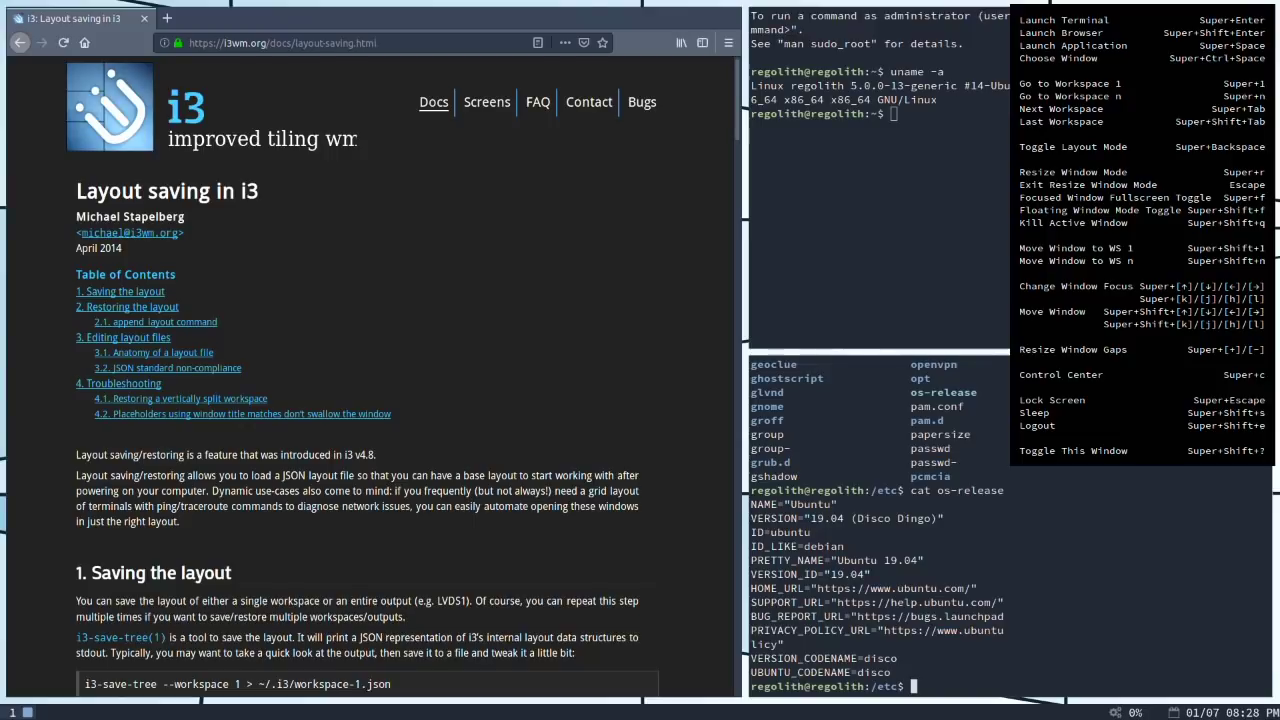
key(super+2)
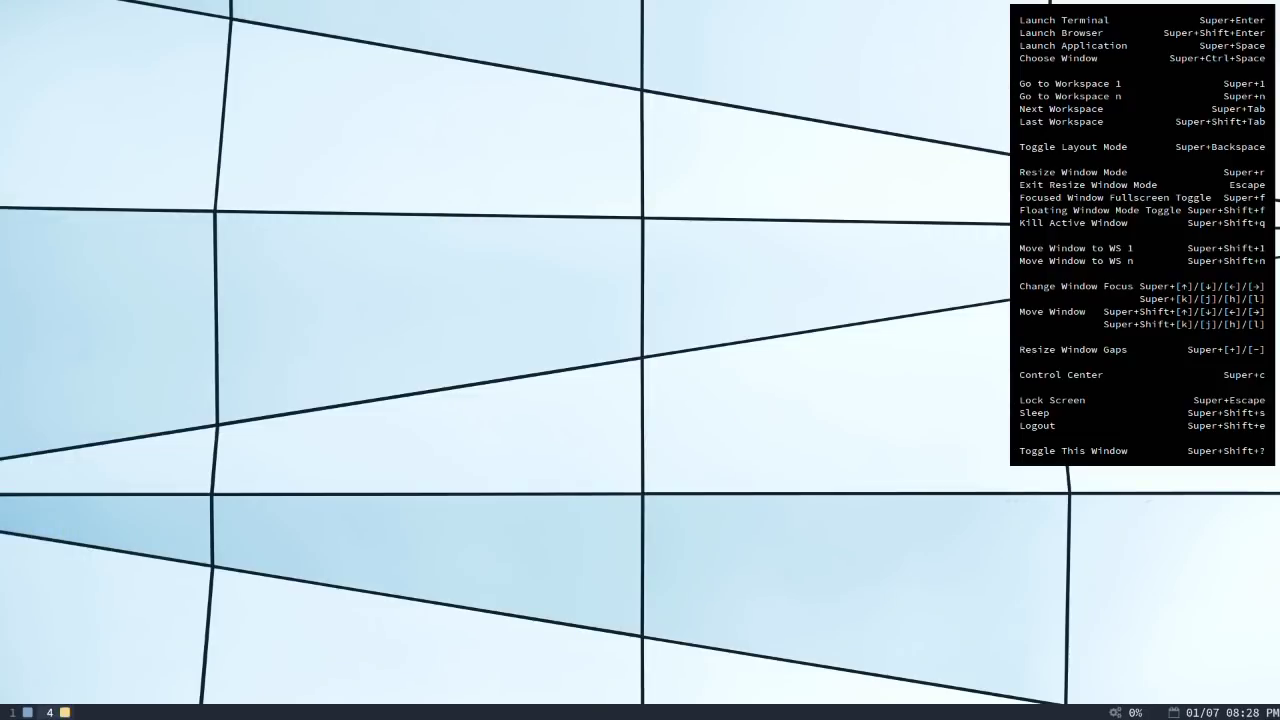
key(super+1)
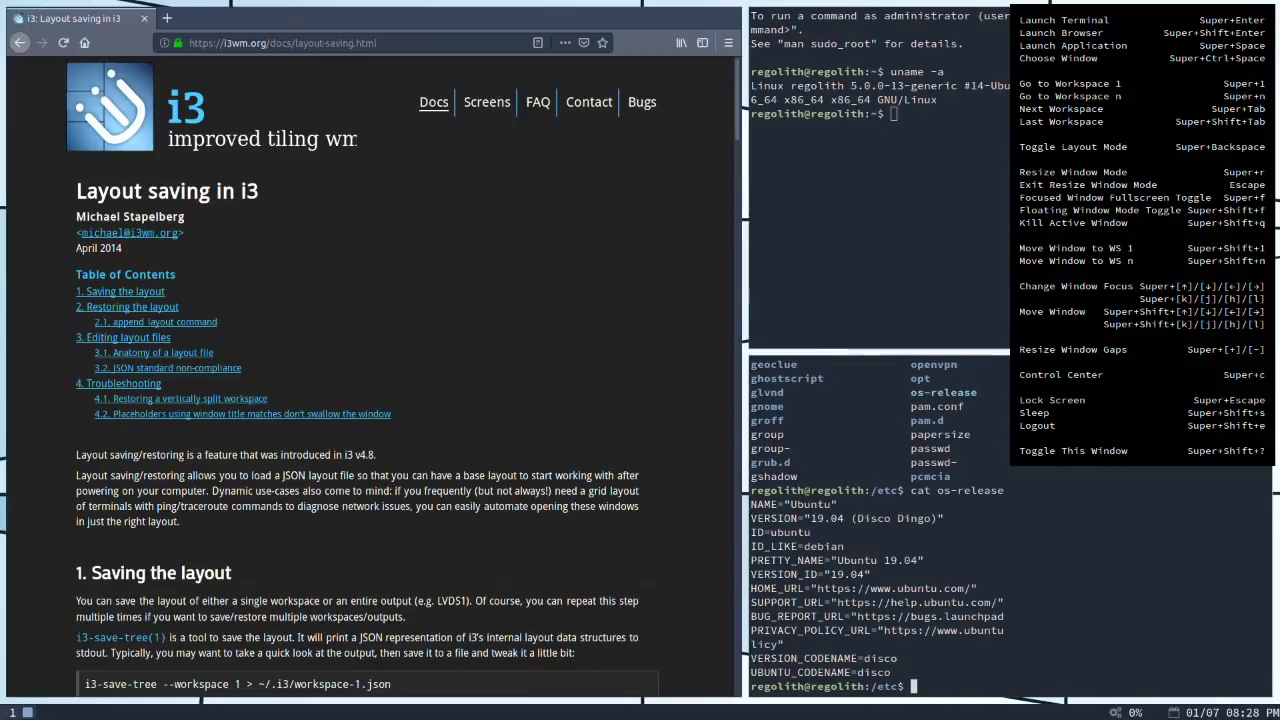
key(super+2)
key(super+1)
Step: Move the lower terminal to workspace 2, check it there, and return to workspace 1 with the shortcut overlay hidden
key(super+shift+2)
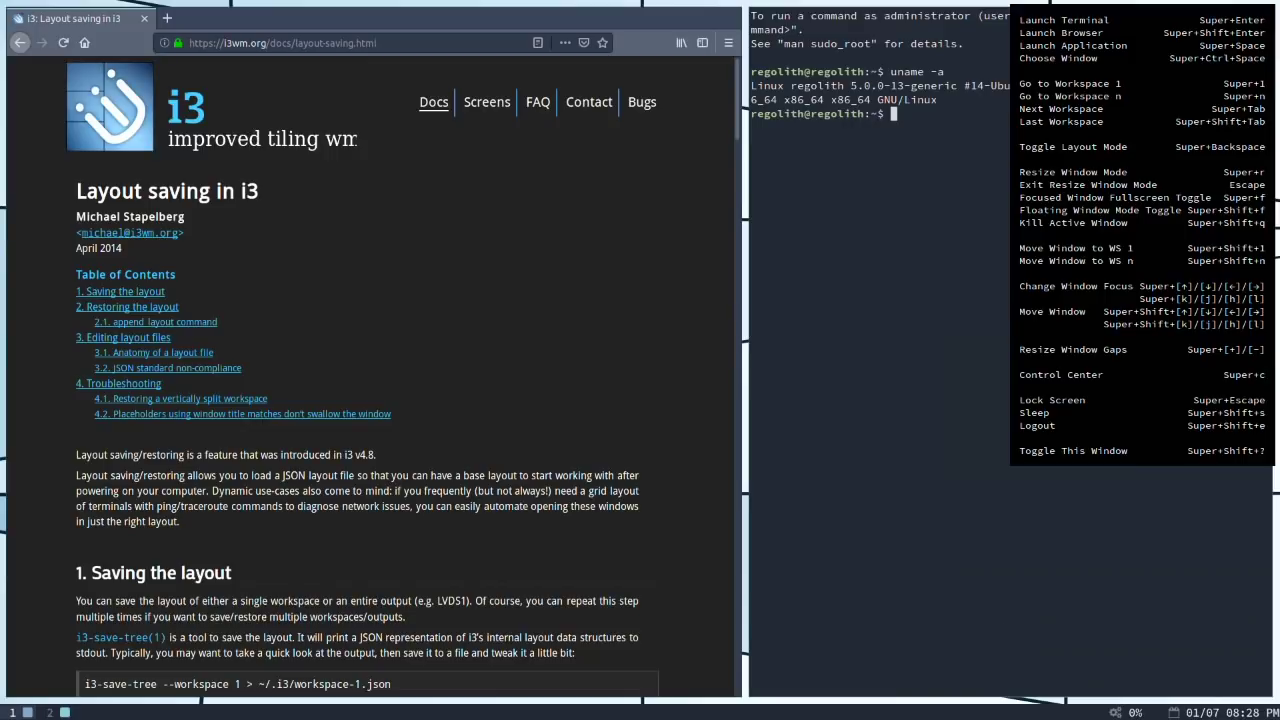
key(super+2)
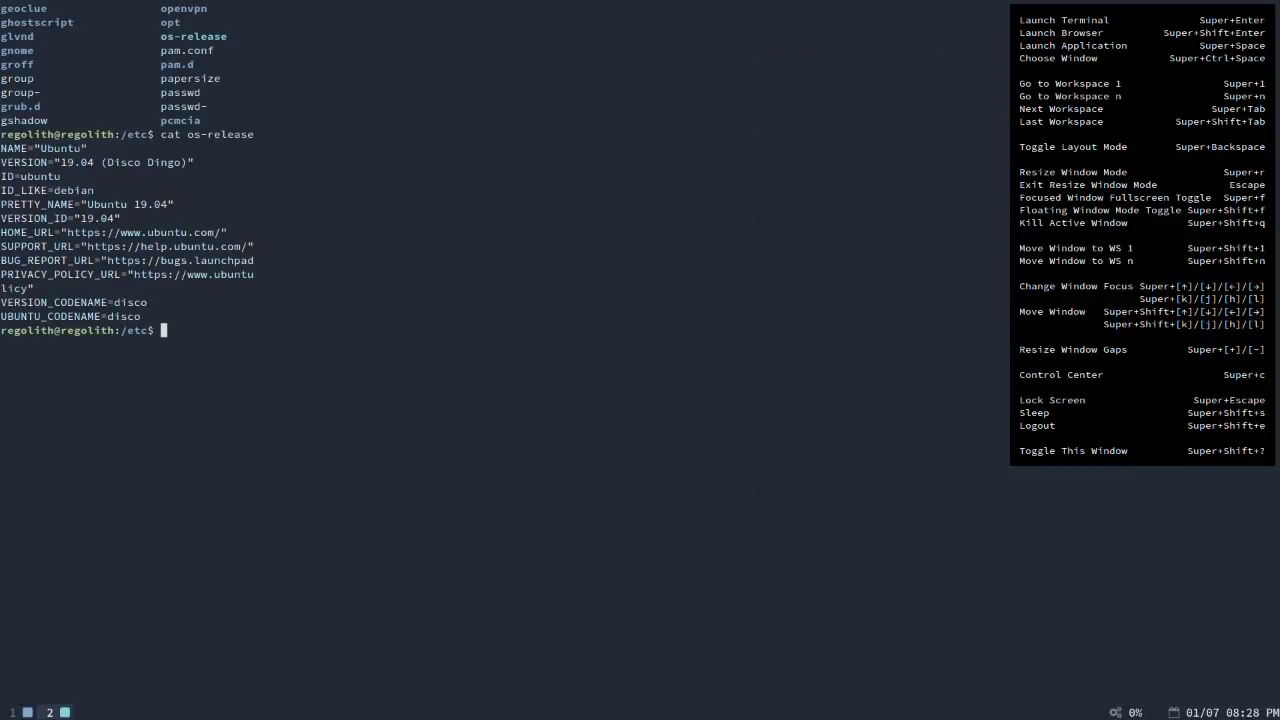
key(super+1)
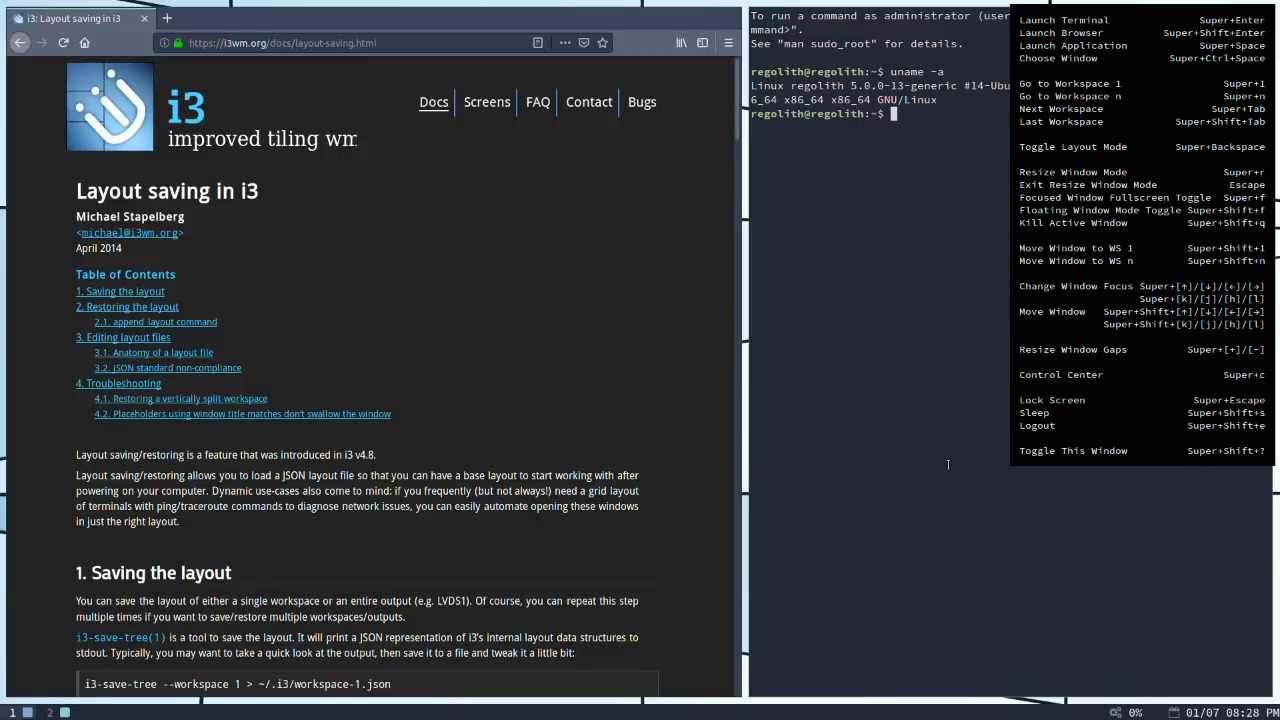
key(super+shift+question)
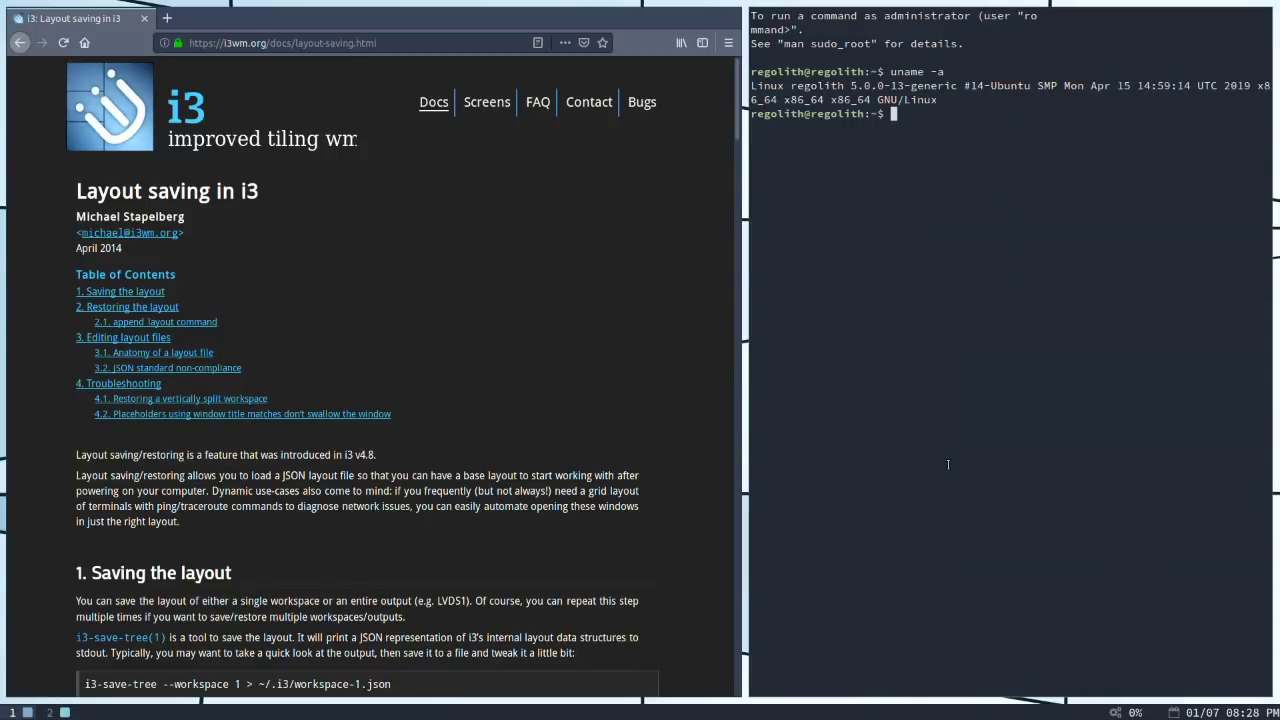
Step: In the remaining terminal, list the home directory, and change into .config/ and list its contents
text(ls)
key(Return)
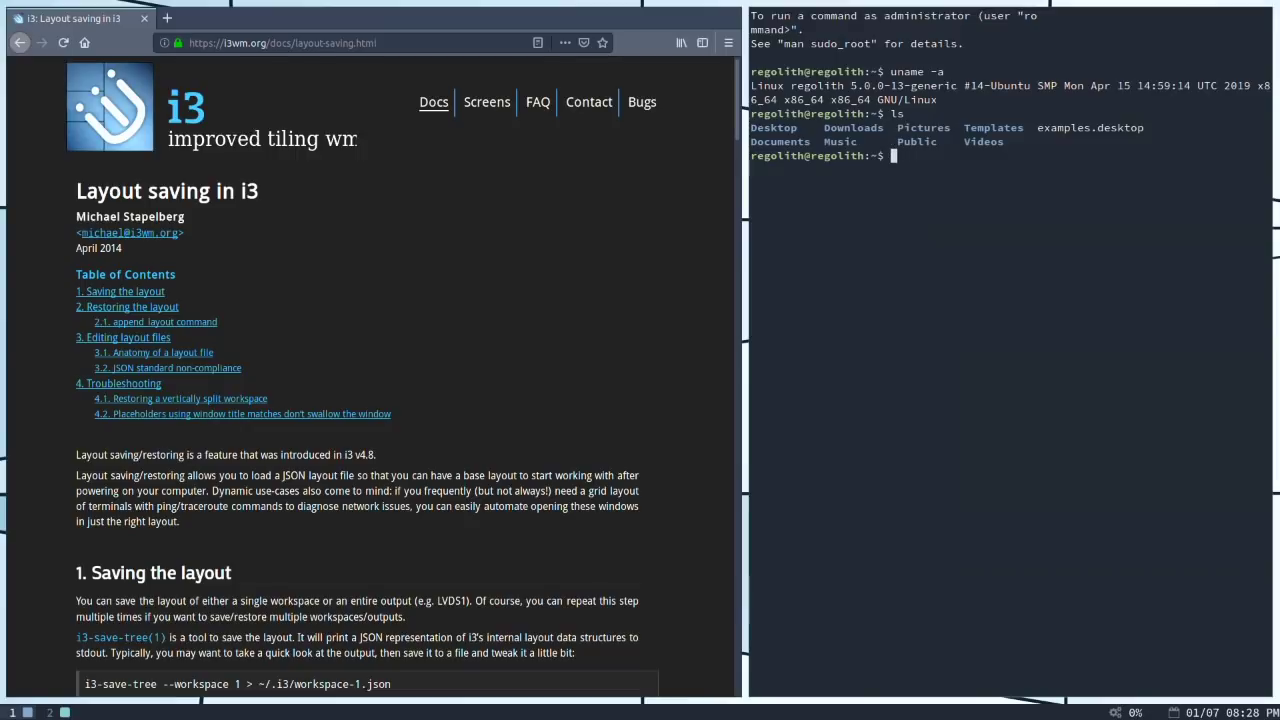
text(cd .config/)
key(Return)
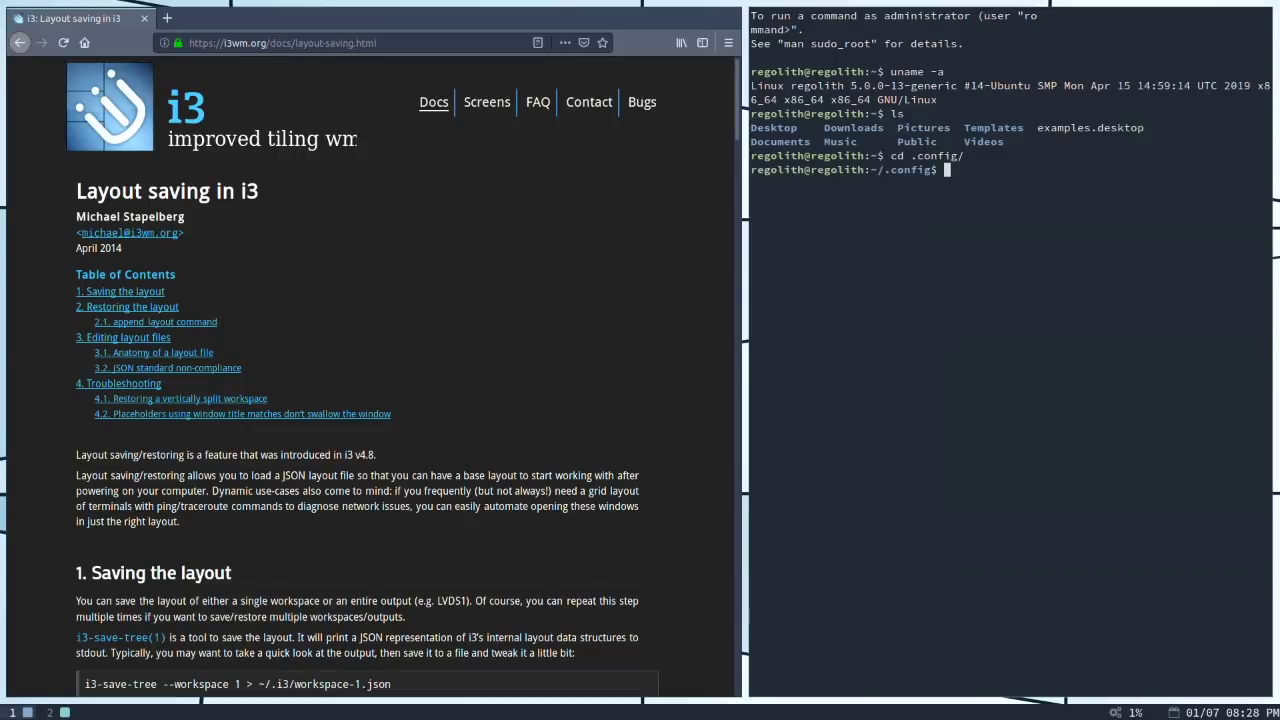
text(ls)
key(Return)
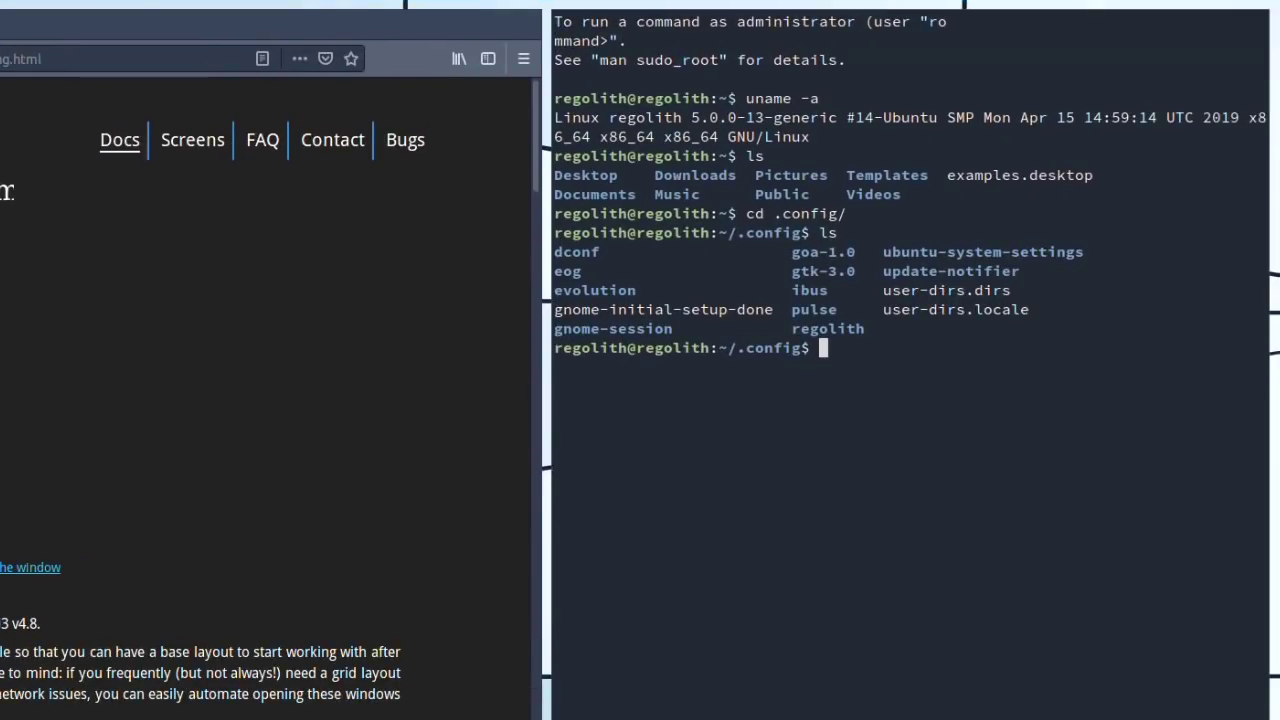
Step: Change into the regolith/ configuration folder and list its contents
text(cd re)
key(Tab)
key(Return)
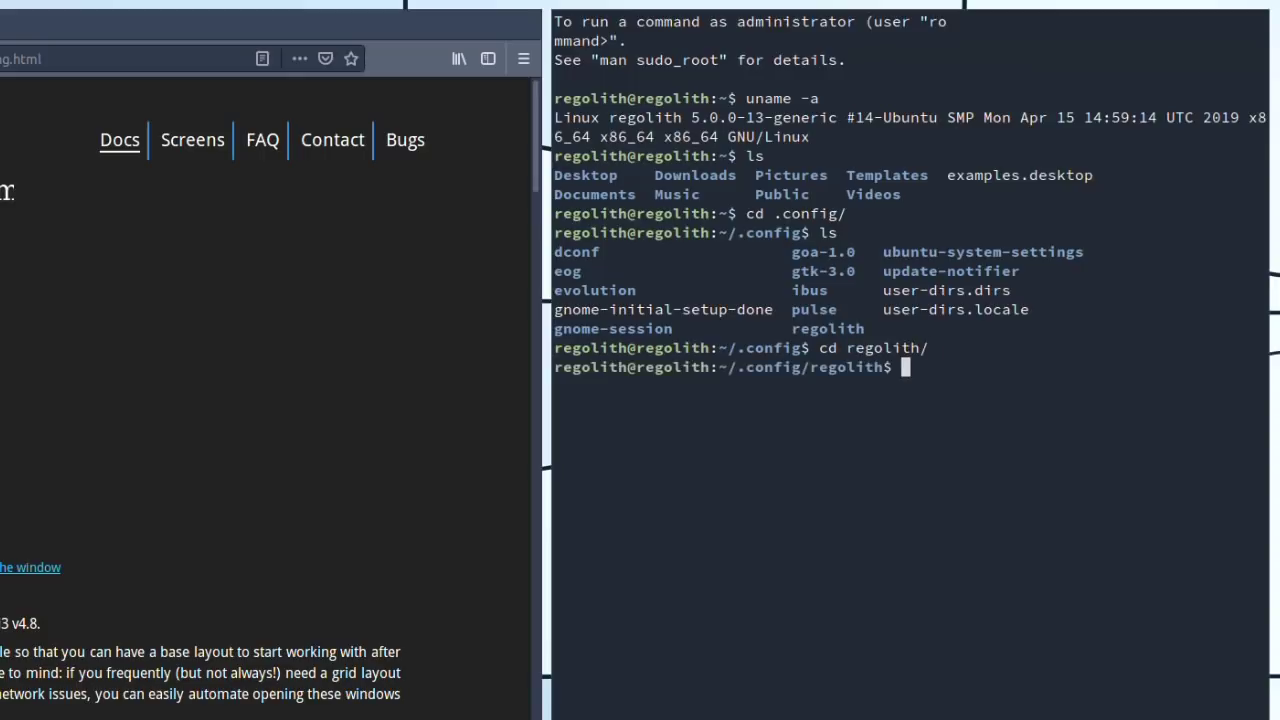
text(ls)
key(Return)
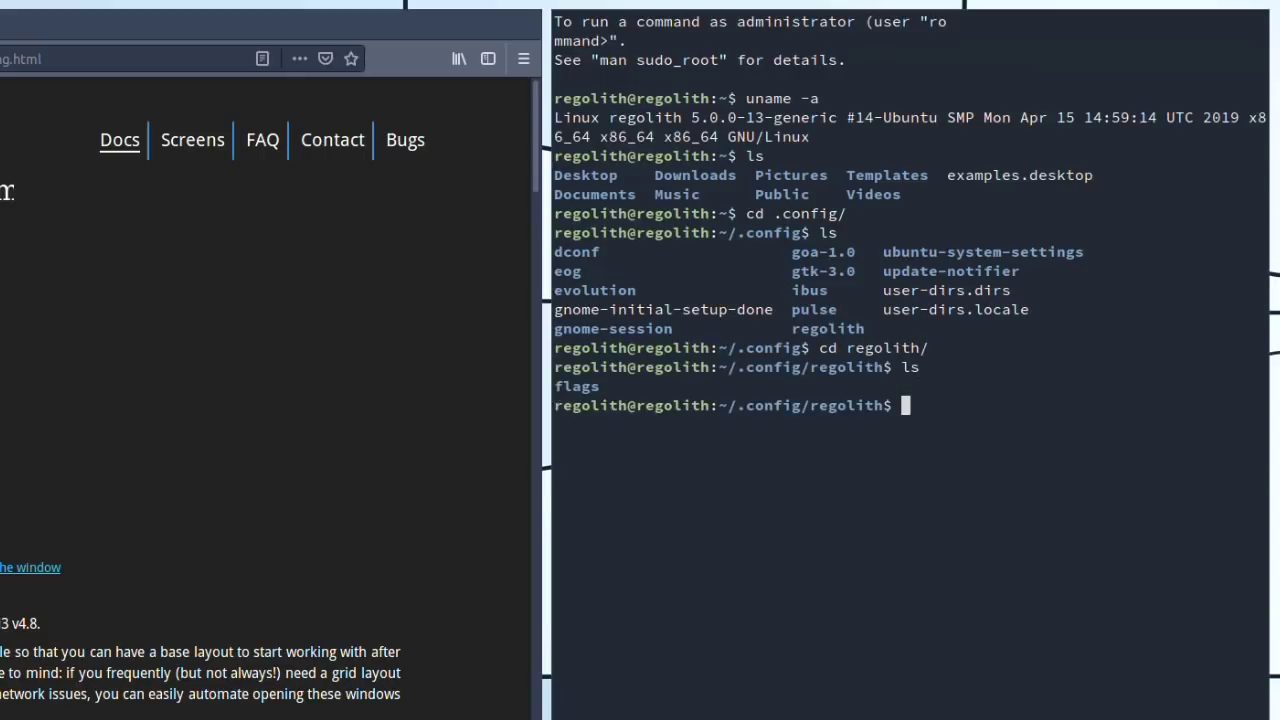
Step: Create a directory named i3 inside ~/.config/regolith, and change into it and list its contents
text(cd)
key(BackSpace)
key(BackSpace)
key(BackSpace)
text(mkdir i3)
key(Return)
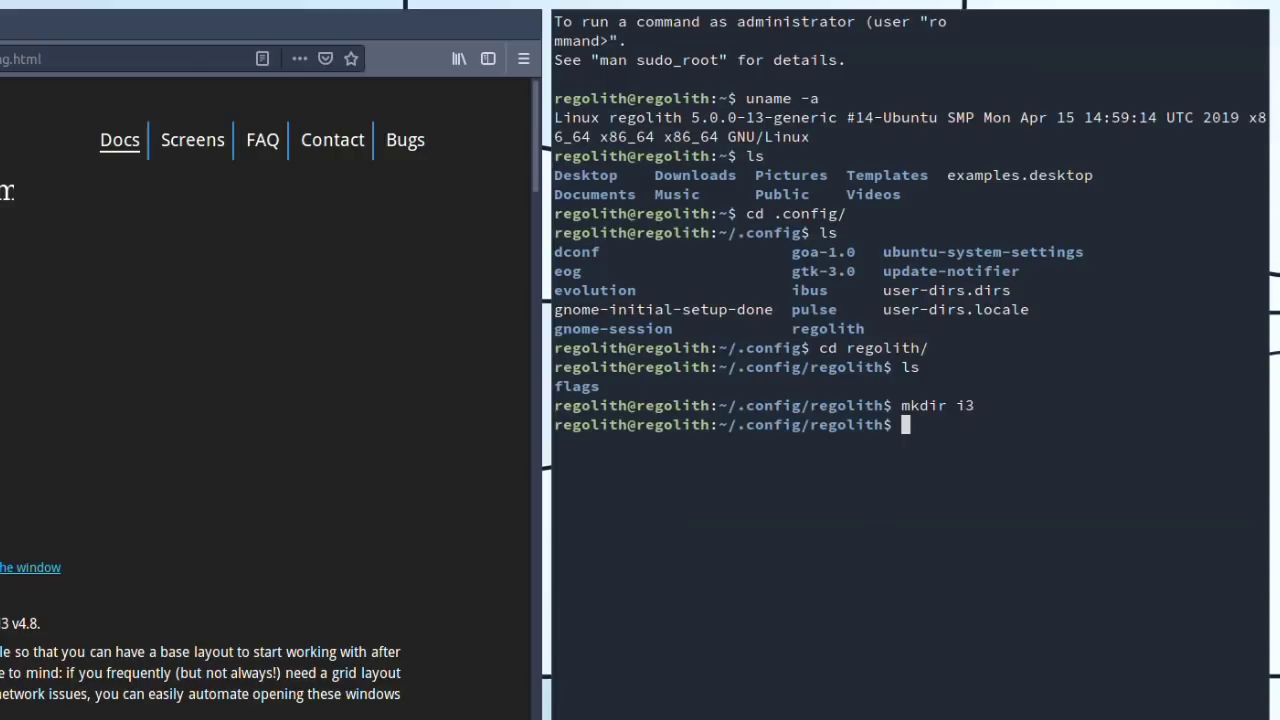
text(cd i3/)
key(Return)
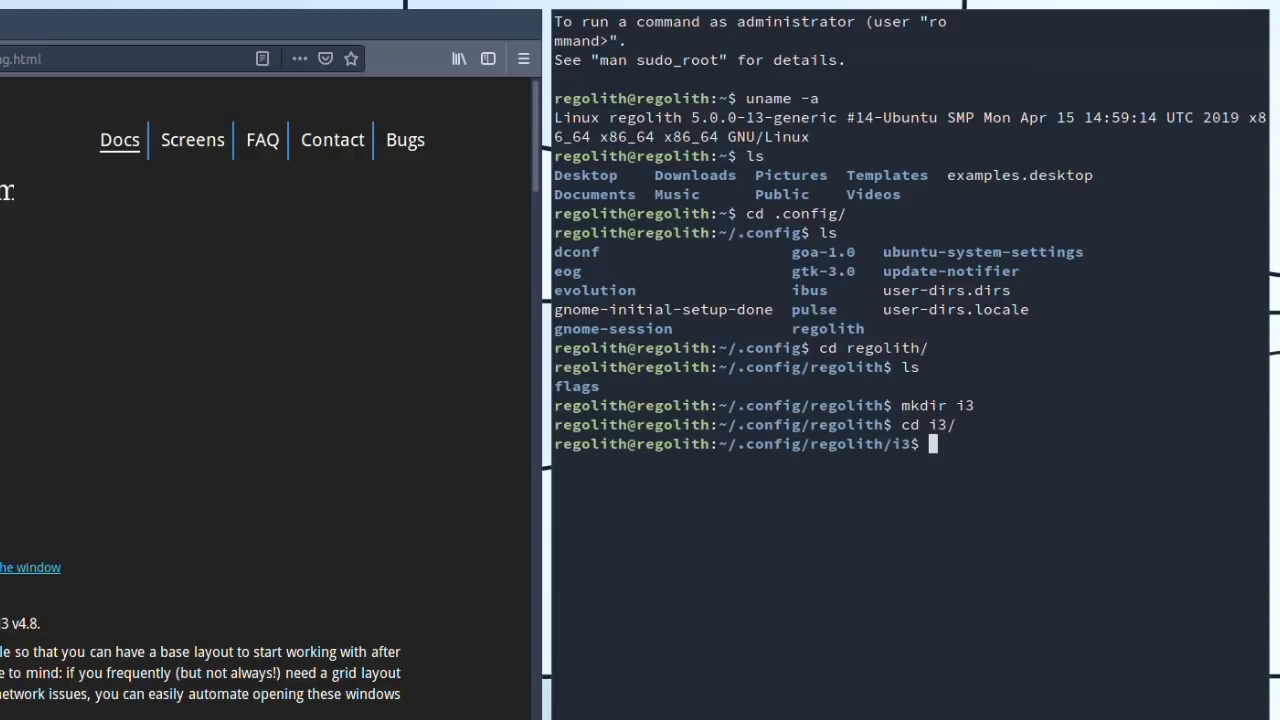
text(ls)
key(Return)
Step: Copy /etc/regolith/i3/config into the current i3 directory
text(cp )
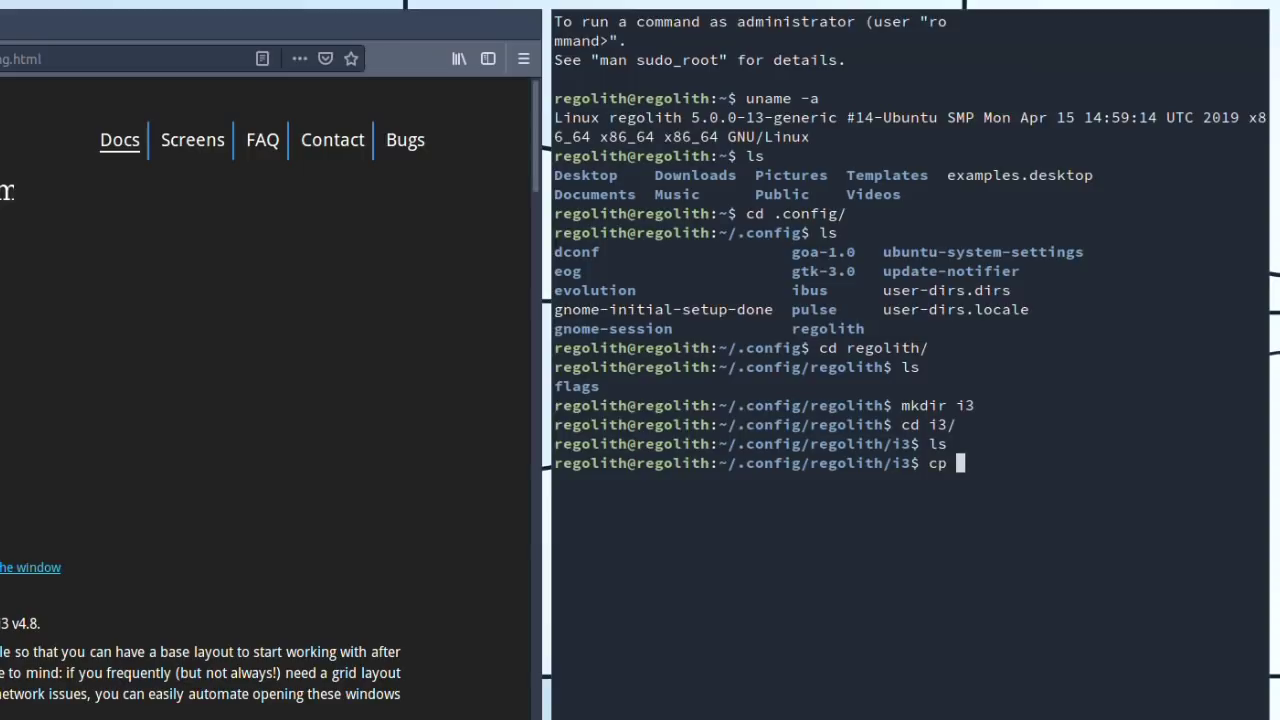
text(/etc/reg)
key(Tab)
text(i3)
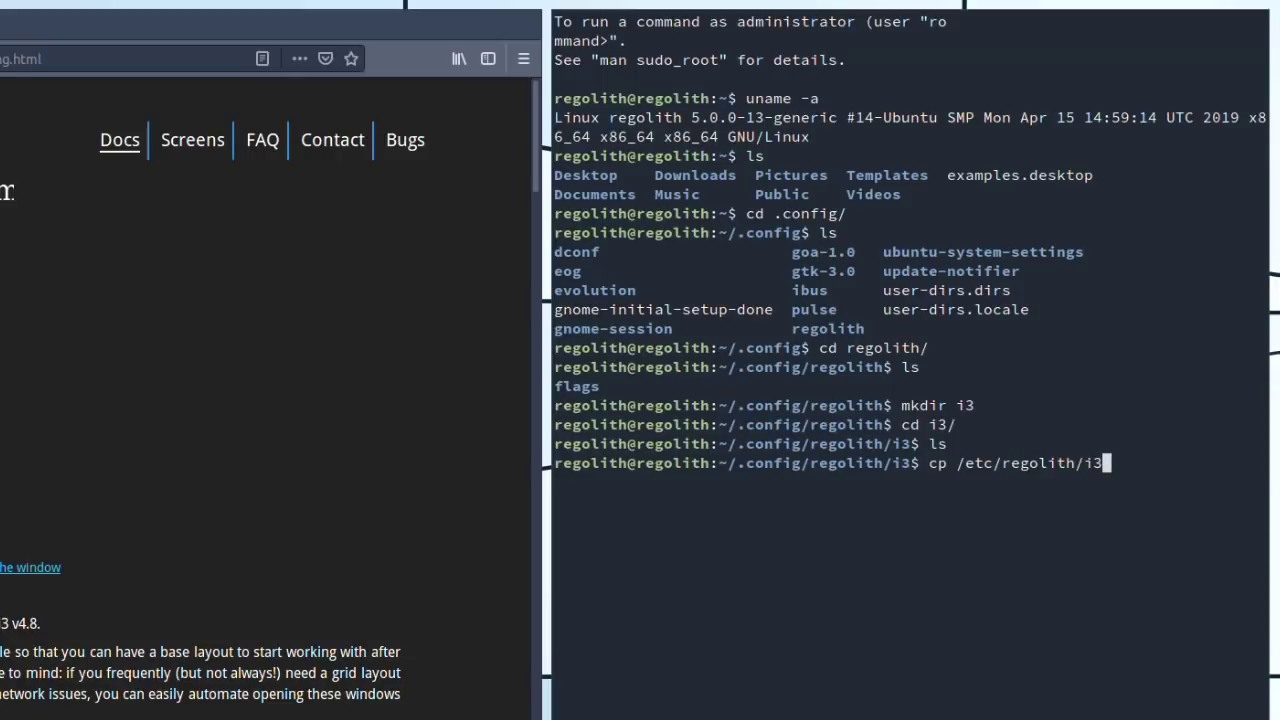
key(Tab)
key(Tab)
text(./)
key(Return)
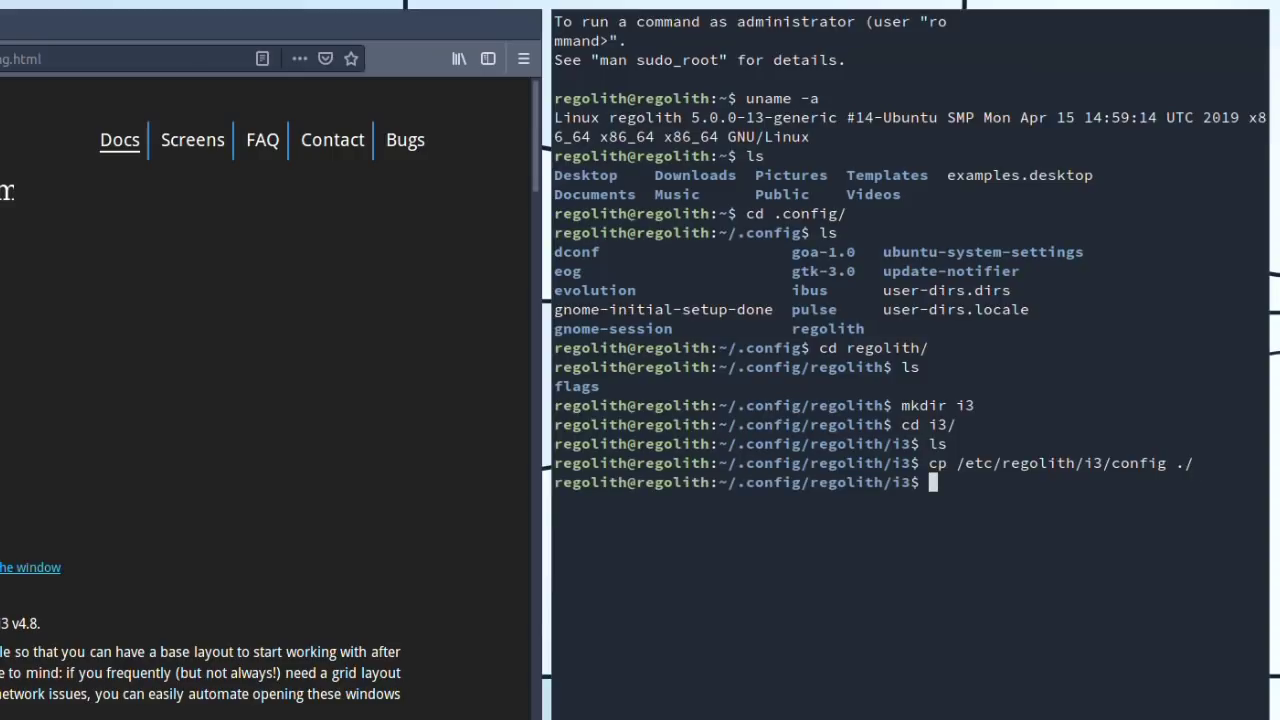
Step: List the i3 directory and open the copied config file in nano
text(ls)
key(Return)
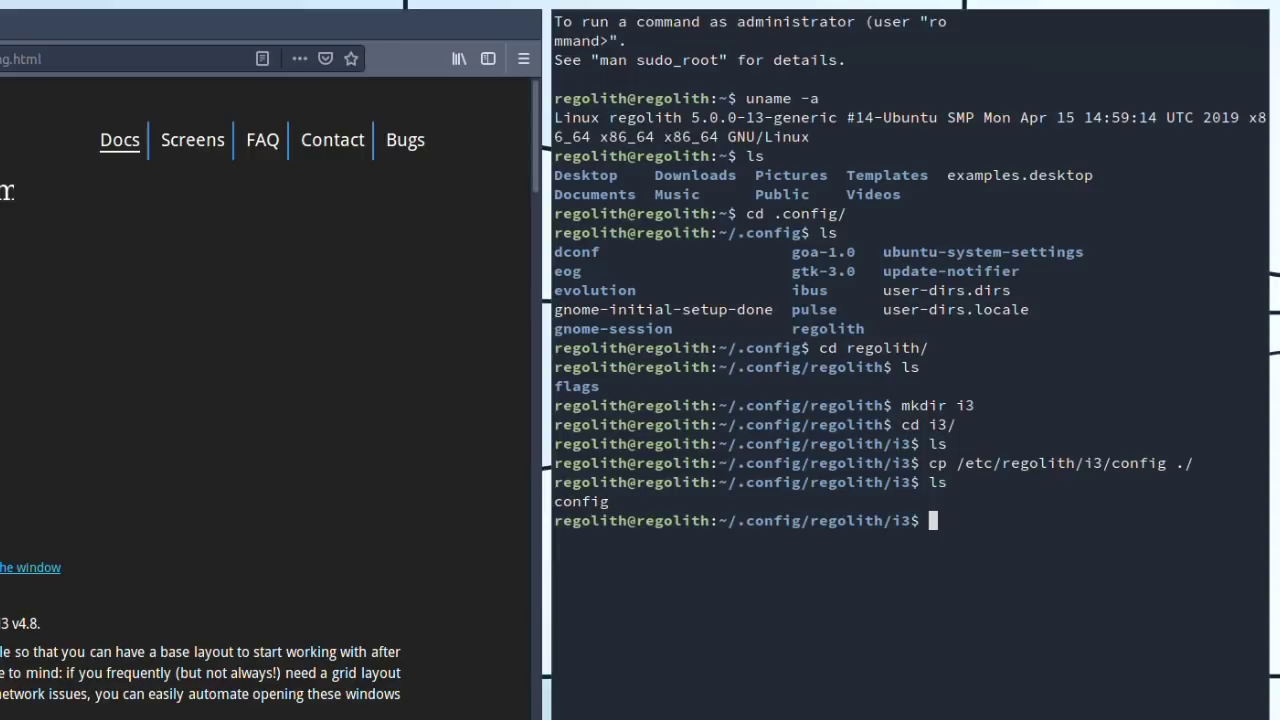
text(nano config)
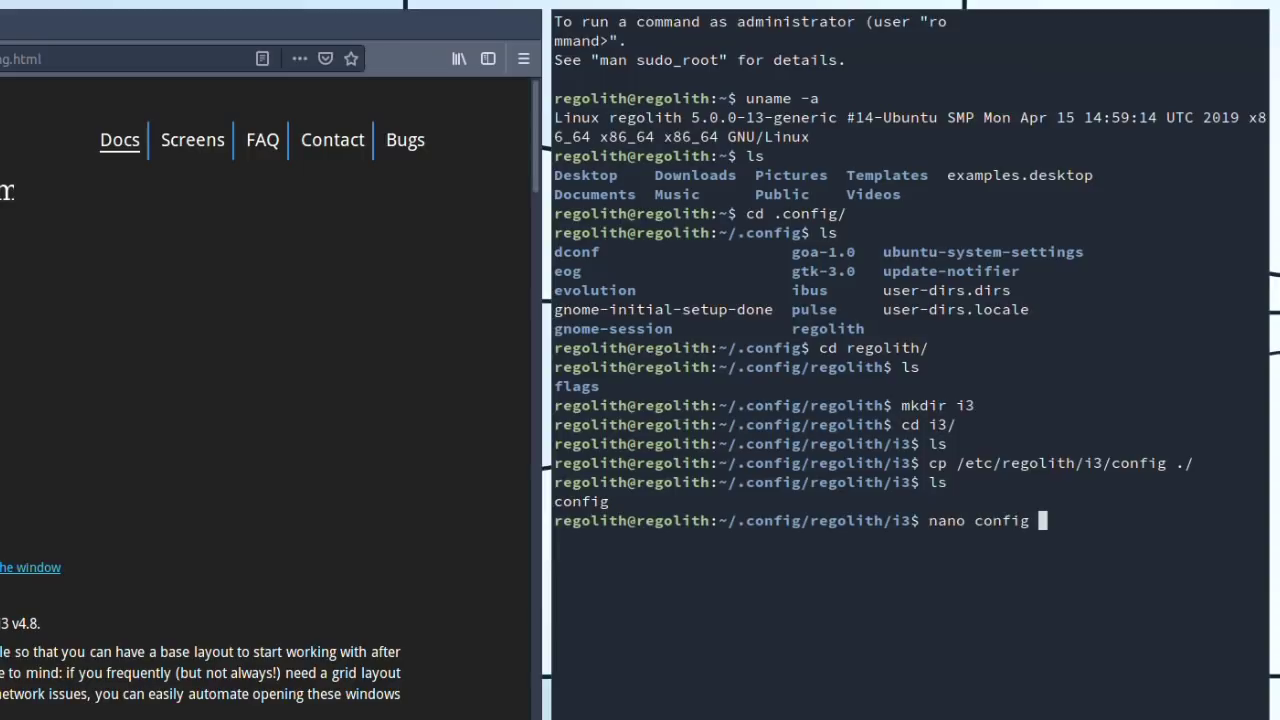
key(Return)
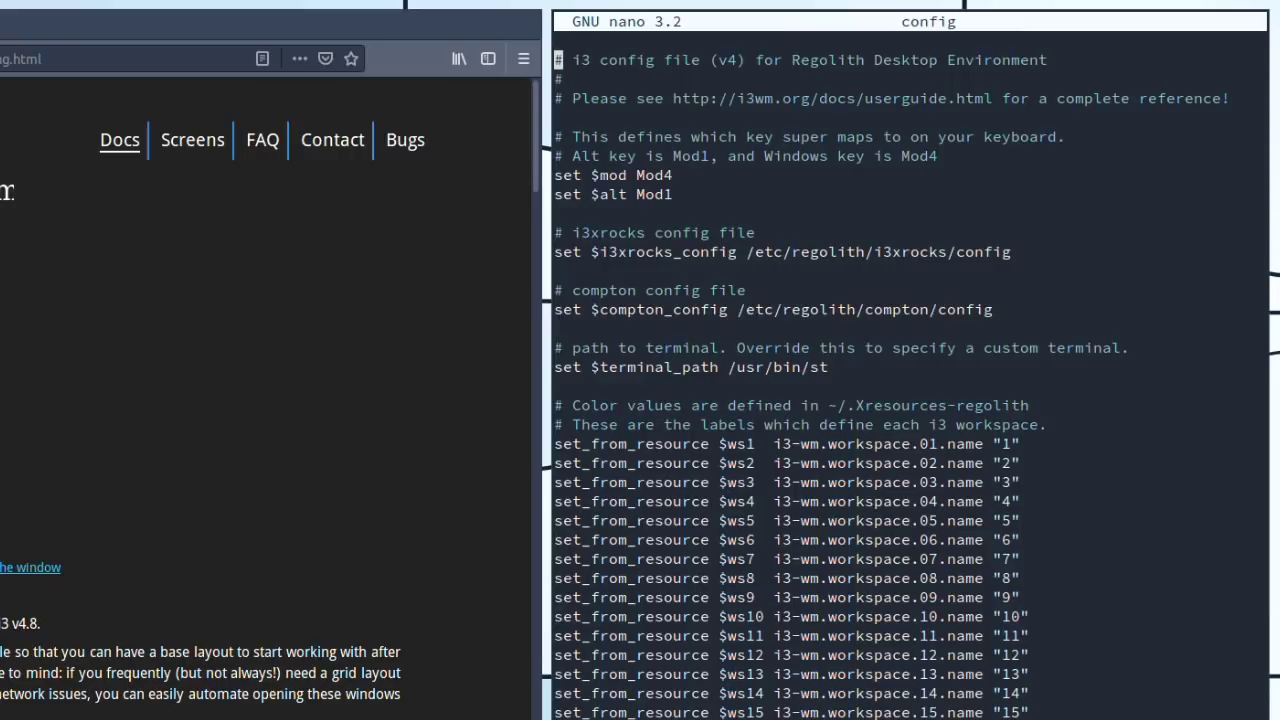
Step: Examine the config file's variables and key bindings, from the modifier key down to the session and control center shortcuts
key(Down)
key(Down)
key(Down)
key(Down)
key(Down)
key(Down)
key(Down)
key(Page_Down)
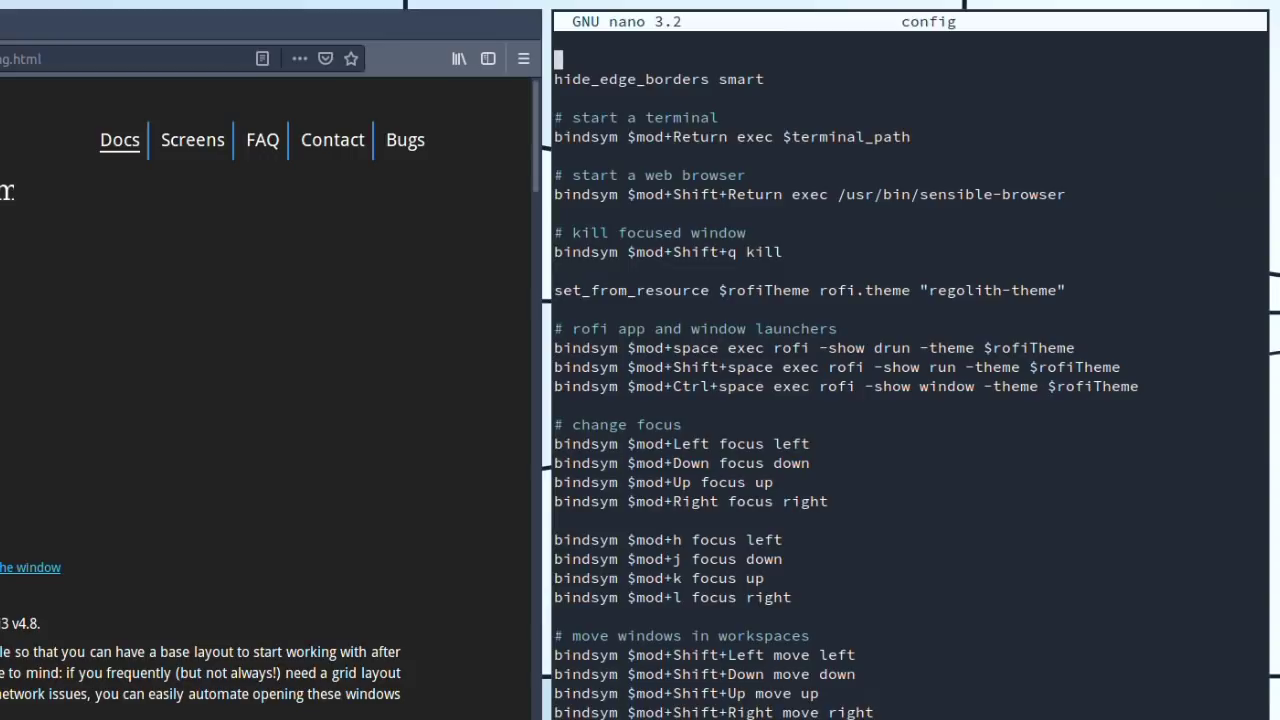
key(Down)
key(Down)
key(Down)
key(Down)
key(Page_Down)
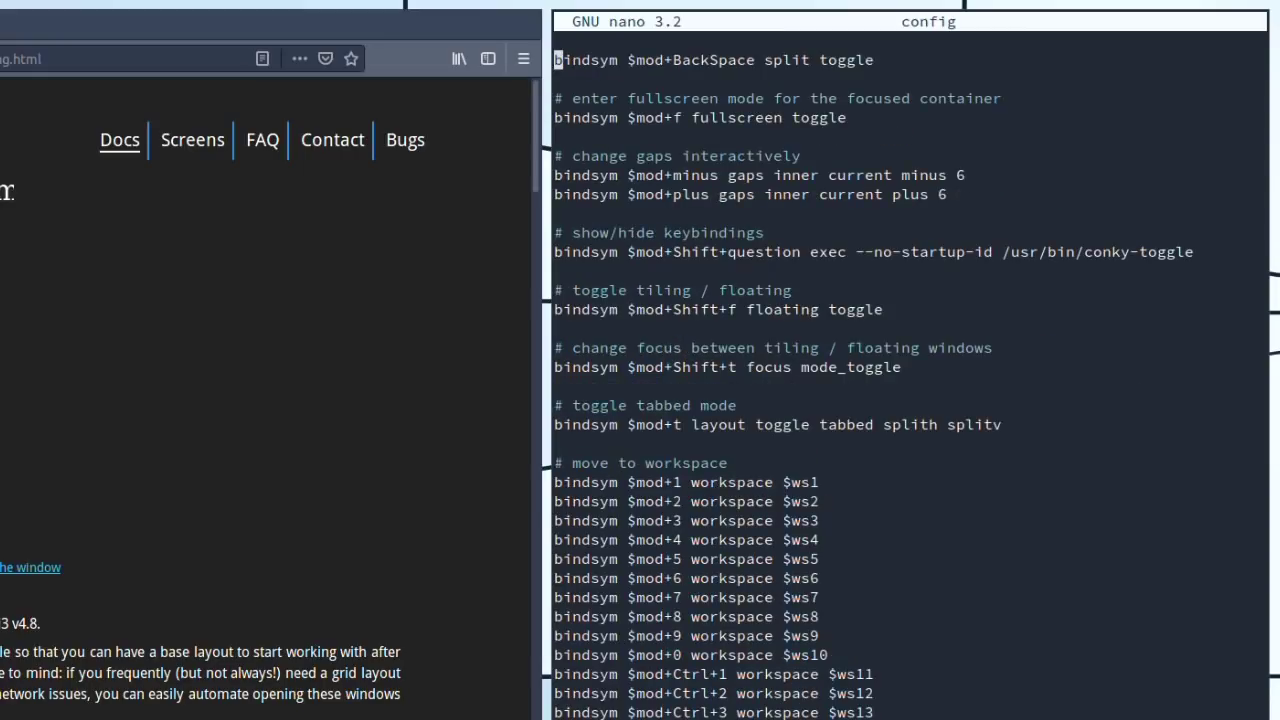
key(Page_Down)
key(Page_Down)
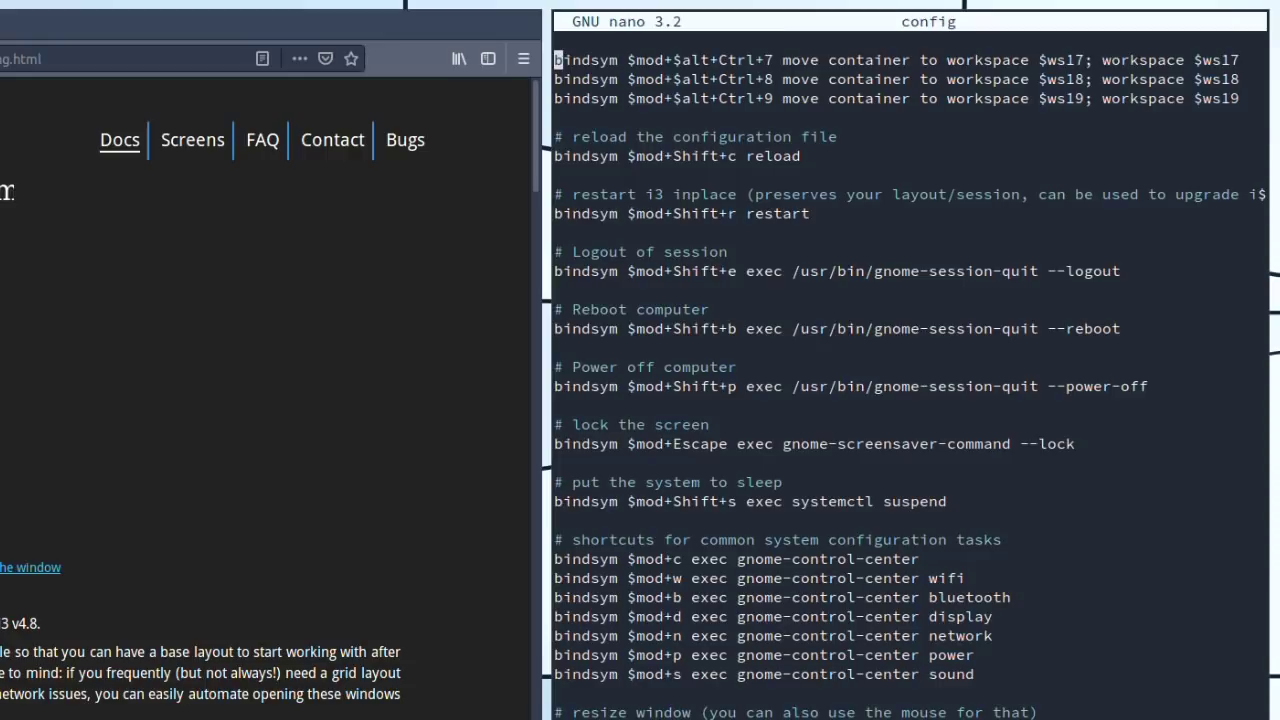
Step: Examine the config file's resize mode, title bar, gap, window border colour and focus settings
key(Page_Down)
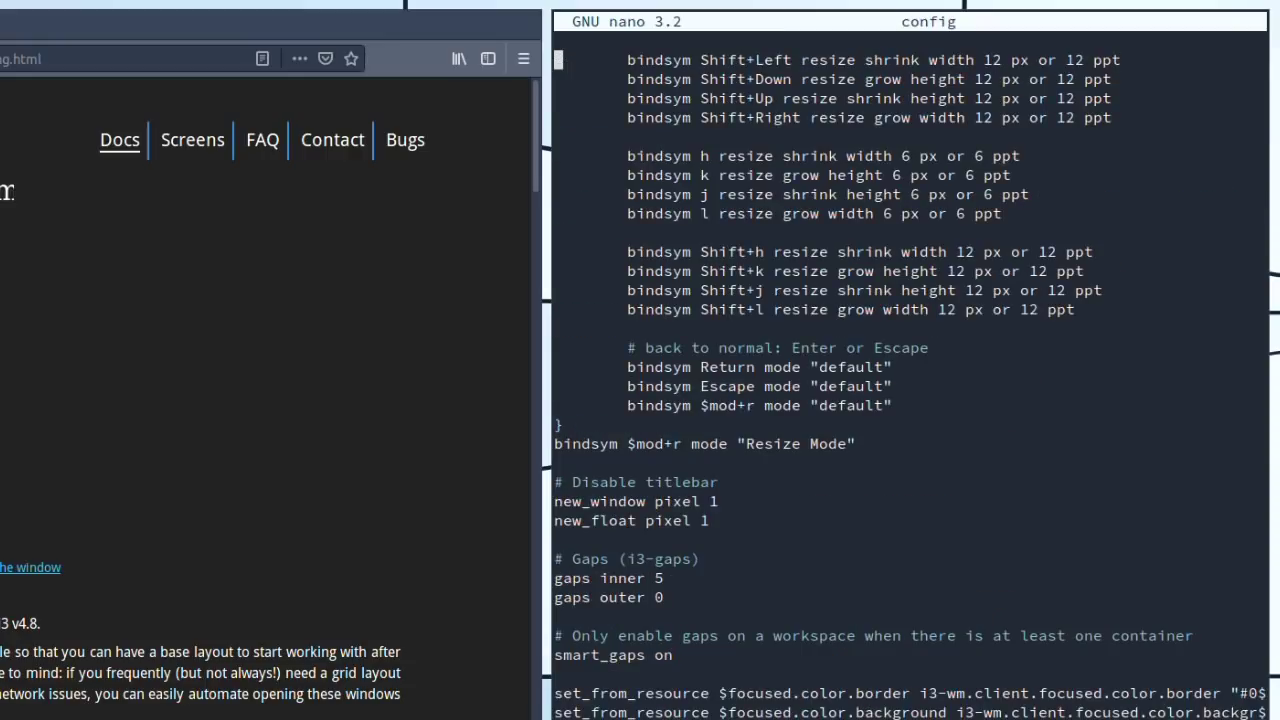
key(Page_Down)
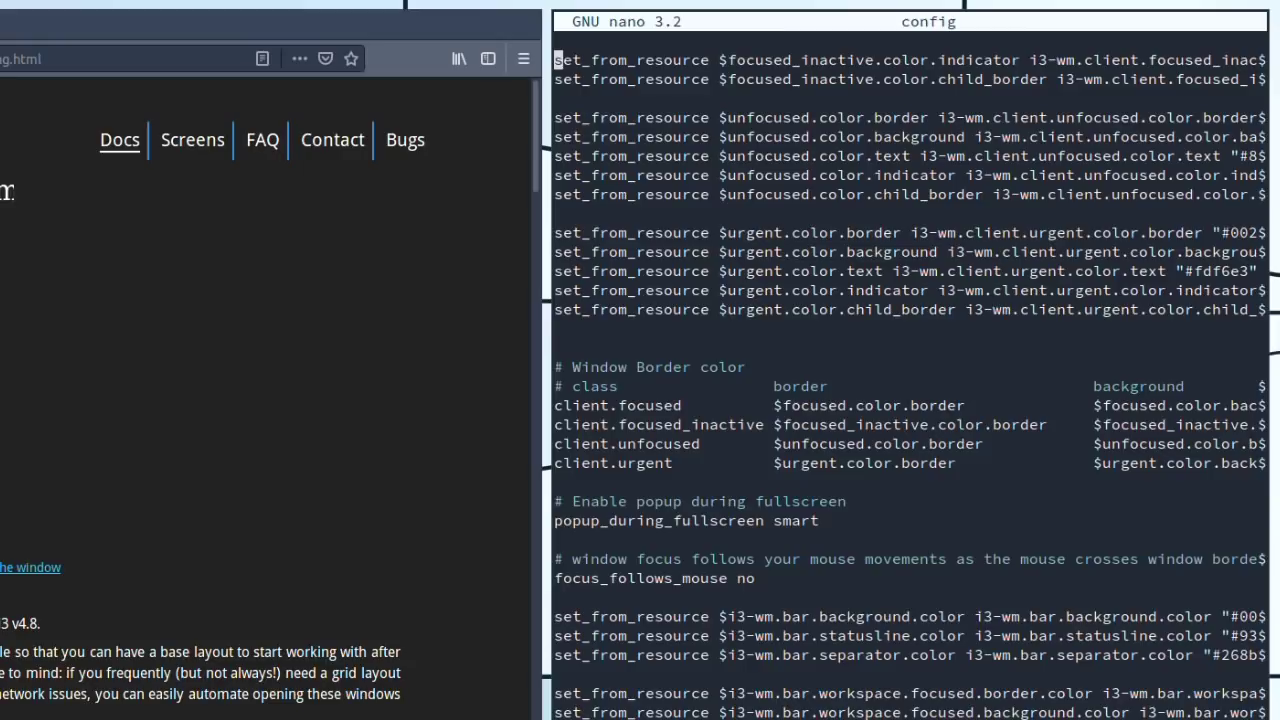
key(Page_Down)
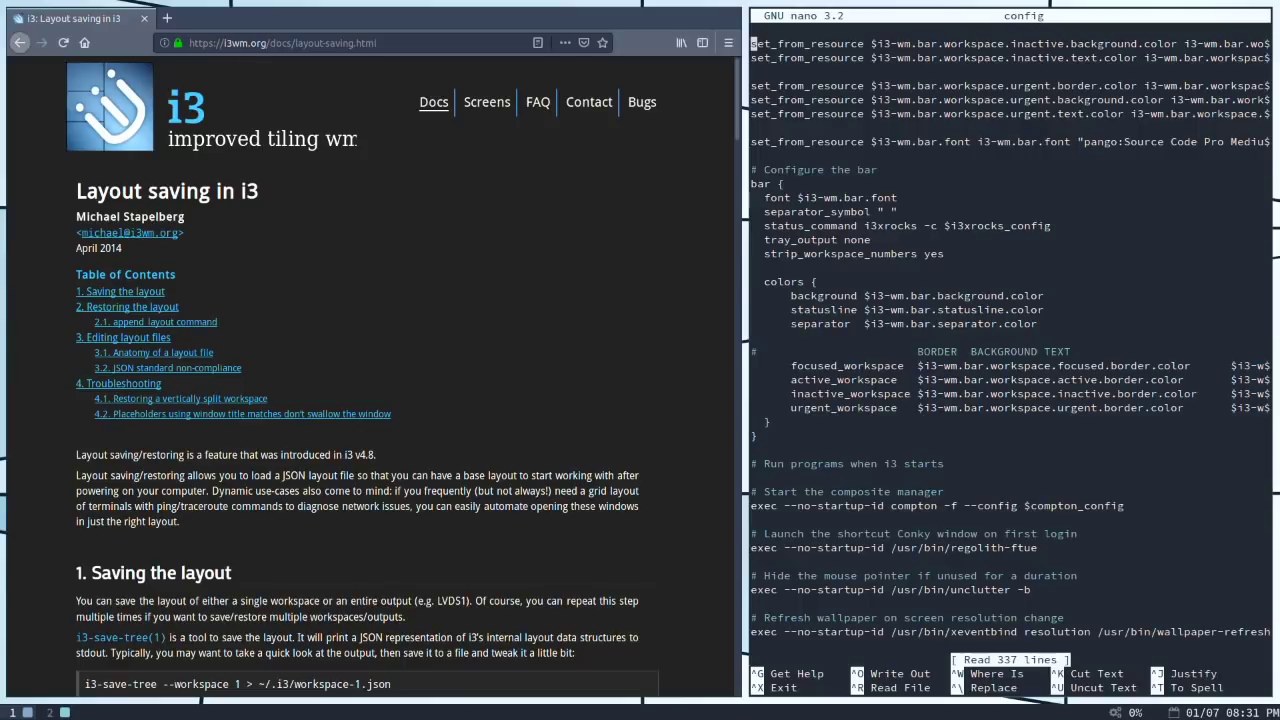
key(Page_Down)
key(Page_Up)
key(Up)
key(Down)
key(Down)
key(Down)
key(Down)
key(End)
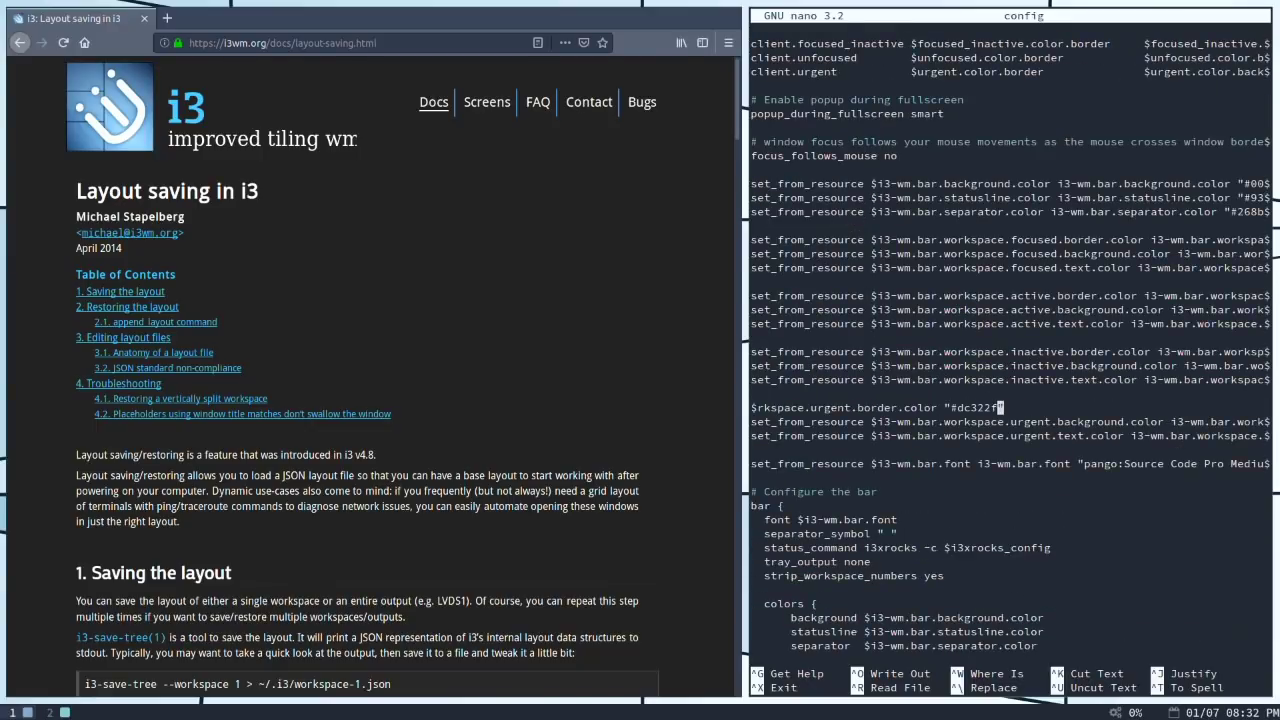
key(Home)
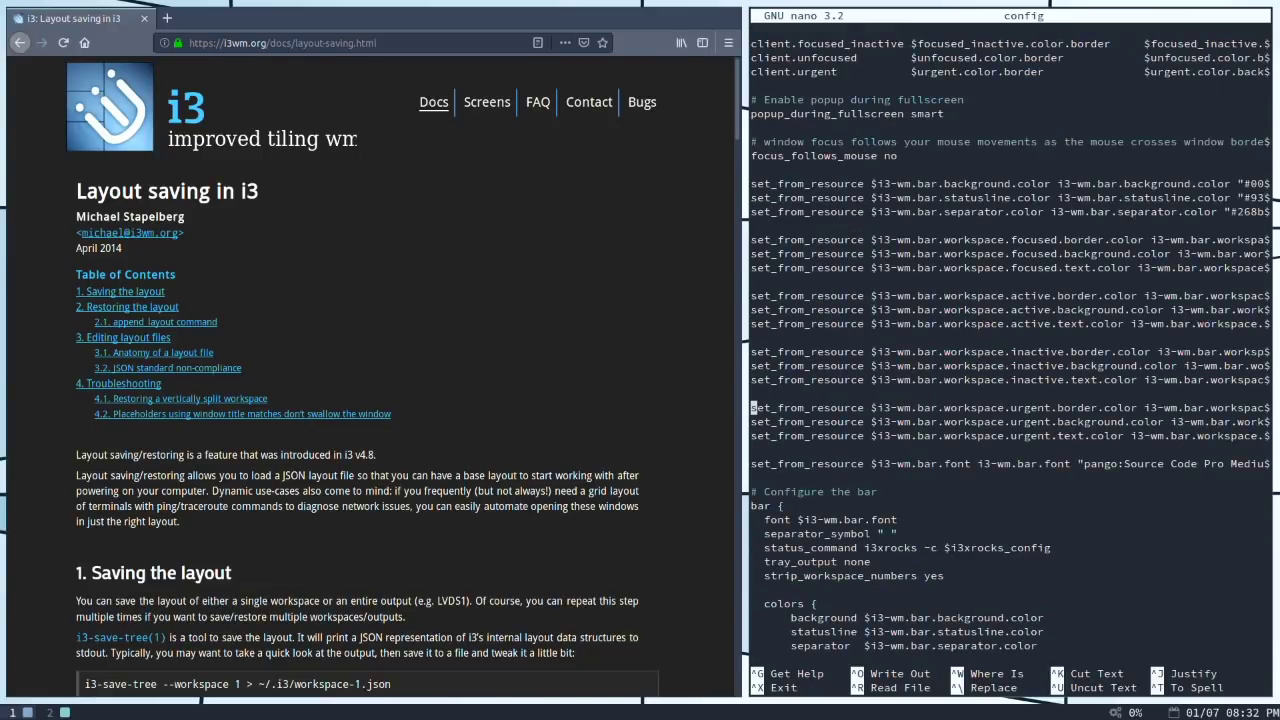
Step: Examine the rest of the config file, covering the bar block, its workspace colours and the programs run when i3 starts
key(Down)
key(Down)
key(Down)
key(Down)
key(Down)
key(Down)
key(Down)
key(Down)
key(Down)
key(Down)
key(Down)
key(Down)
key(Down)
key(Down)
key(Down)
key(Down)
key(Down)
key(Down)
key(Down)
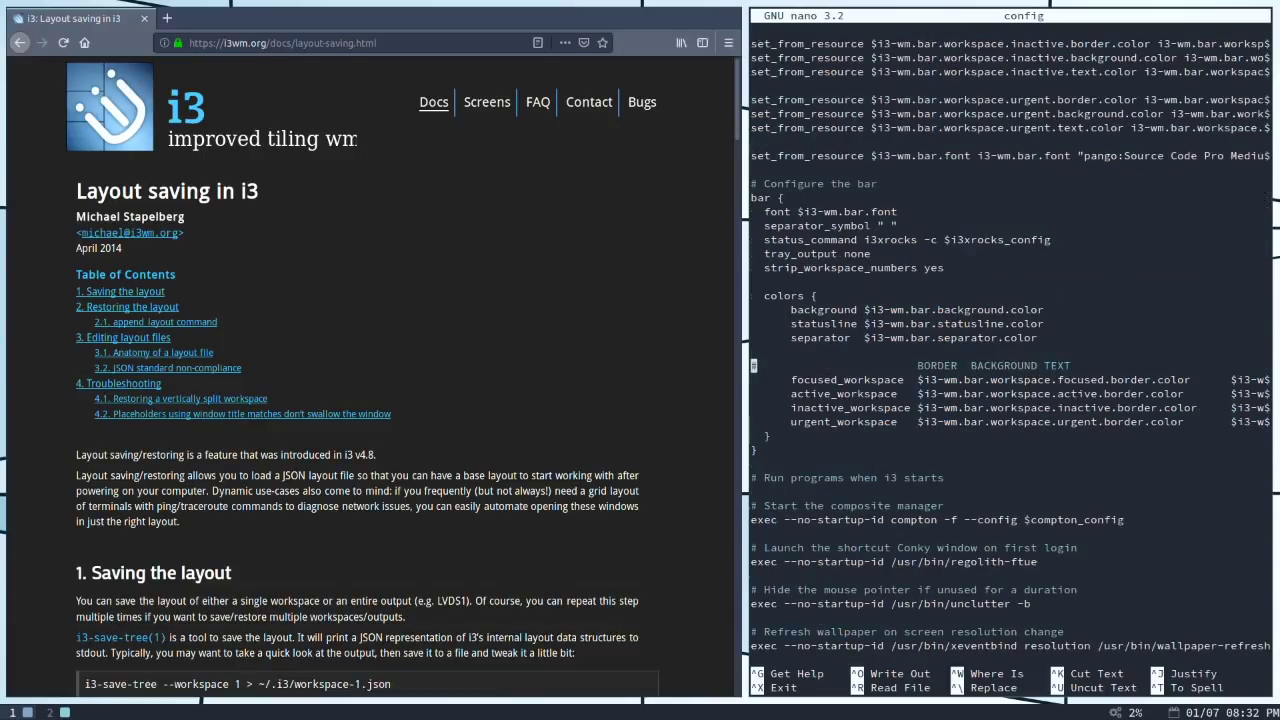
key(Down)
key(Down)
key(Down)
key(Down)
key(Down)
key(Down)
key(Down)
key(Down)
key(Down)
key(Down)
key(Down)
key(Down)
key(Down)
key(Down)
key(Down)
key(Down)
key(Down)
key(Down)
key(Down)
key(Down)
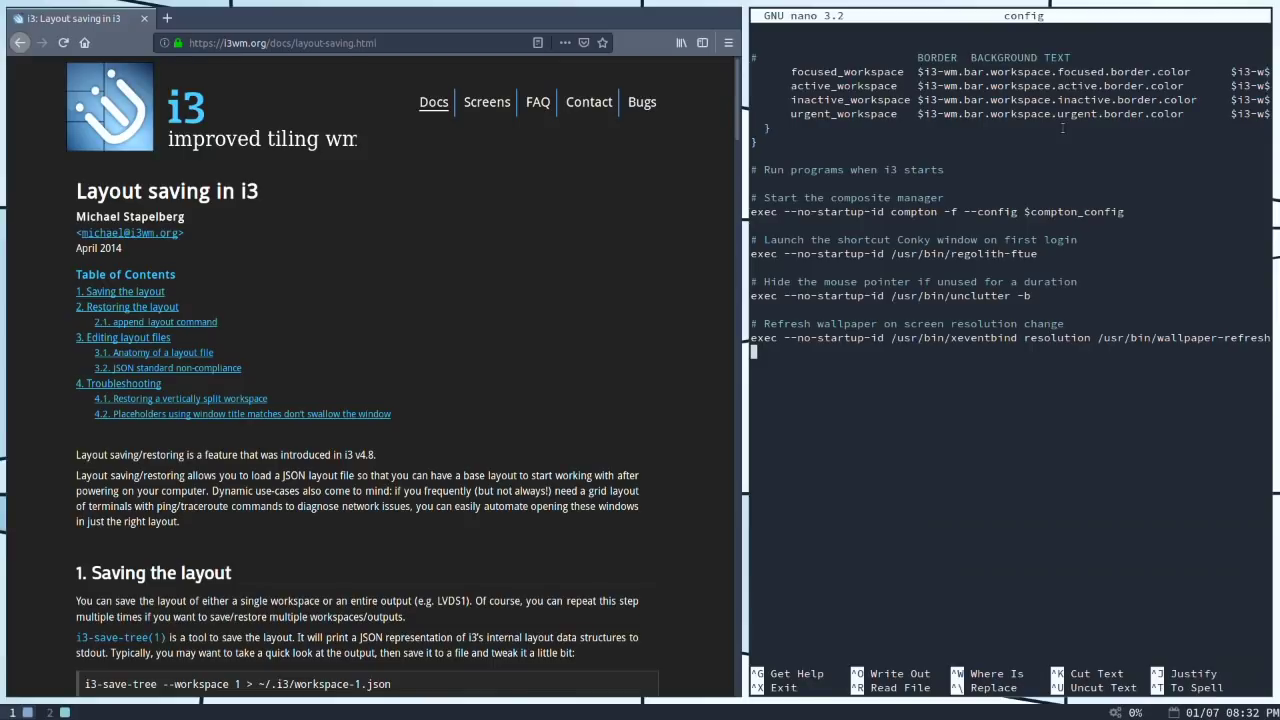
Step: Return to the beginning of the config file and open the User's Guide from the i3 website's documentation page
scroll(1062, 100, up, 20)
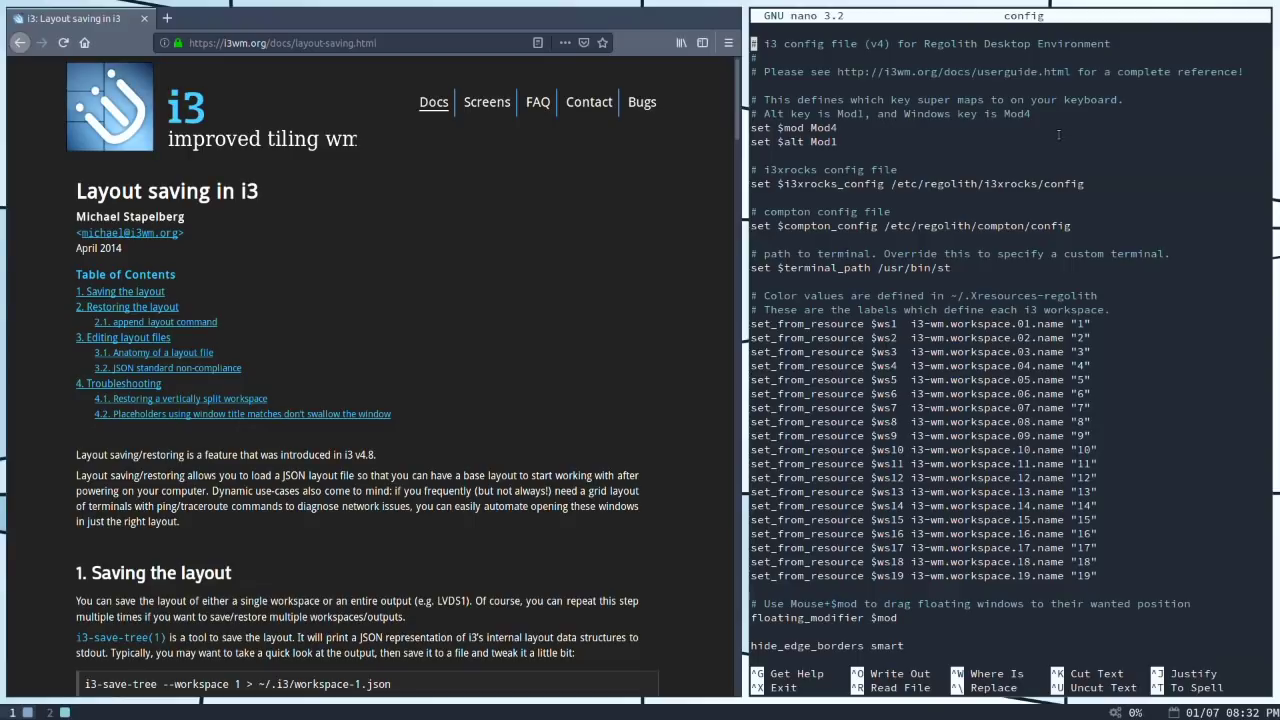
key(End)
key(Home)
key(End)
click(430, 100)
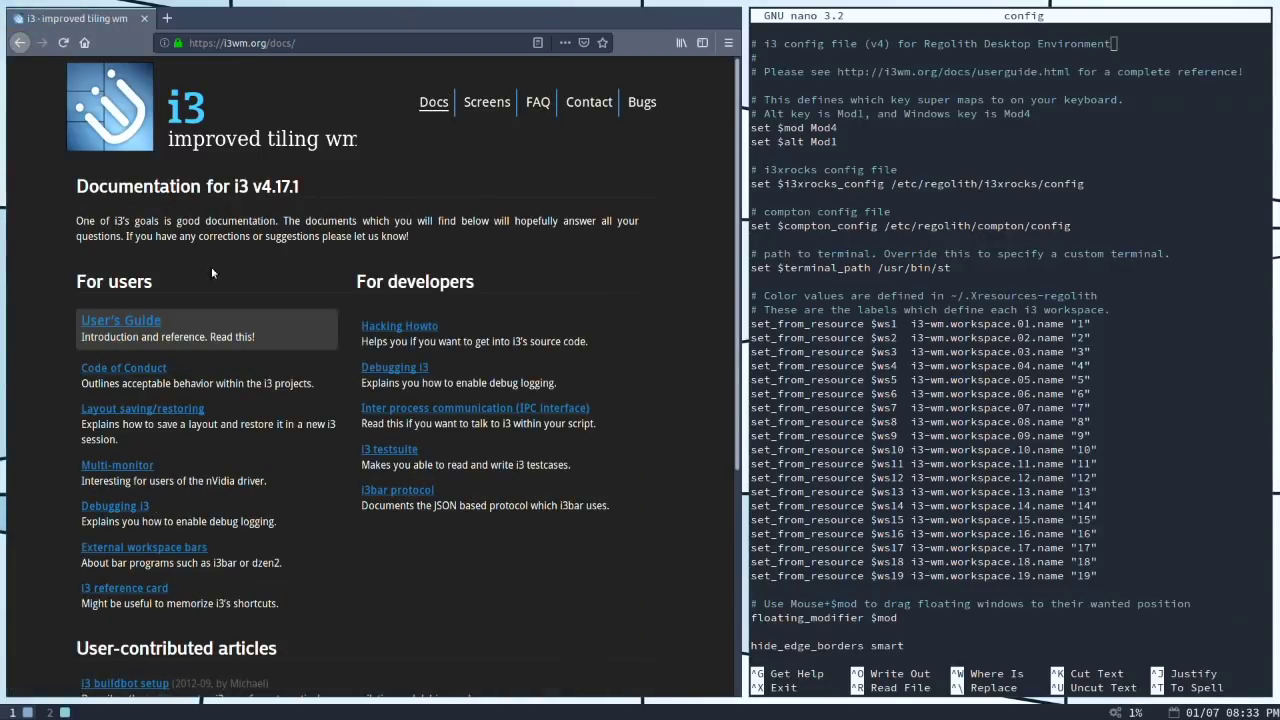
click(118, 325)
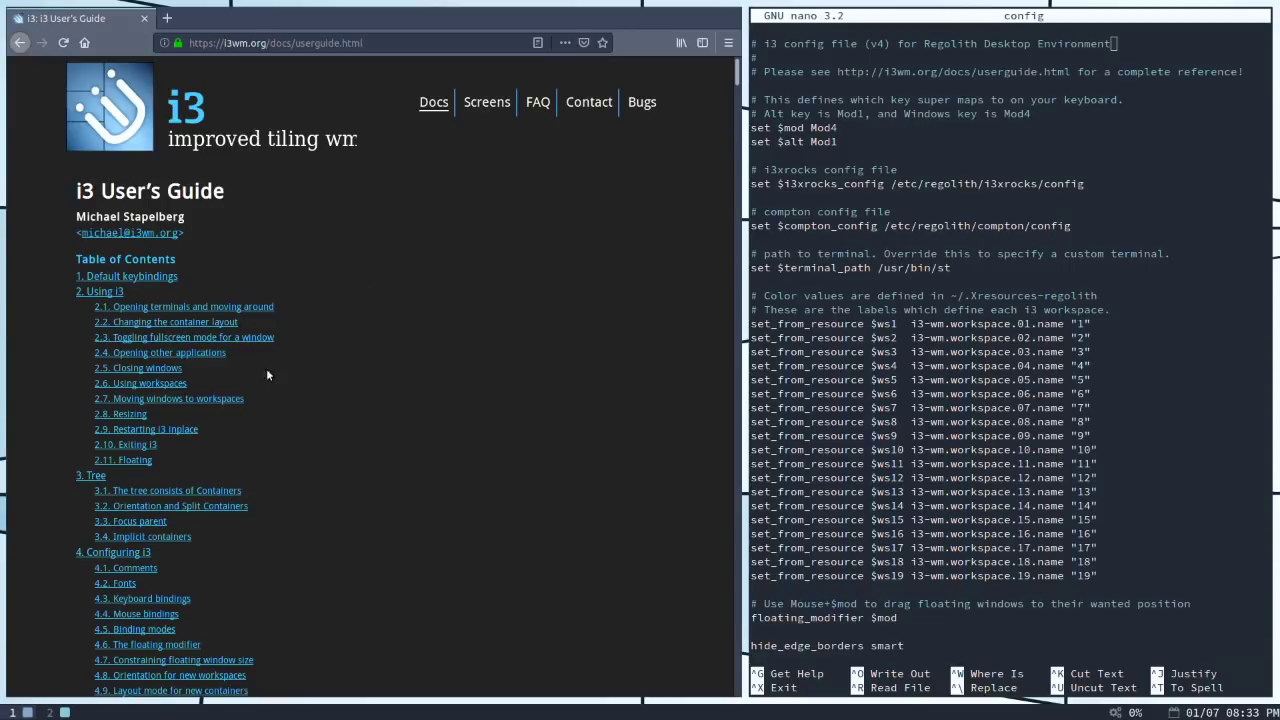
Step: Open section 3.1, "The tree consists of Containers", from the User's Guide table of contents in a new browser tab
scroll(430, 236, down, 5)
scroll(430, 236, up, 3)
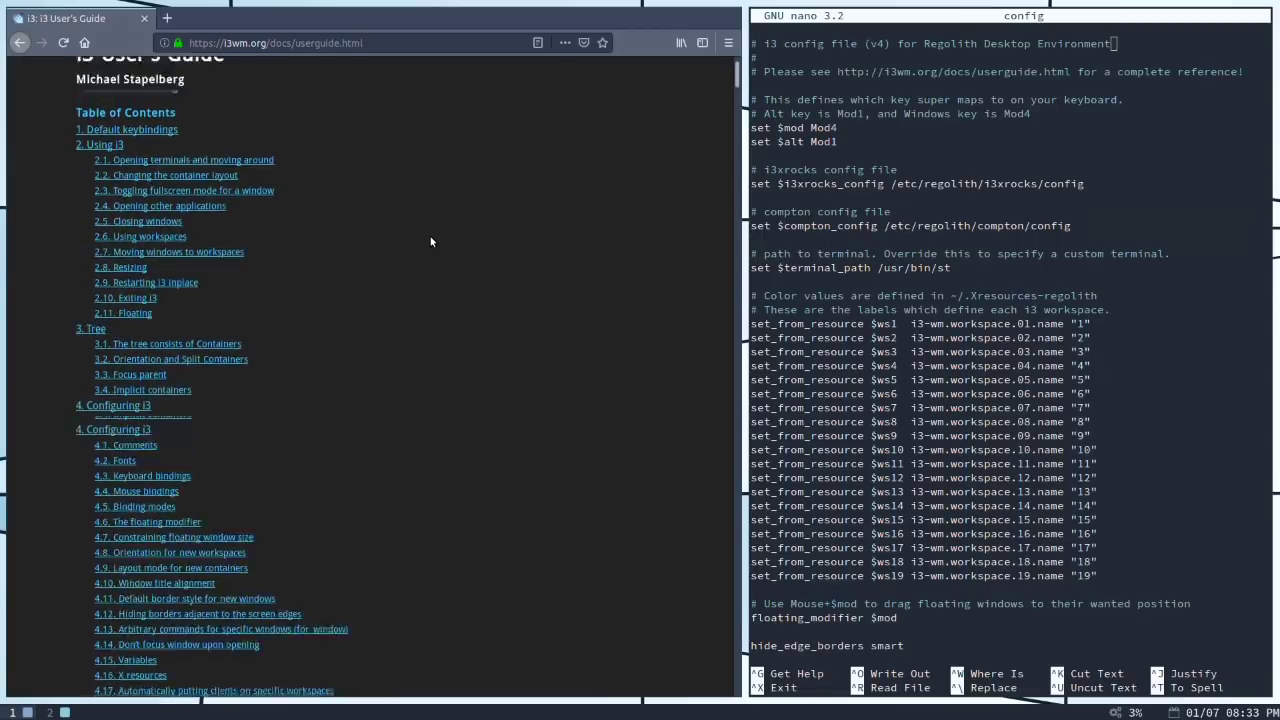
scroll(430, 241, up, 3)
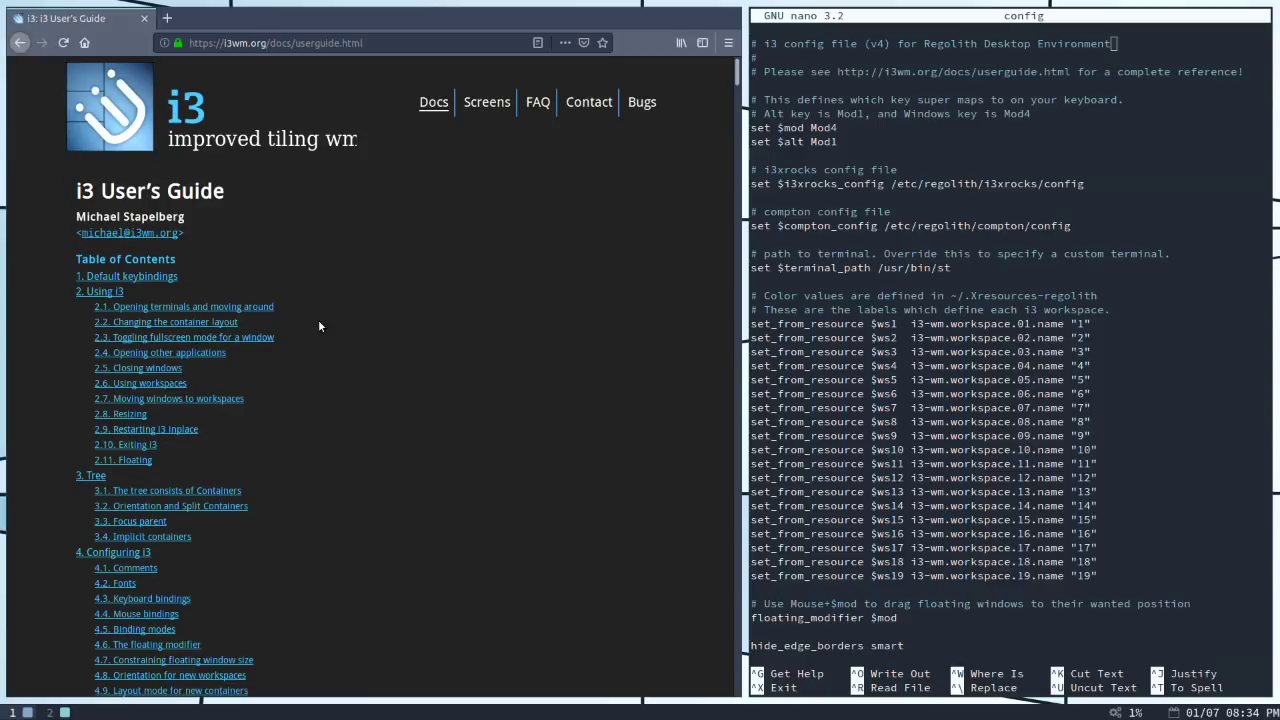
scroll(285, 325, down, 4)
middle_click(172, 263)
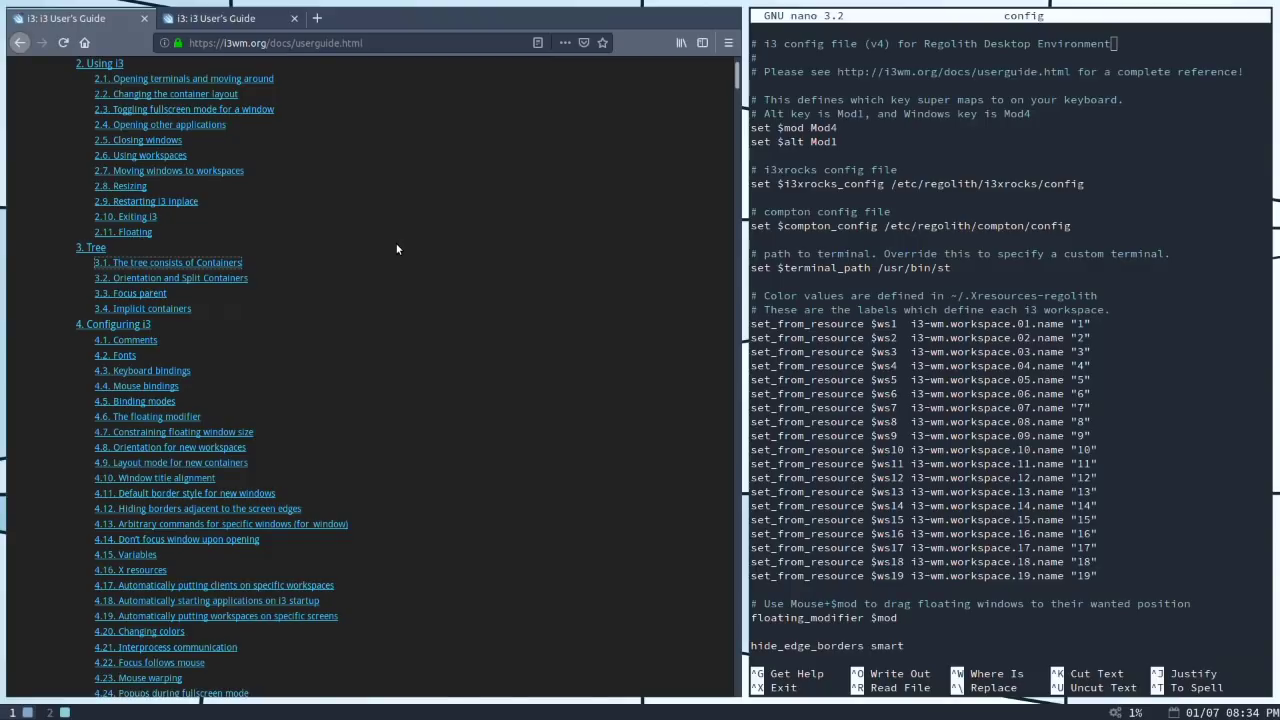
Step: Review the Configuring i3 and Configuring i3bar topics in the table of contents, and switch to the section 3.1 tab
scroll(396, 260, down, 2)
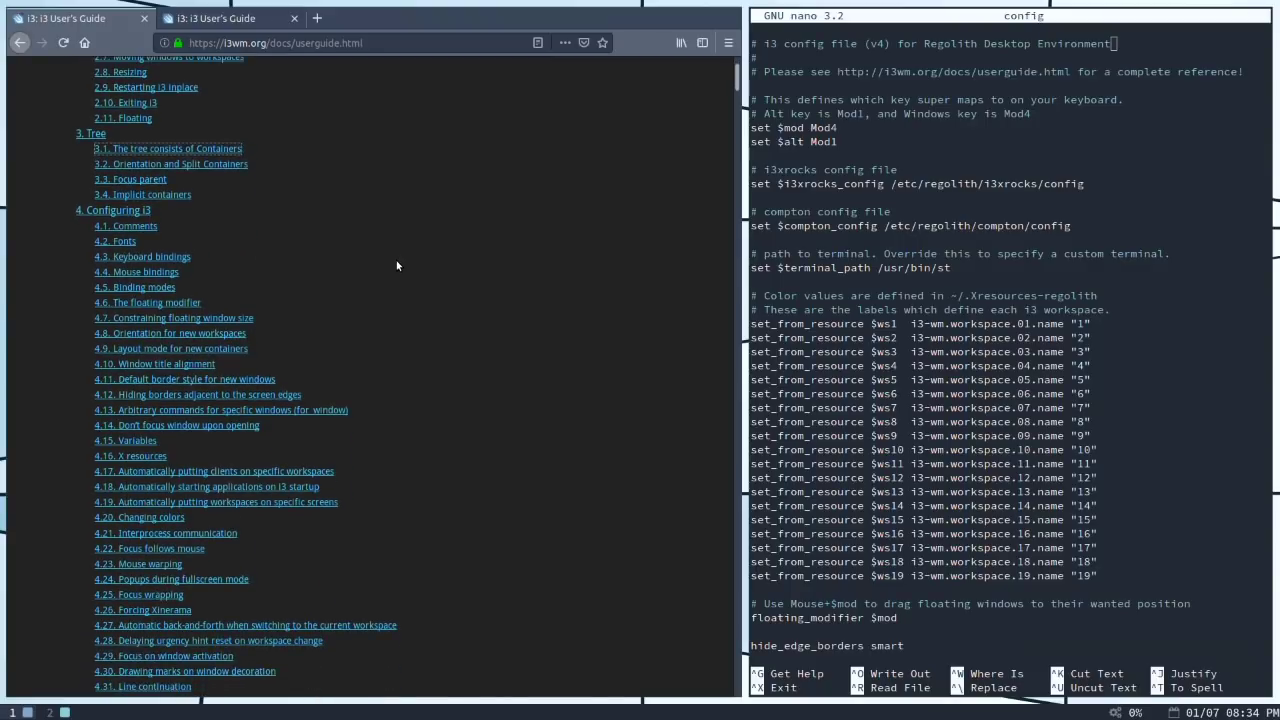
scroll(396, 262, down, 1)
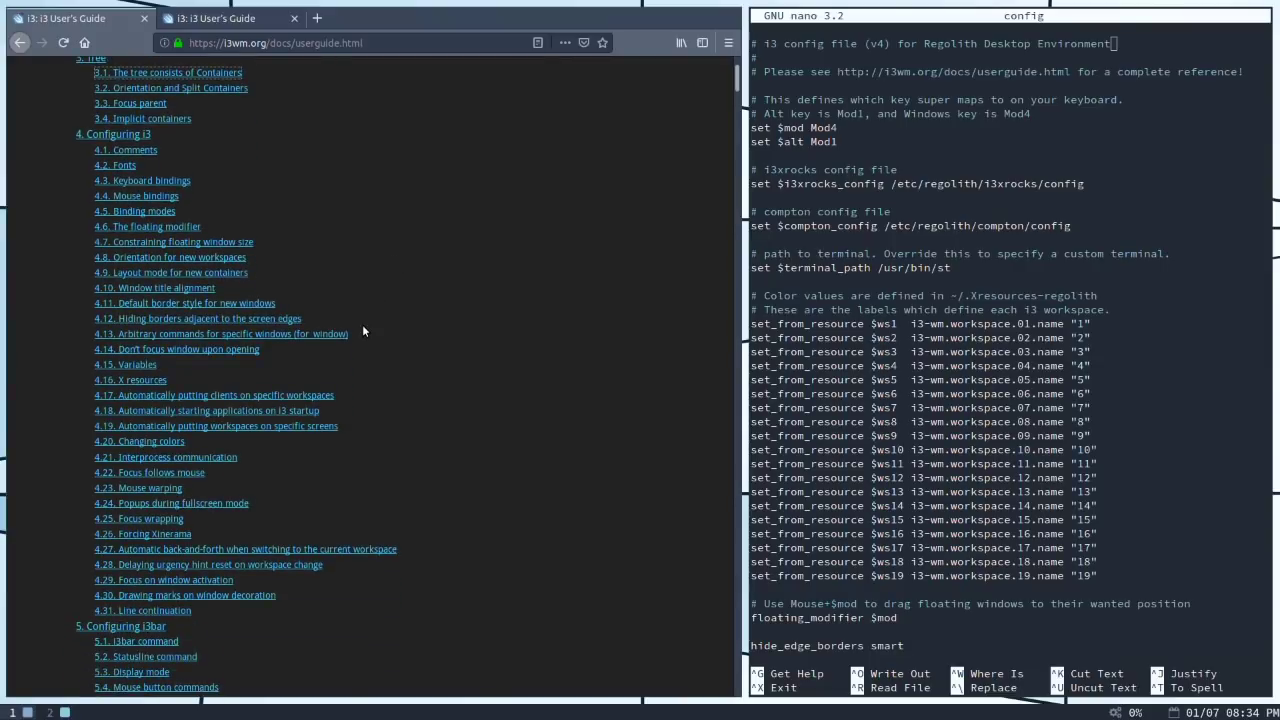
scroll(363, 330, down, 1)
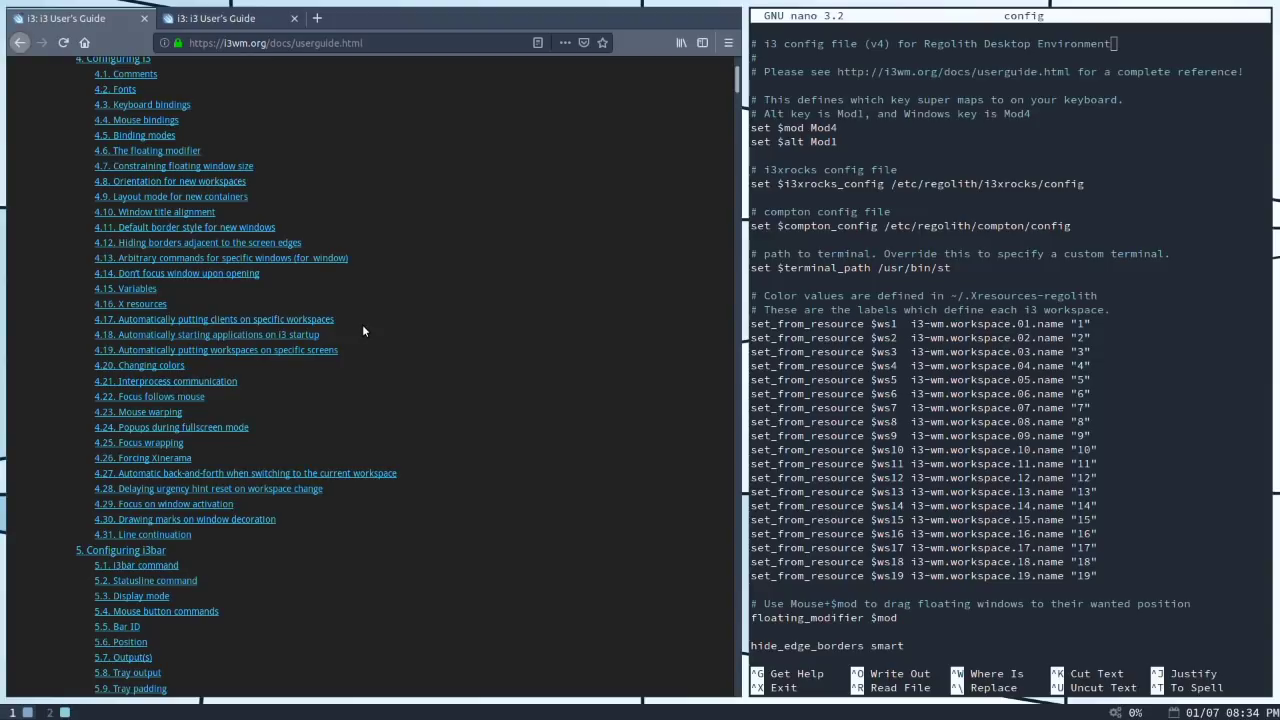
scroll(363, 330, up, 4)
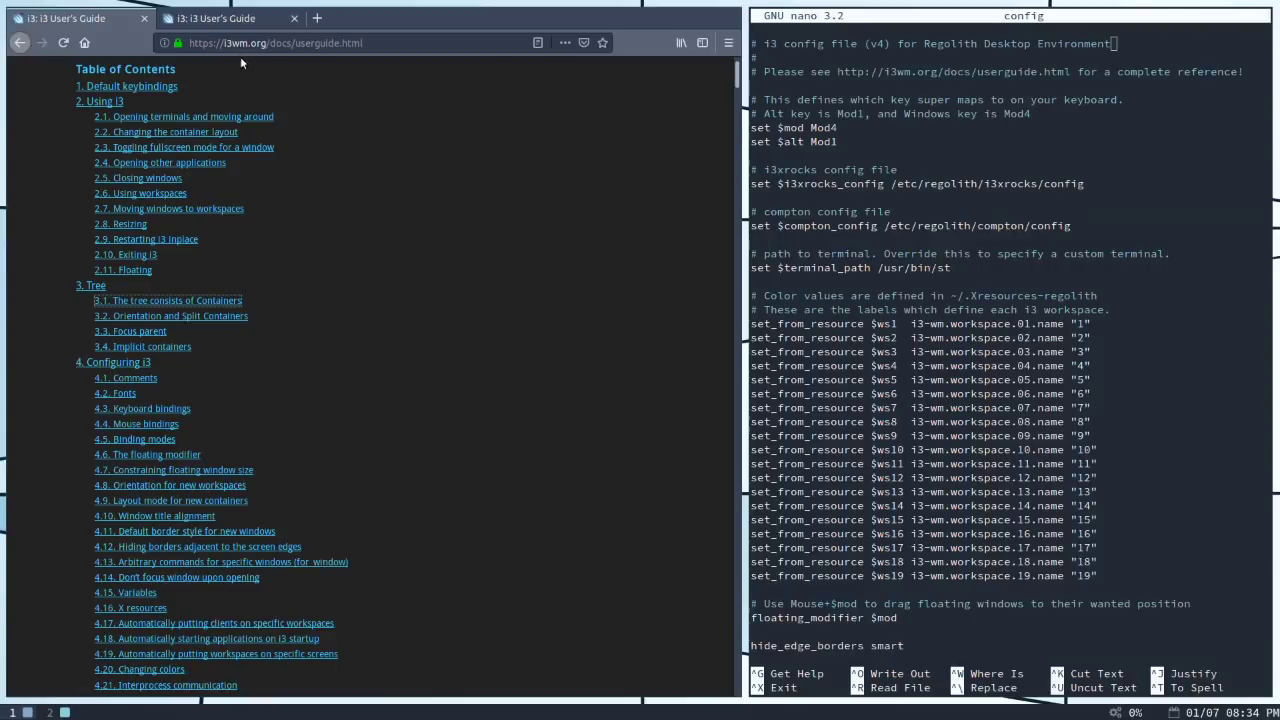
key(Return)
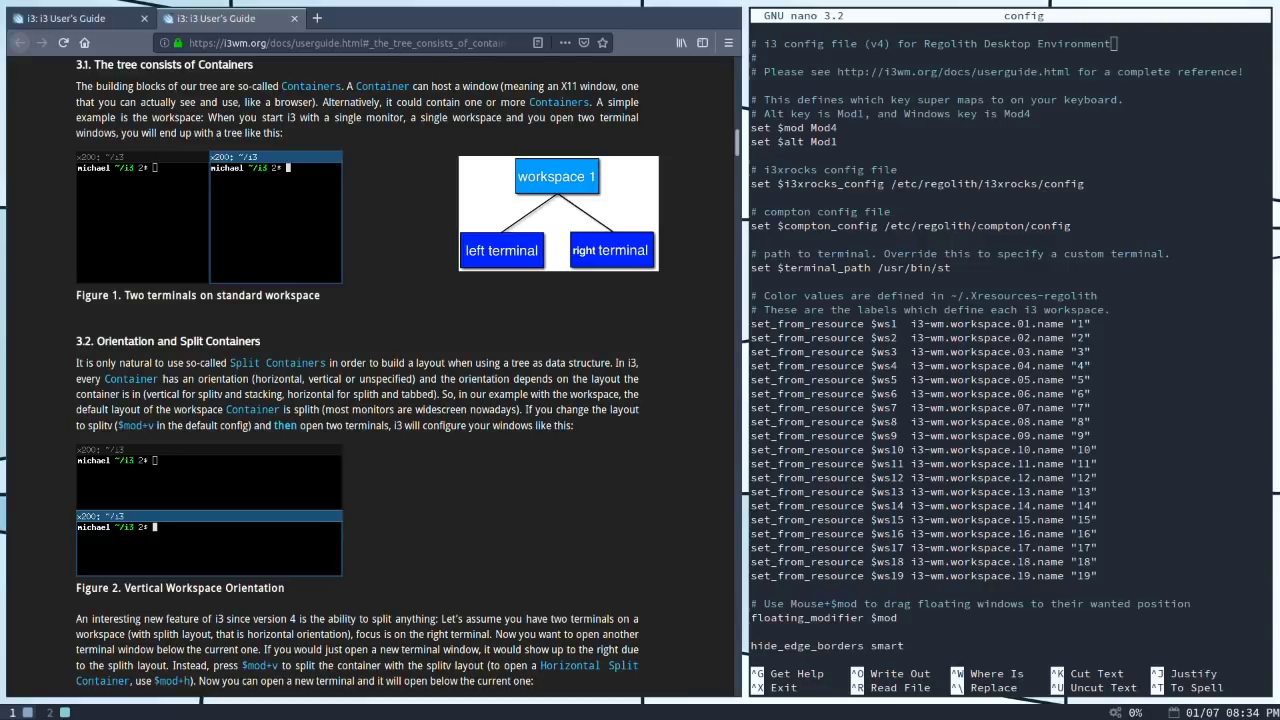
Step: Show and hide the key bindings overlay, and switch through workspaces 3, 2, 3, 4 and 5
key(super+shift+question)
key(super+shift+question)
key(super+3)
key(super+2)
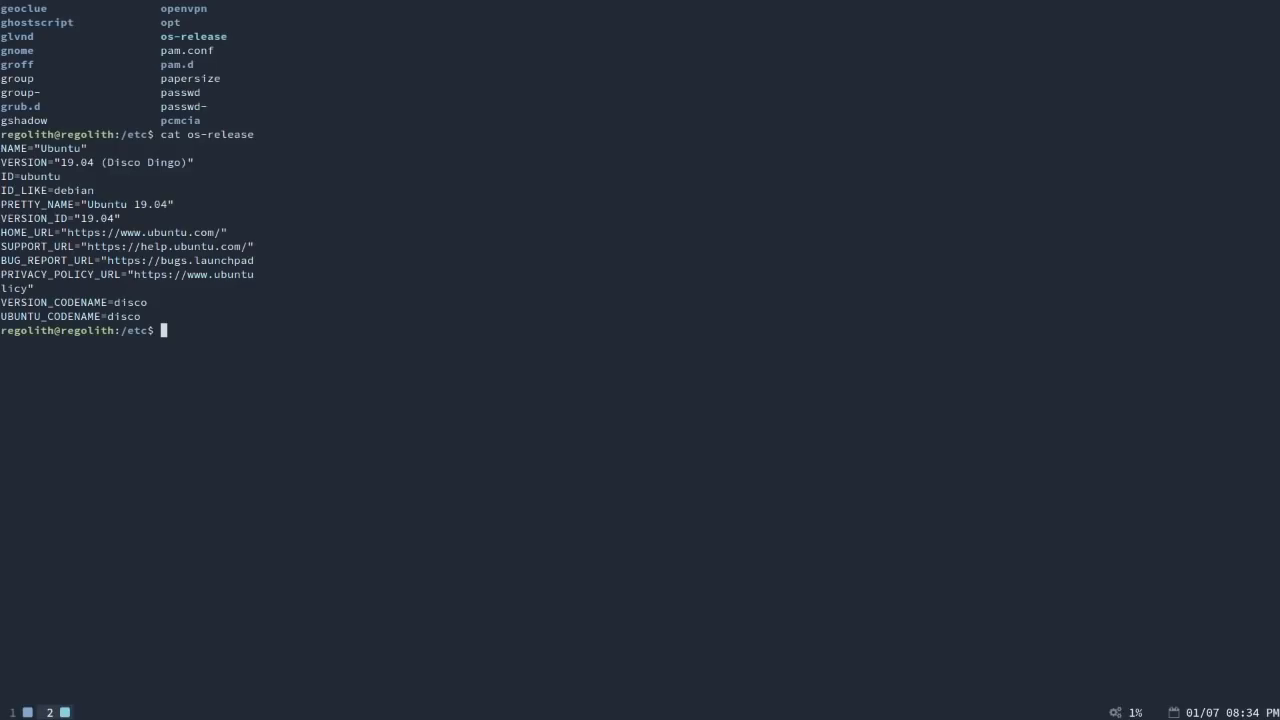
key(super+3)
key(super+4)
key(super+5)
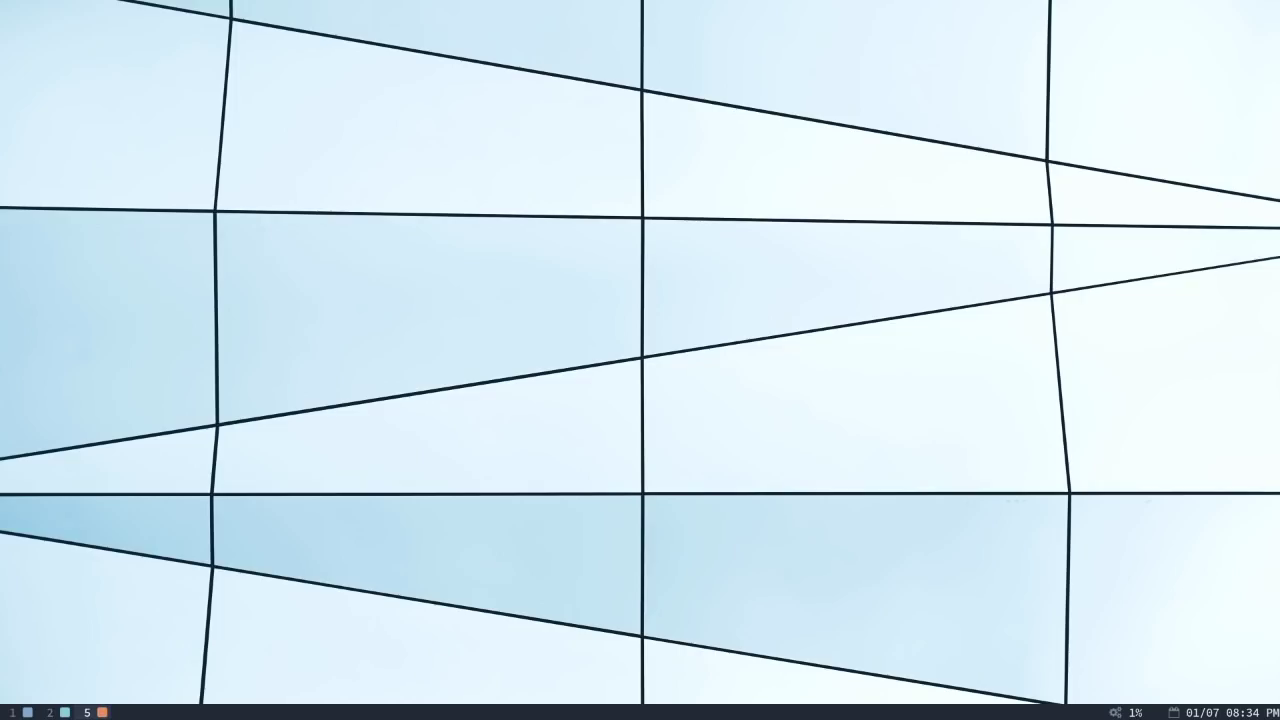
Step: Go back through workspaces 3 and 2 to workspace 1, revisit workspaces 2 and 3, and return to workspace 1
key(super+3)
key(super+2)
key(super+1)
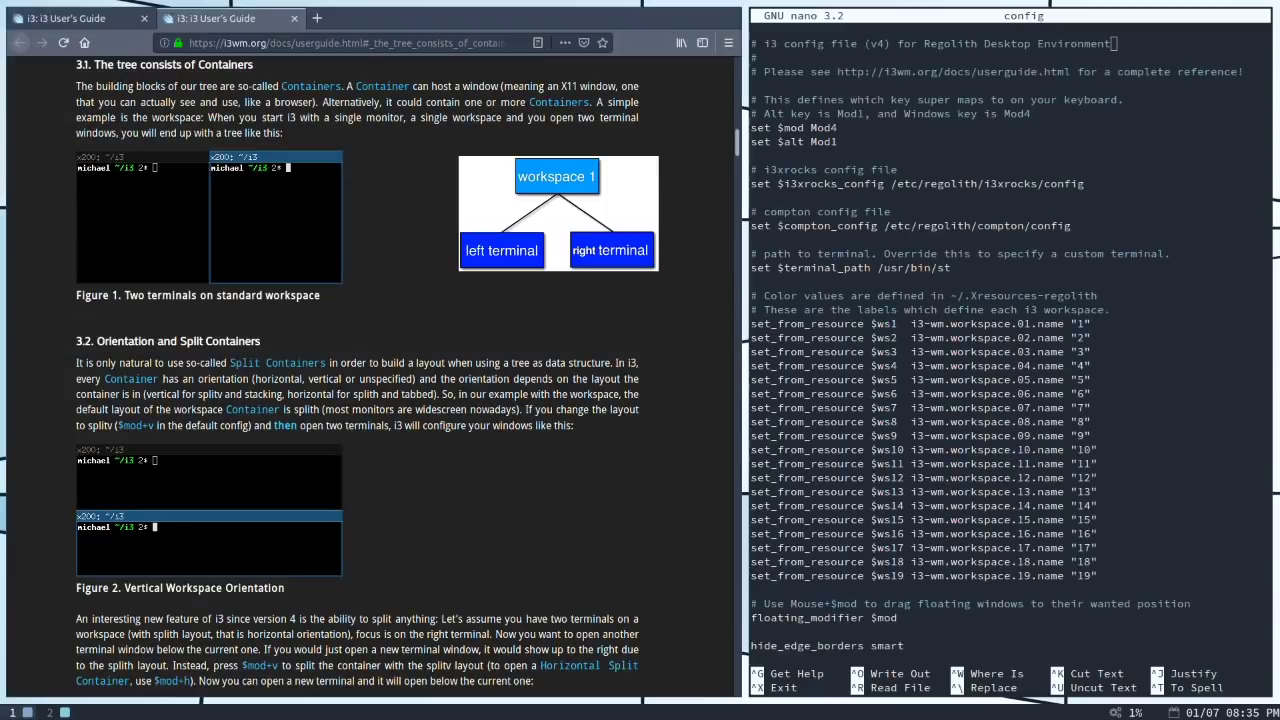
key(super+2)
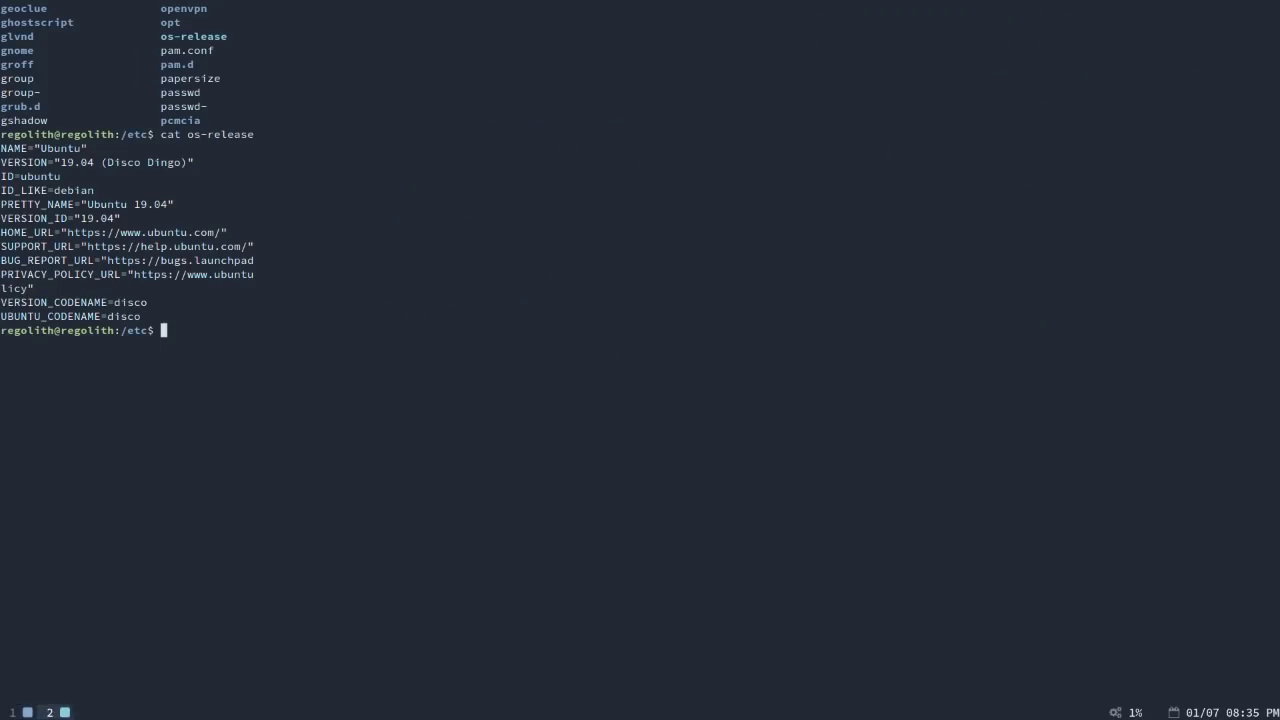
key(super+3)
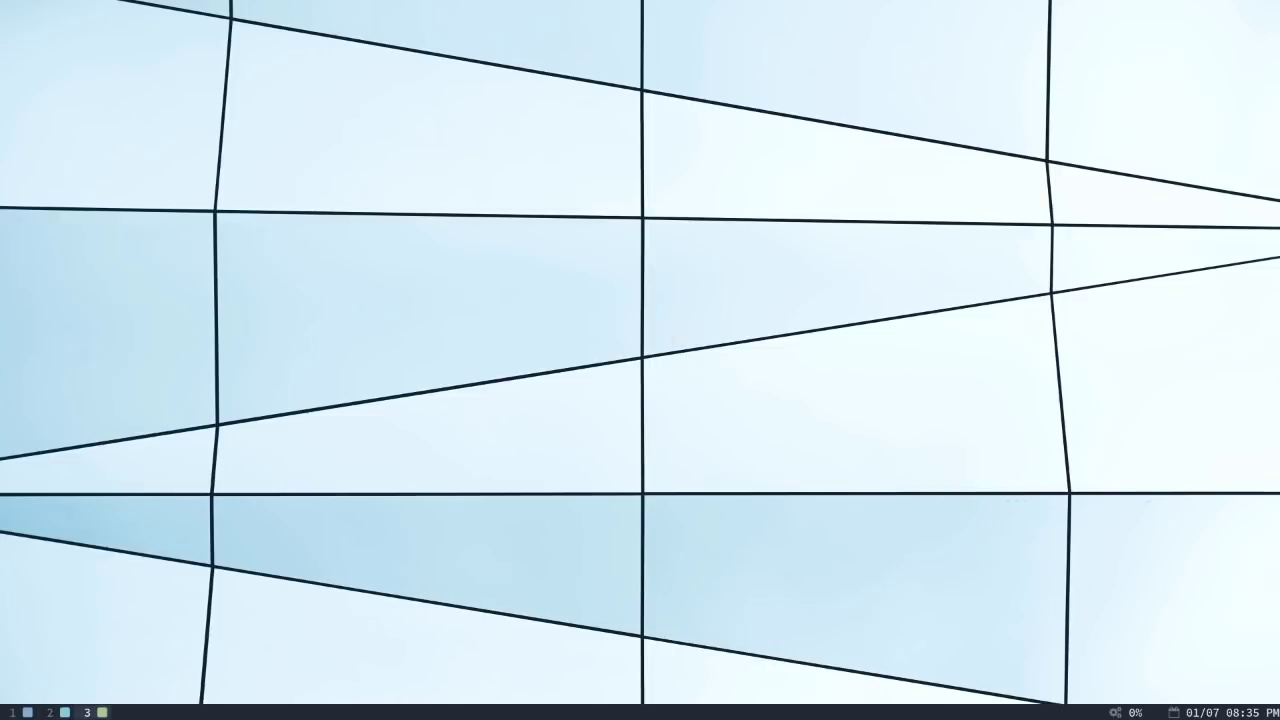
key(super+1)
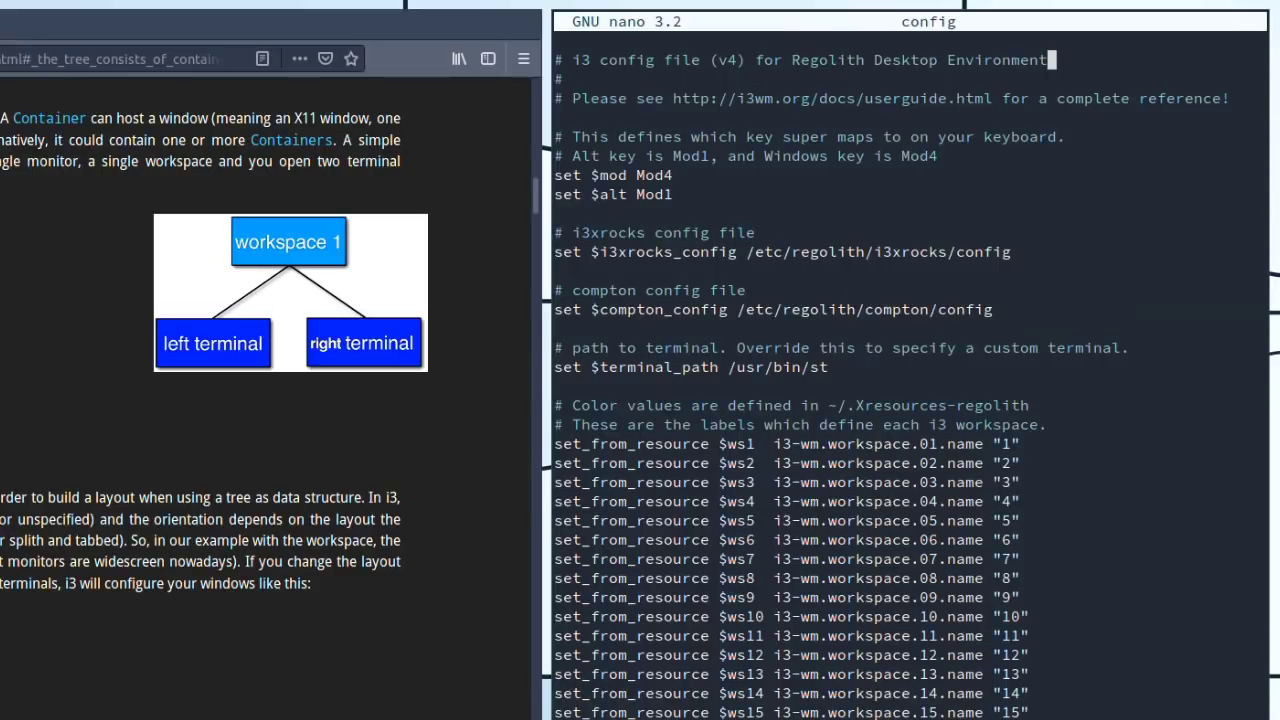
Step: Review the config file's key bindings for launching apps, focus, fullscreen, gaps, floating and tabbed layouts, and switching workspaces
key(Home)
key(Page_Down)
key(Page_Down)
key(Page_Down)
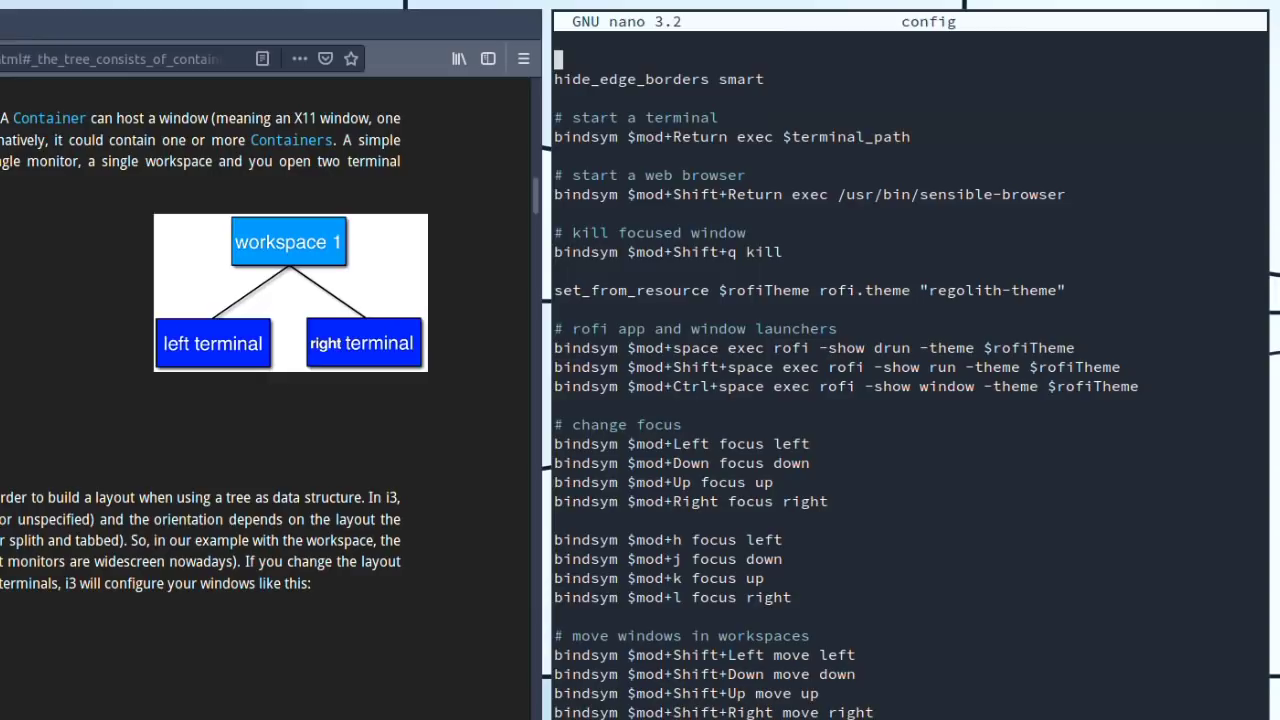
key(Page_Down)
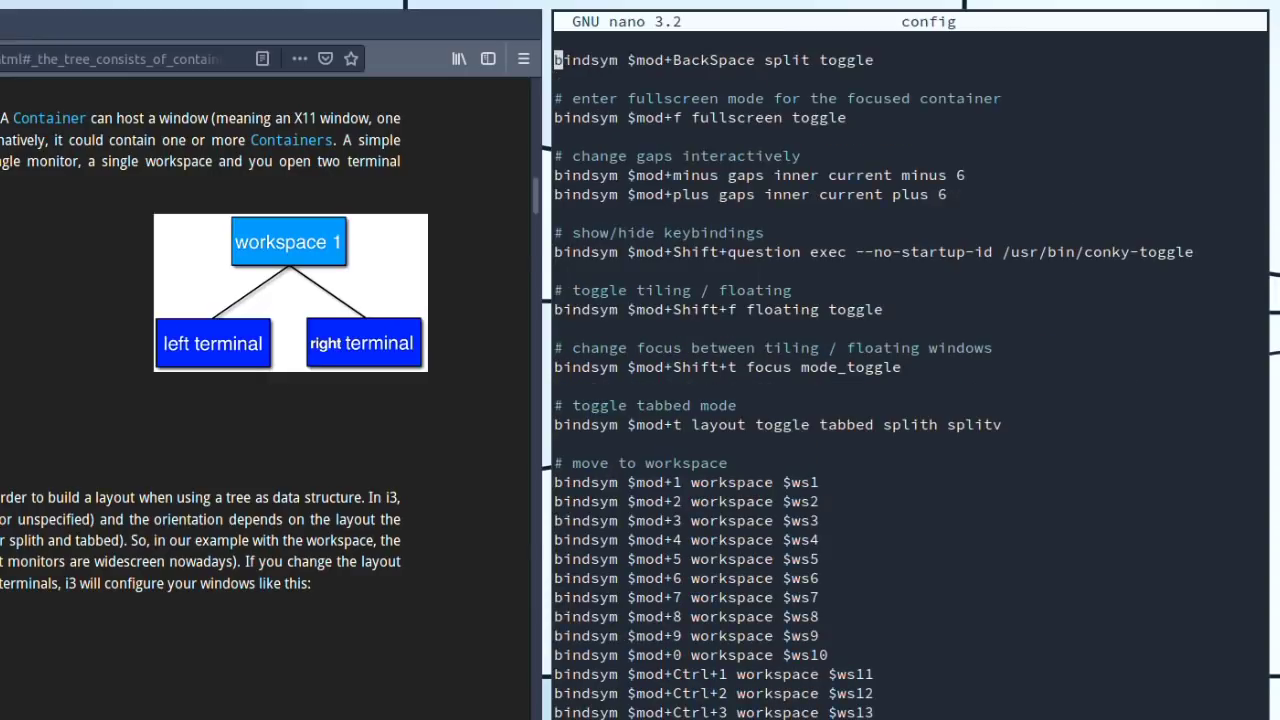